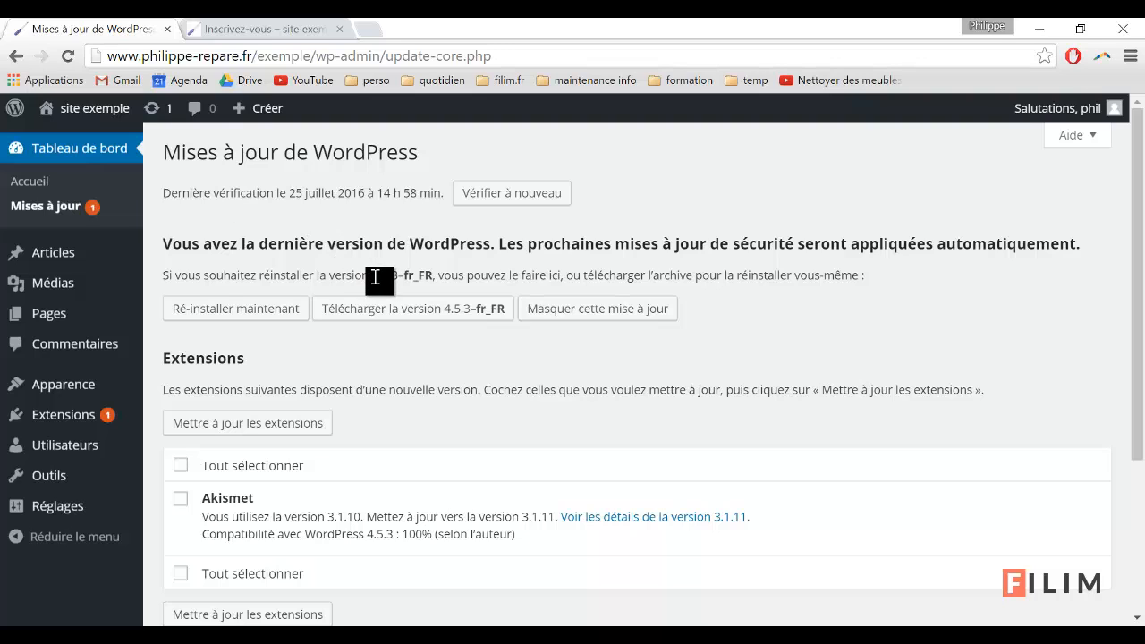
# Examine the WordPress version on the updates page and the example site's public home page with its article and sidebar
pyautogui.moveTo(372, 277); pyautogui.dragTo(400, 276)
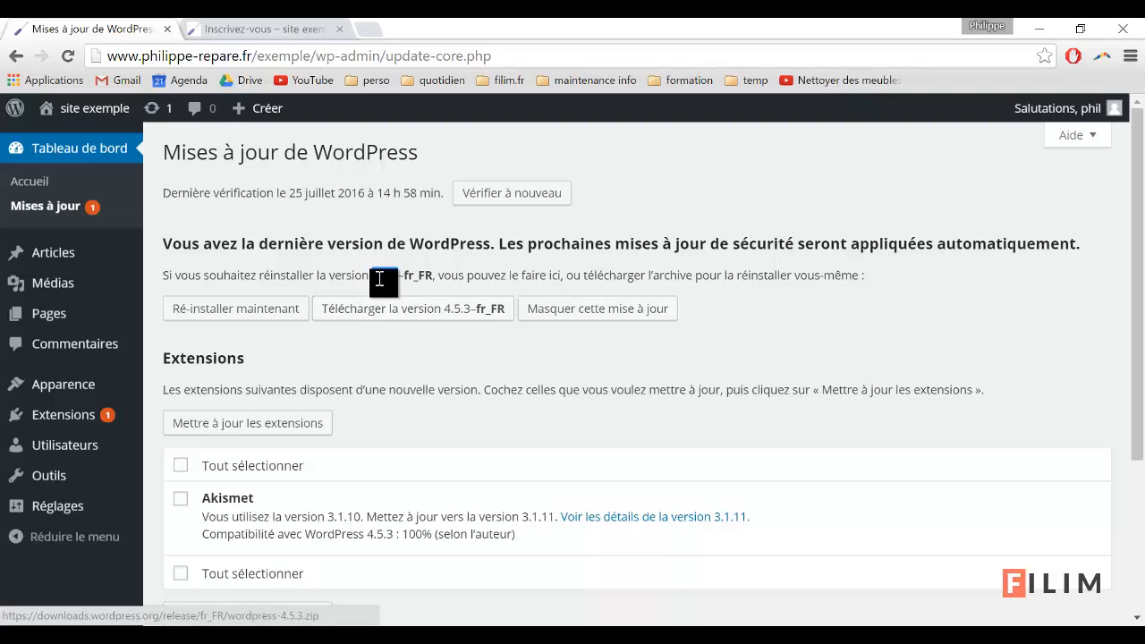
pyautogui.click(246, 28)
pyautogui.click(68, 56)
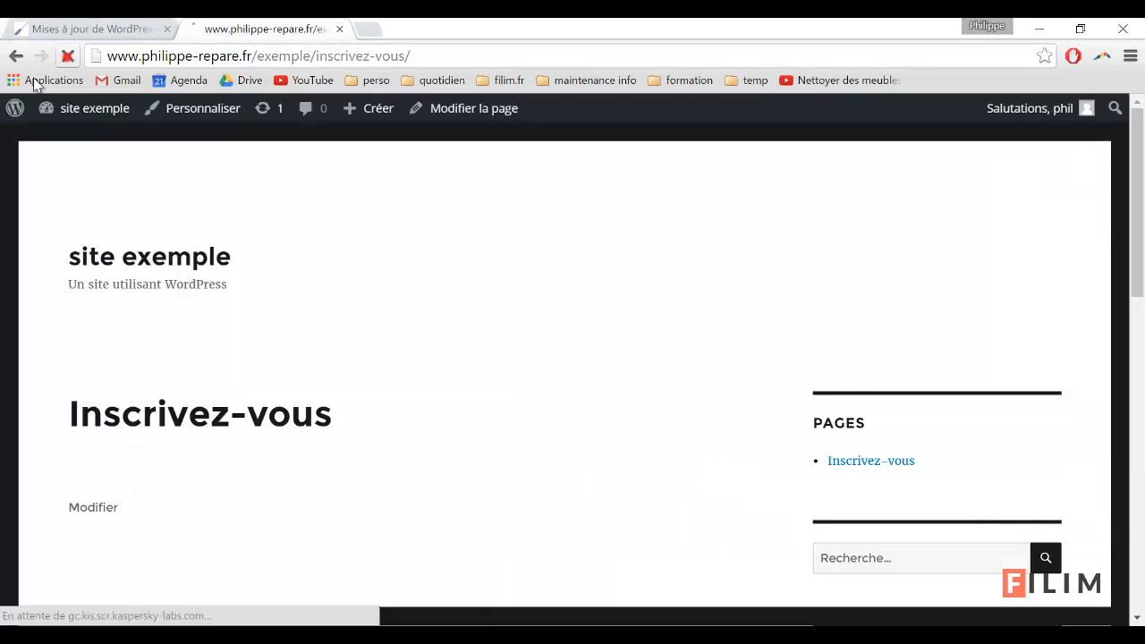
pyautogui.click(184, 265)
pyautogui.scroll(-3, 700, 287)
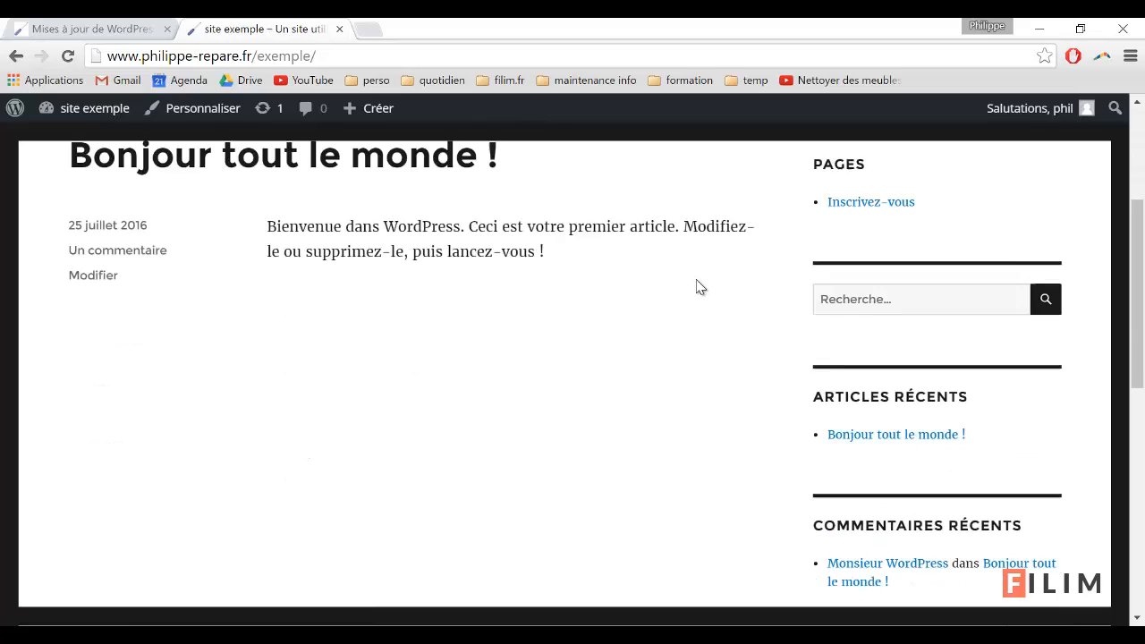
pyautogui.scroll(-4, 690, 289)
pyautogui.scroll(7, 690, 294)
pyautogui.click(113, 28)
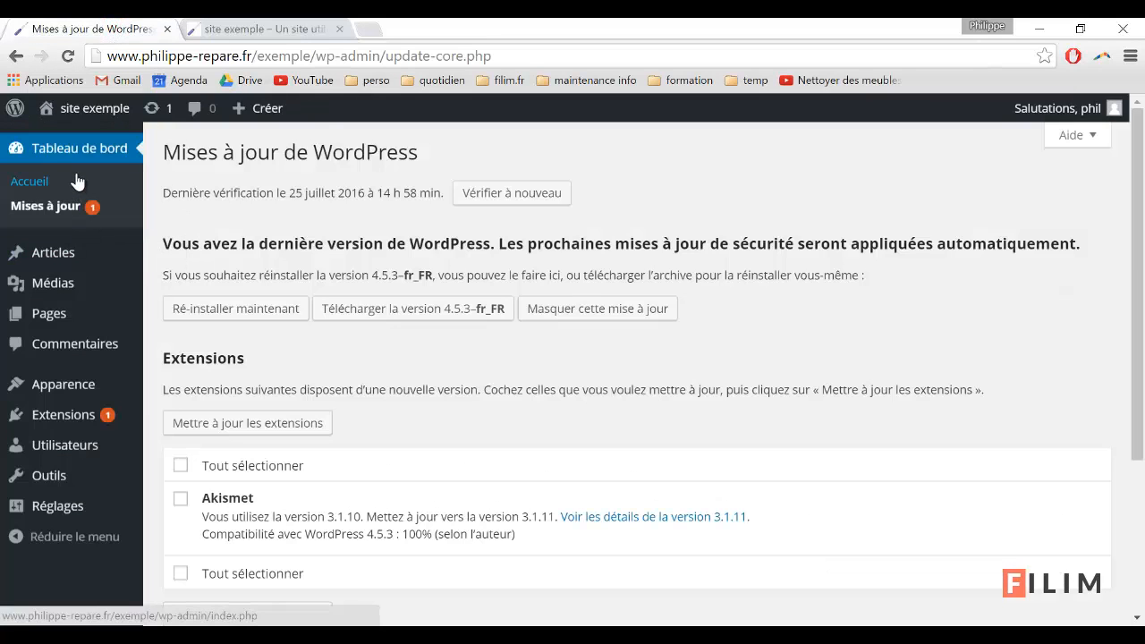
# Search the WordPress extensions available to add for "contact form 7"
pyautogui.moveTo(45, 421)
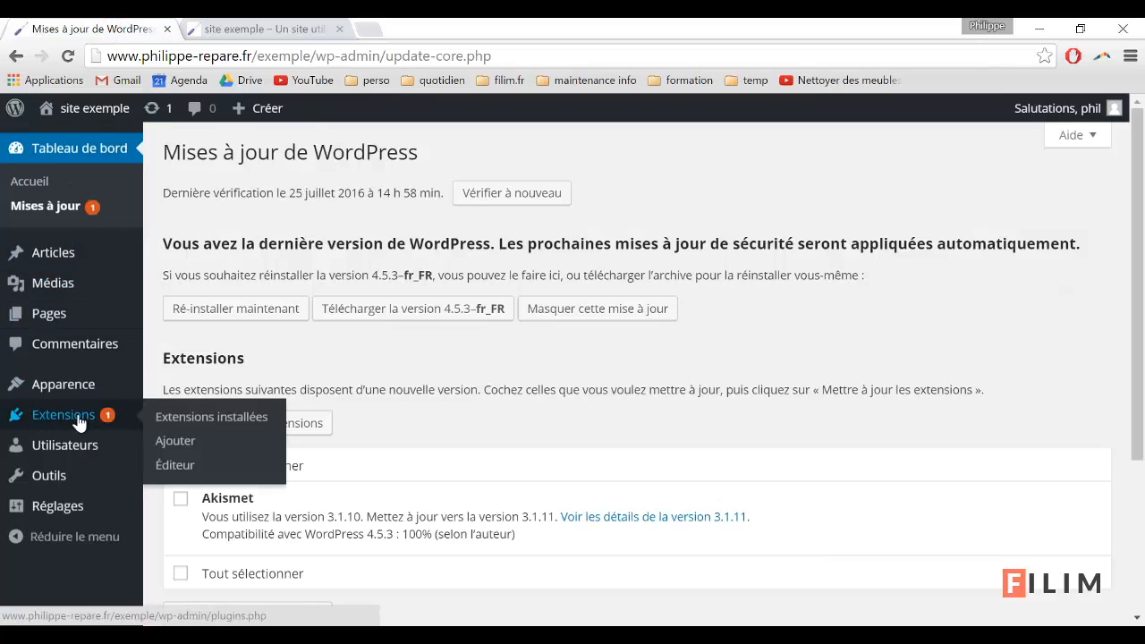
pyautogui.click(169, 443)
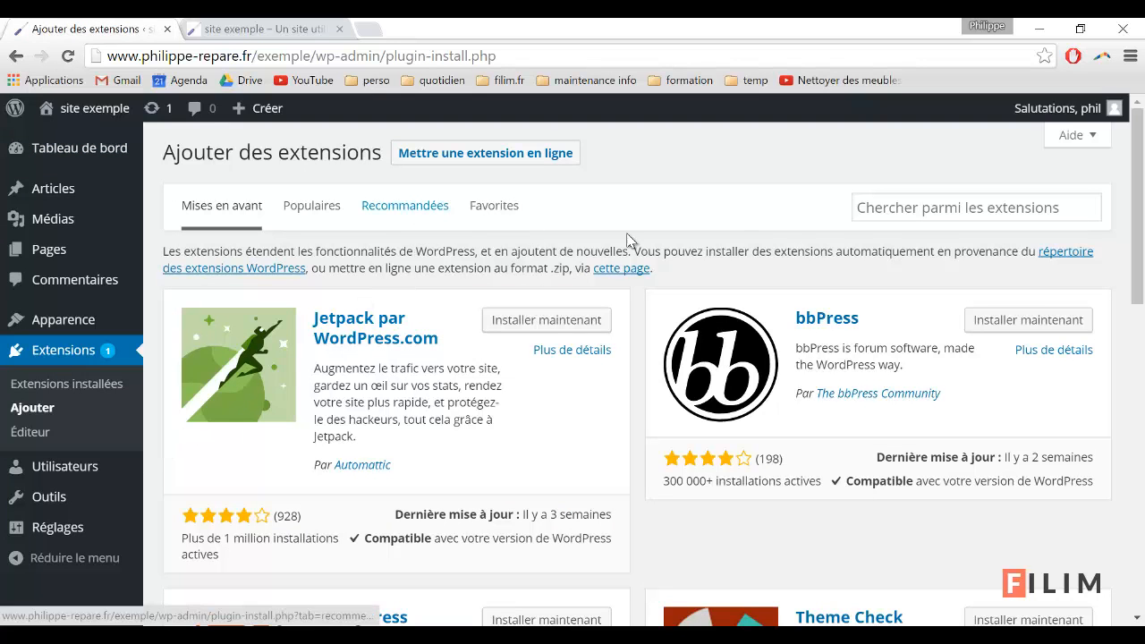
pyautogui.click(924, 207)
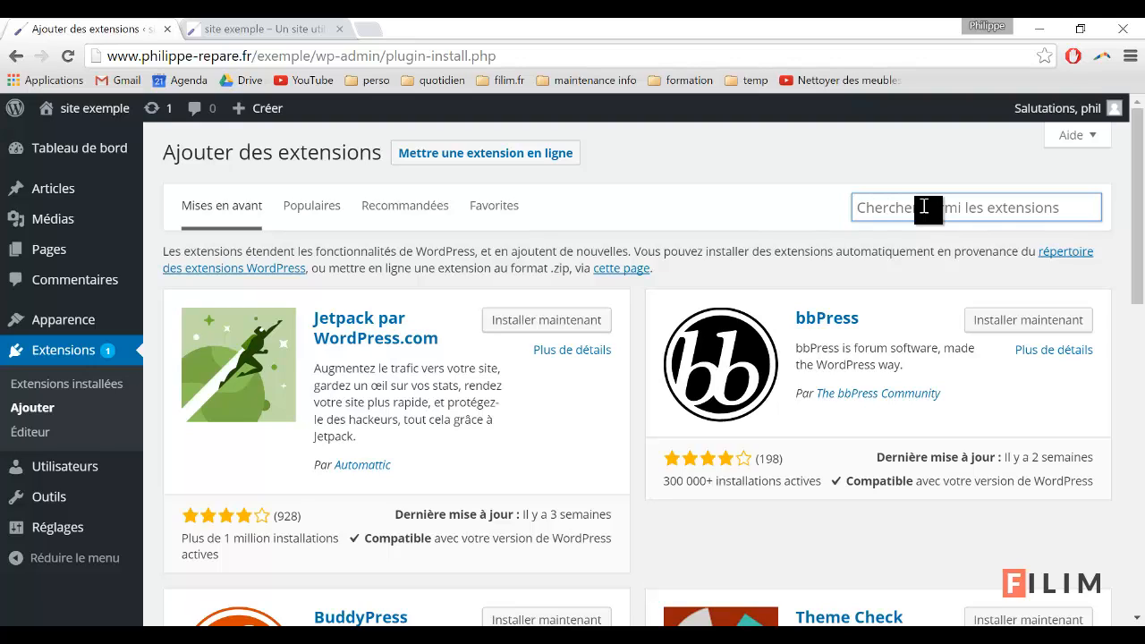
pyautogui.write('cont')
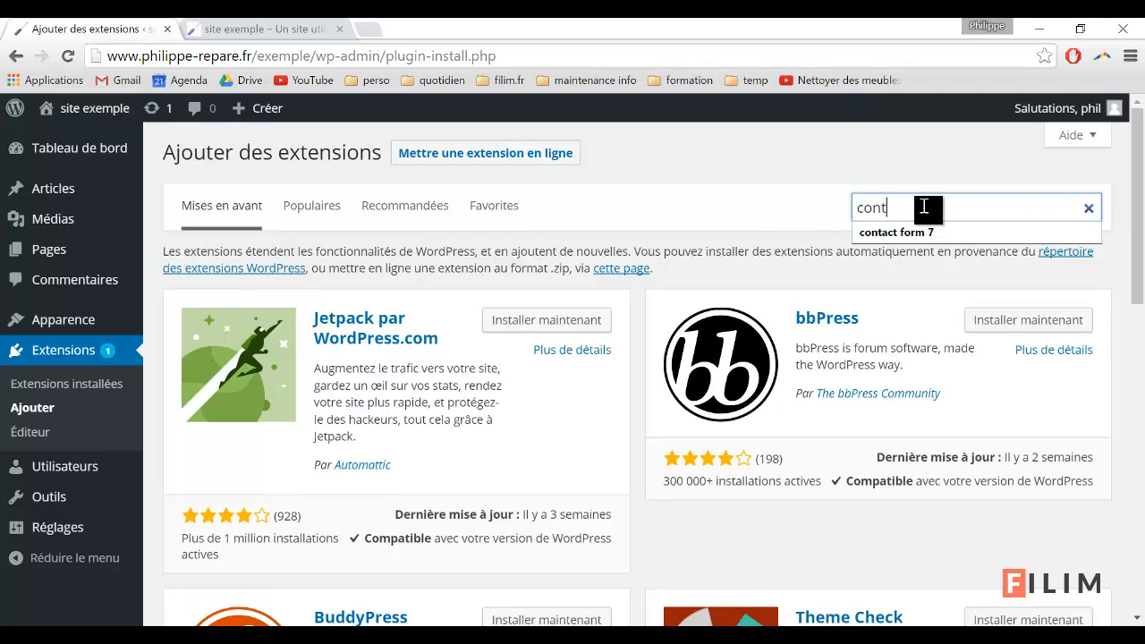
pyautogui.press('Down')
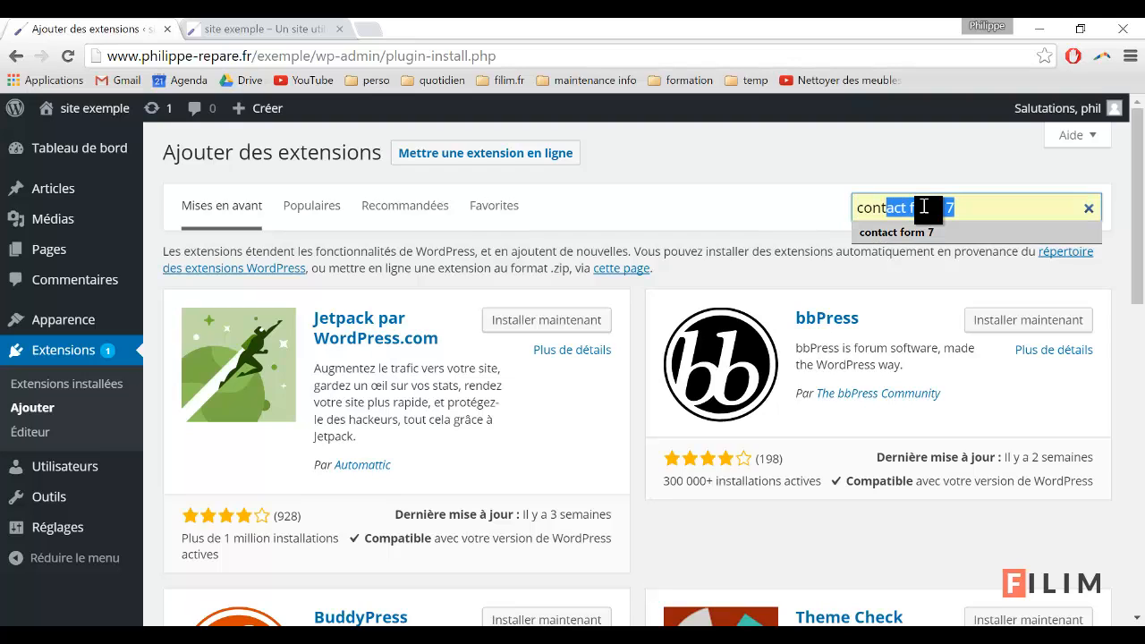
pyautogui.press('Return')
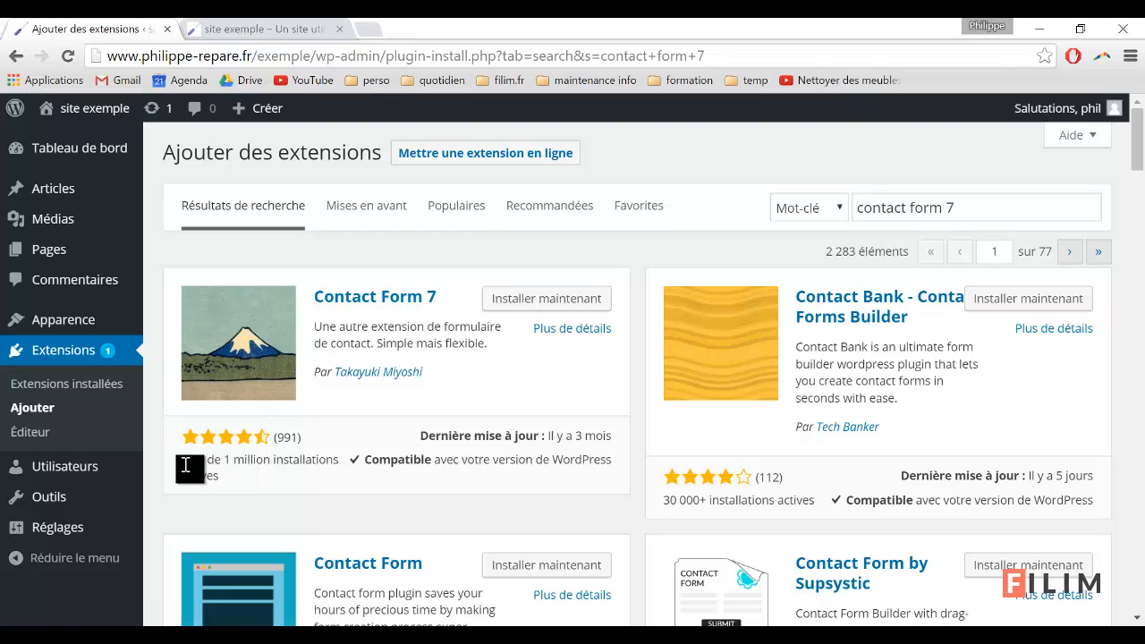
# Install and activate the Contact Form 7 extension
pyautogui.moveTo(188, 460); pyautogui.dragTo(315, 457)
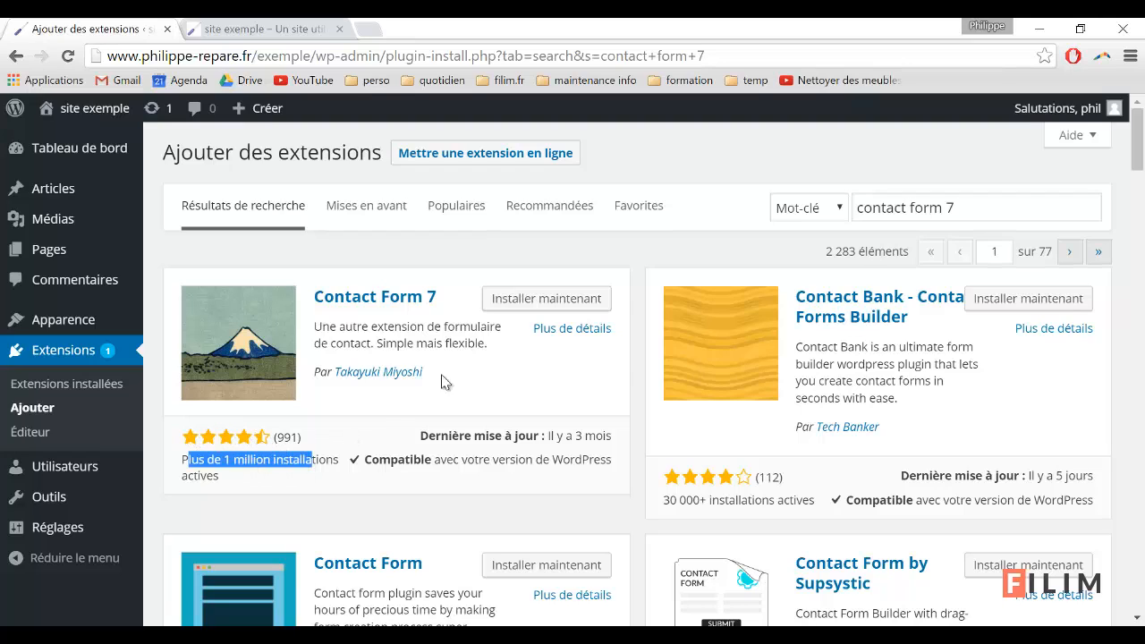
pyautogui.click(530, 304)
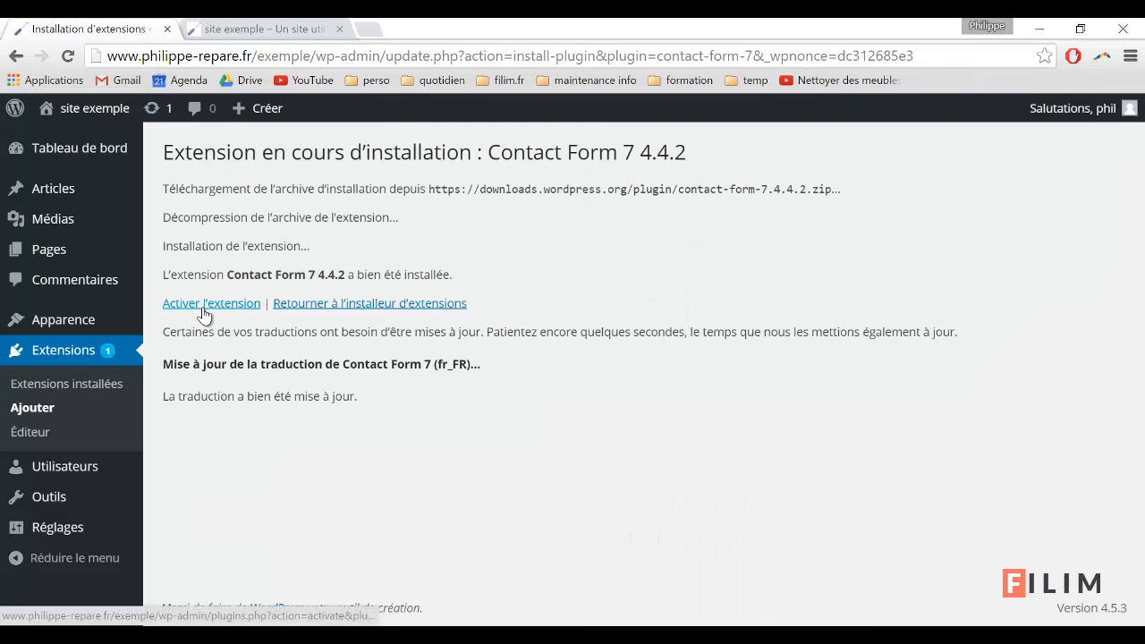
pyautogui.click(173, 305)
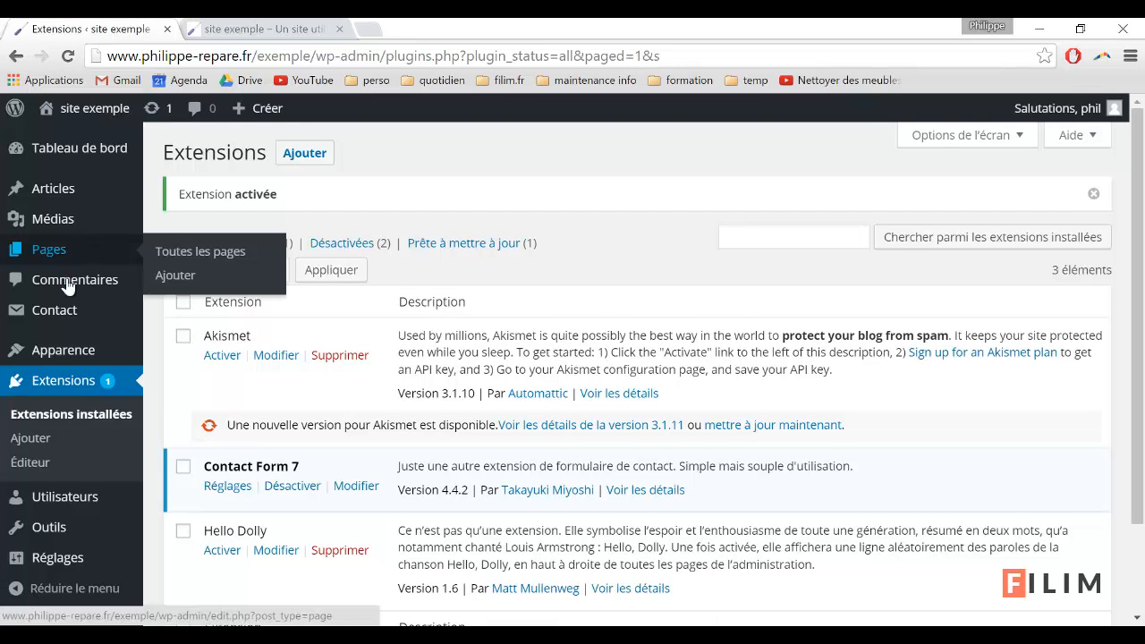
# Open the contact form "Formulaire de contact 1" for editing from the list of contact forms
pyautogui.moveTo(38, 318)
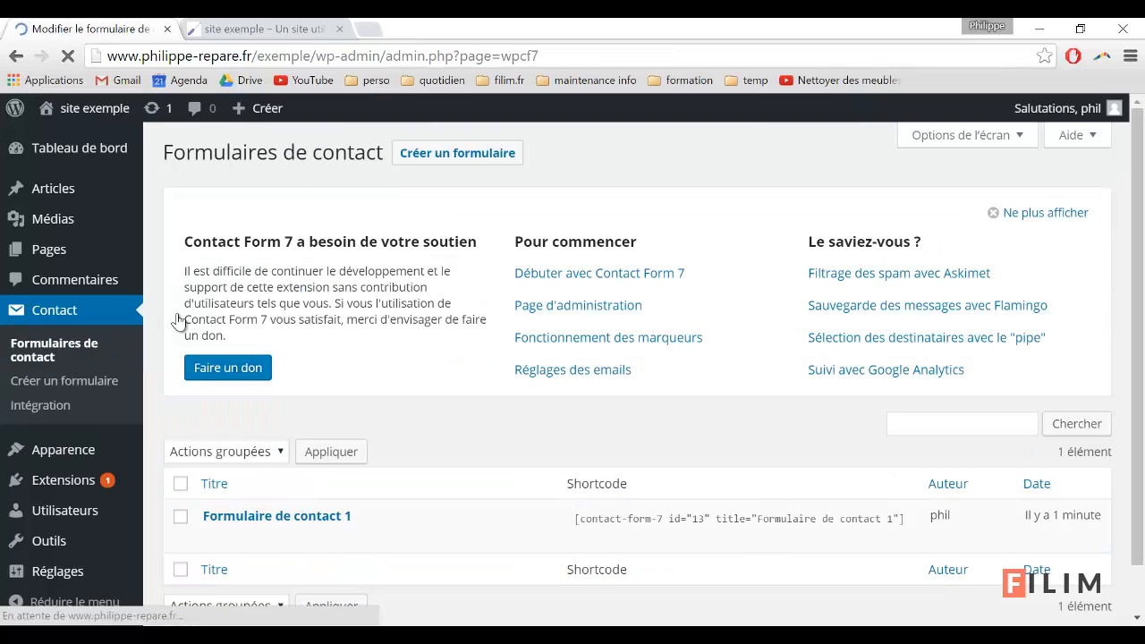
pyautogui.scroll(-1, 412, 406)
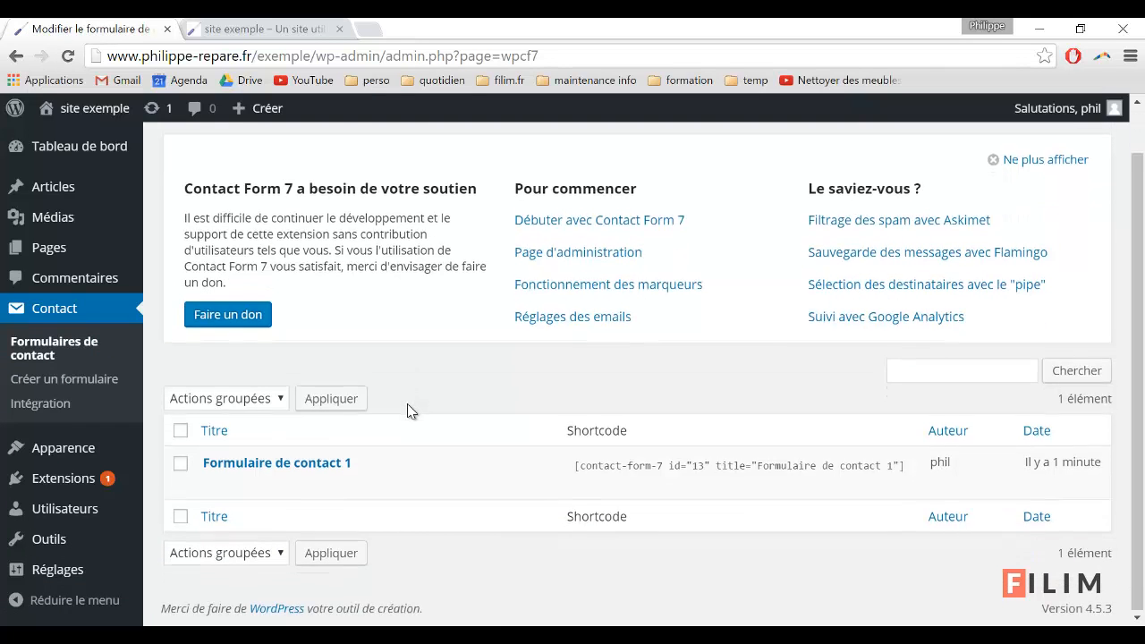
pyautogui.moveTo(347, 476)
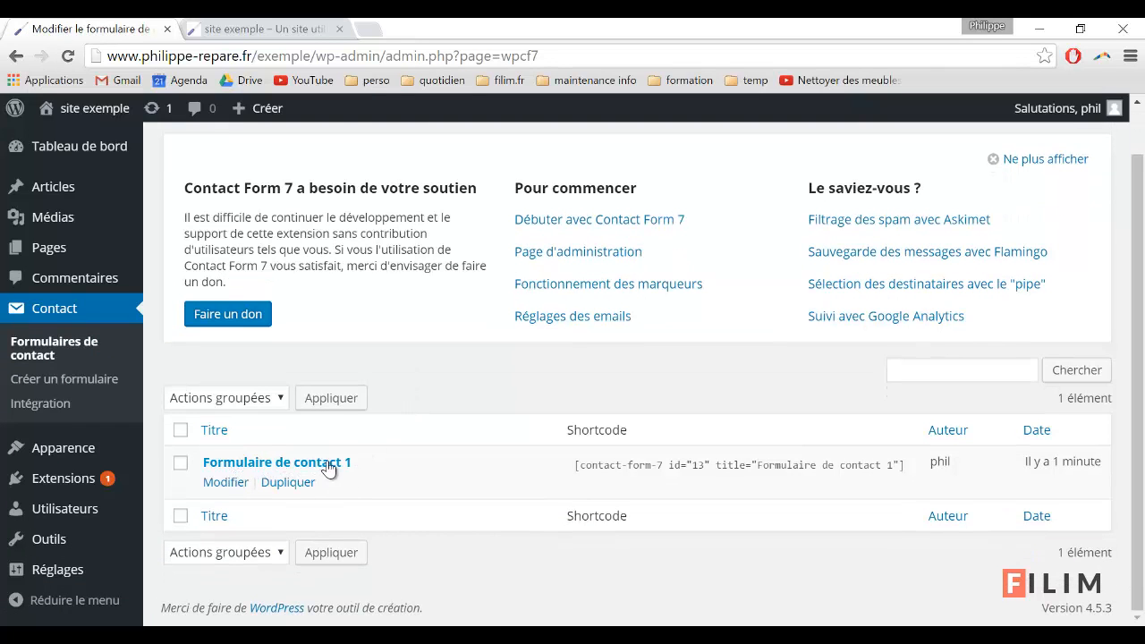
pyautogui.click(276, 462)
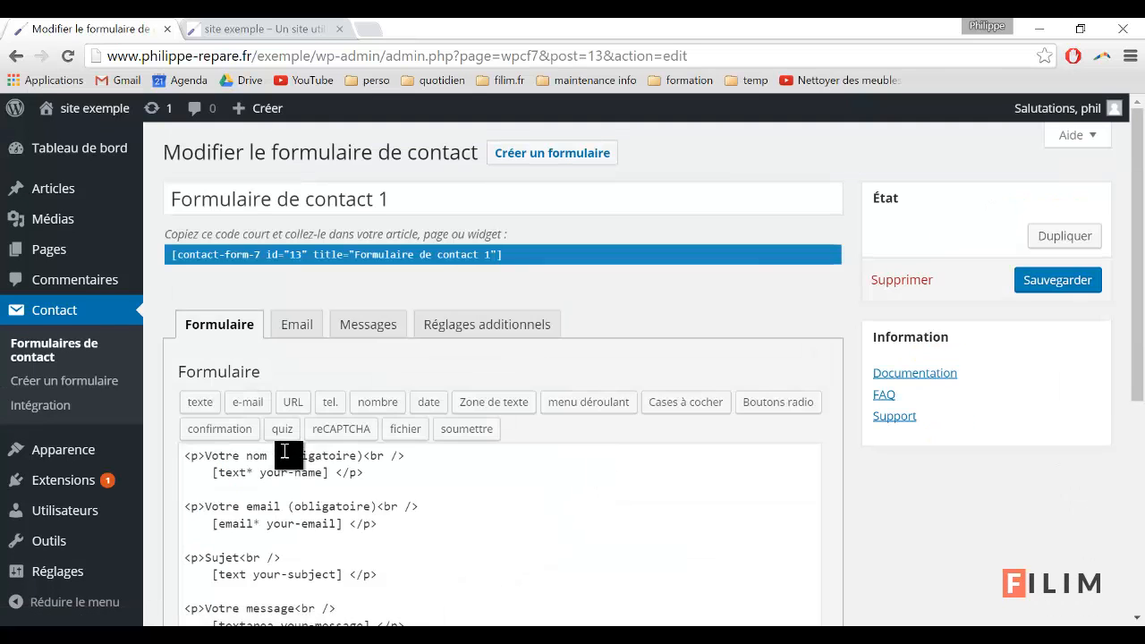
pyautogui.scroll(-2, 367, 447)
pyautogui.scroll(2, 376, 445)
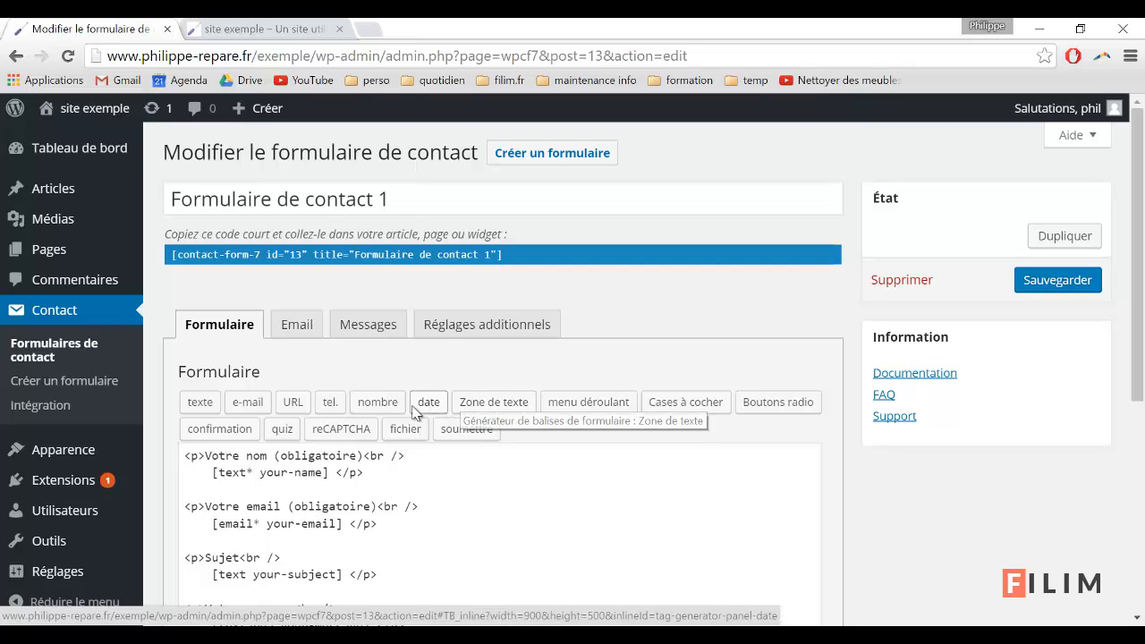
# Rename the contact form as "Formulaire d'inscription" and save it
pyautogui.click(466, 194)
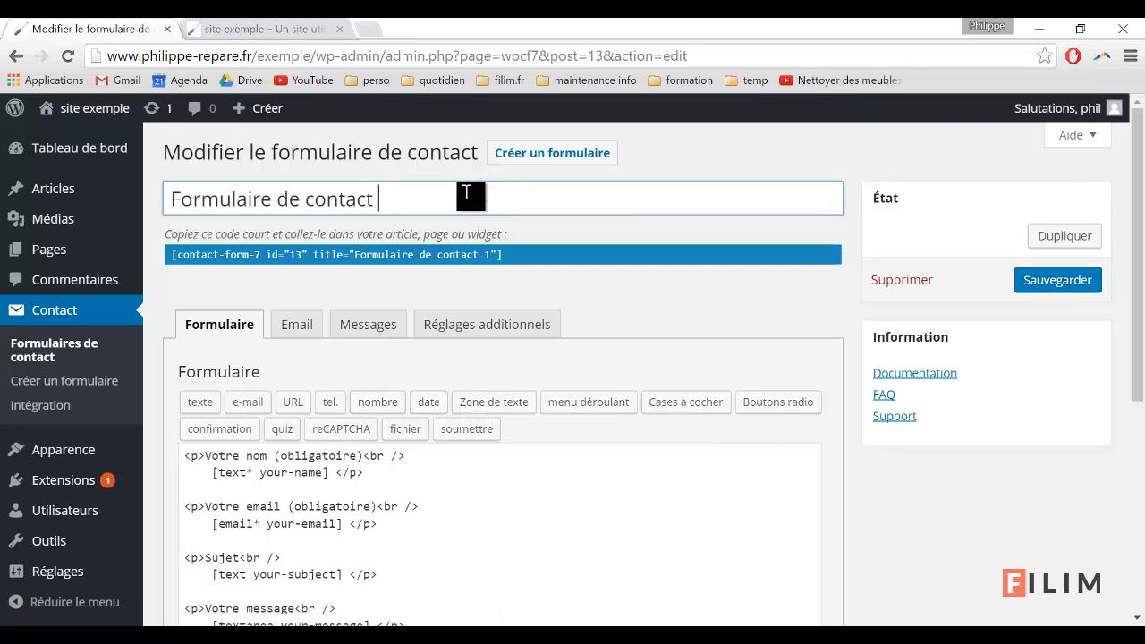
pyautogui.press('BackSpace')
pyautogui.press('BackSpace')
pyautogui.press('BackSpace')
pyautogui.press('BackSpace')
pyautogui.press('BackSpace')
pyautogui.press('BackSpace')
pyautogui.press('BackSpace')
pyautogui.press('BackSpace')
pyautogui.write("'i")
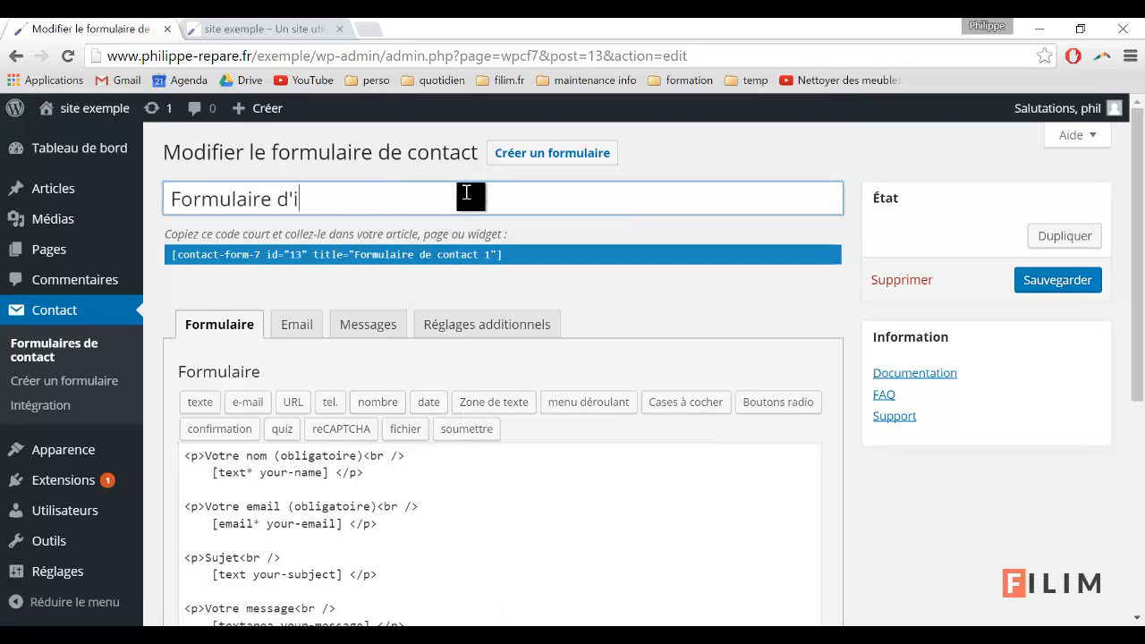
pyautogui.write('nscription')
pyautogui.click(1050, 286)
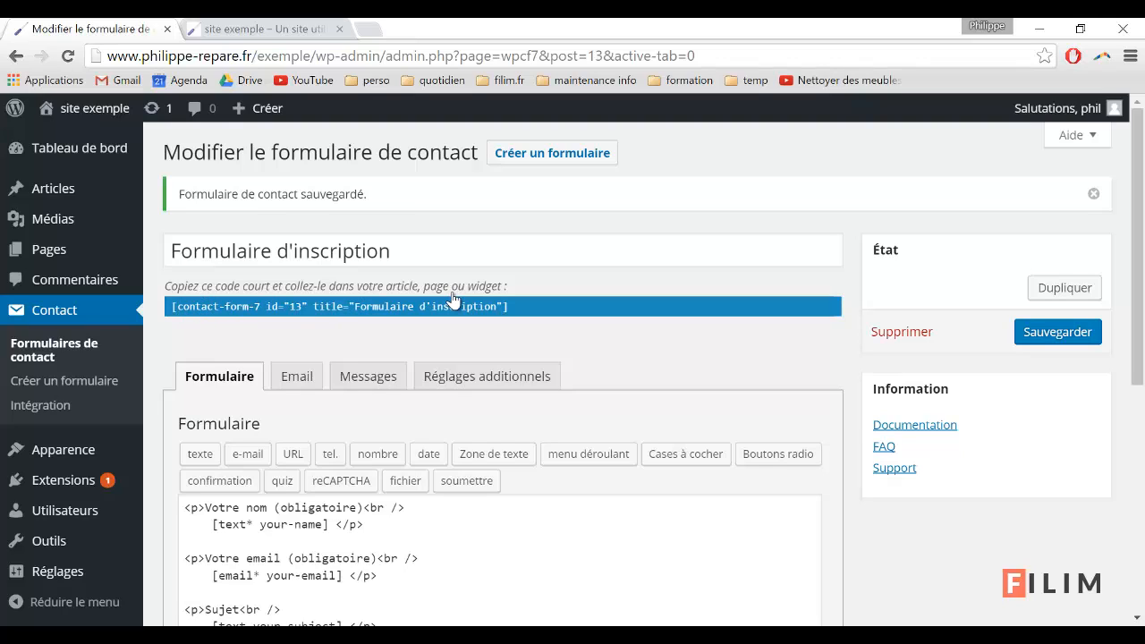
# Examine the form template's code from the name field down to the submit tag
pyautogui.scroll(-1, 393, 367)
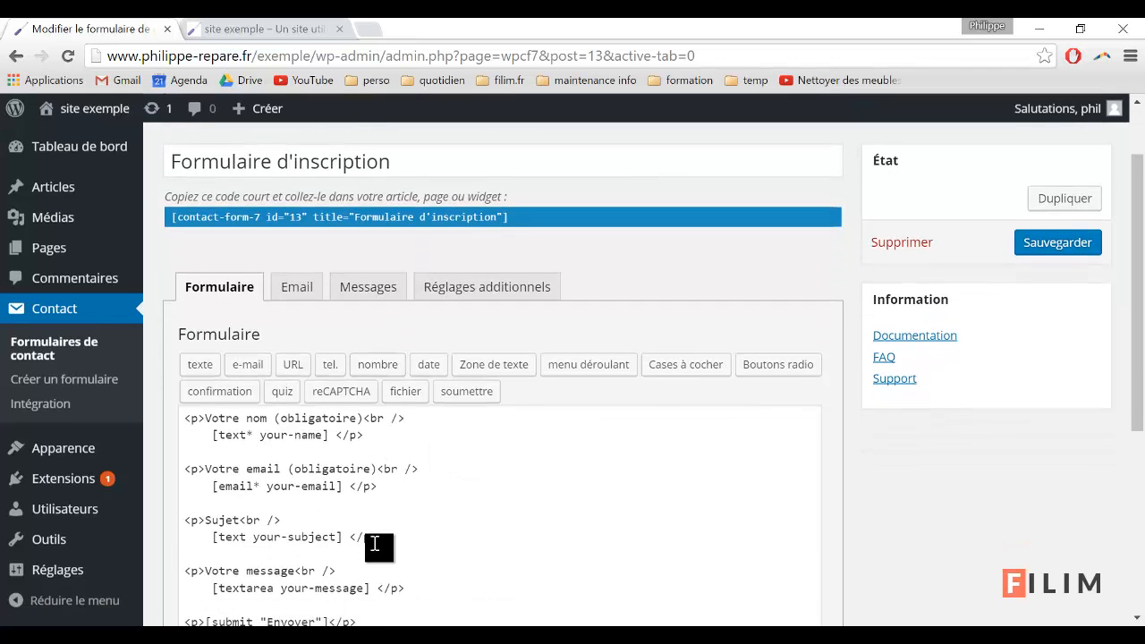
pyautogui.scroll(-2, 358, 460)
pyautogui.scroll(1, 290, 322)
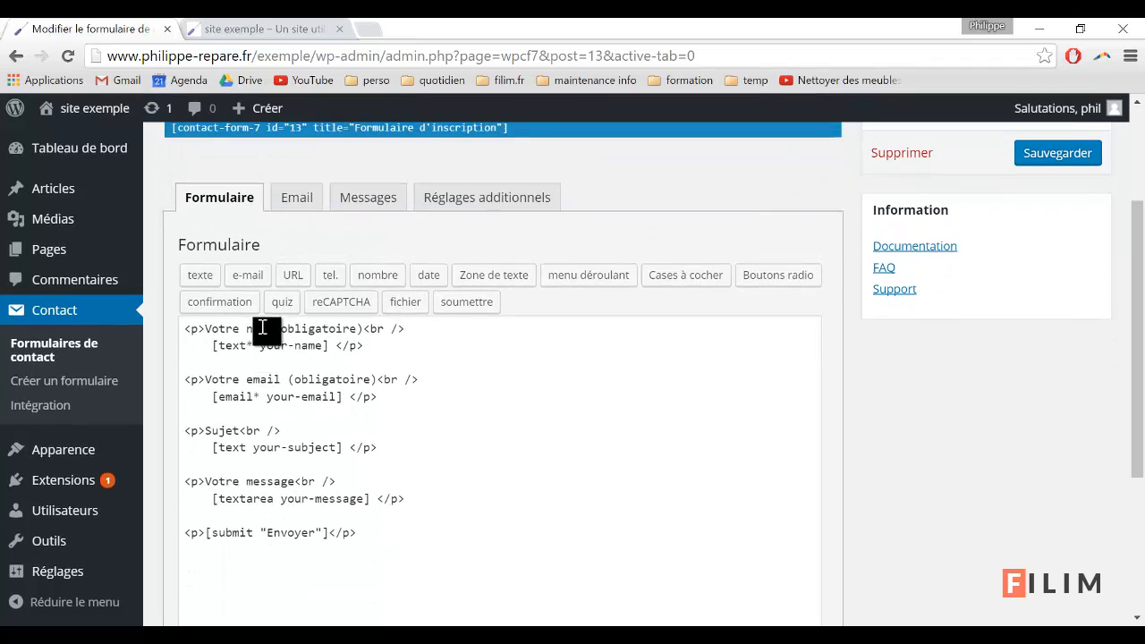
pyautogui.moveTo(260, 328); pyautogui.dragTo(320, 533)
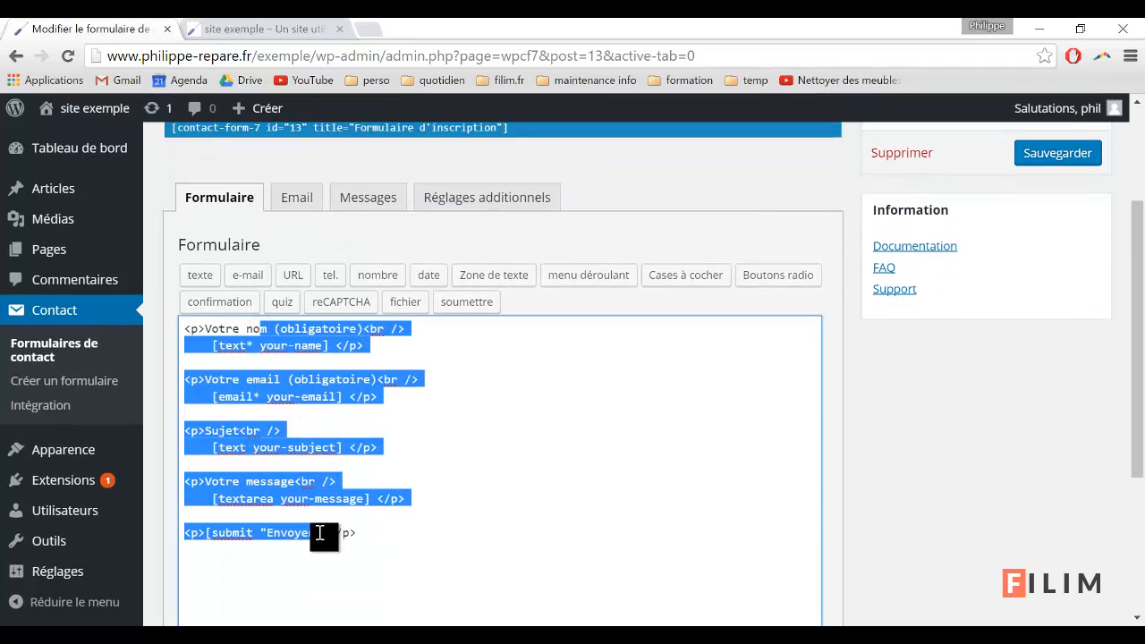
pyautogui.click(367, 435)
pyautogui.scroll(1, 366, 439)
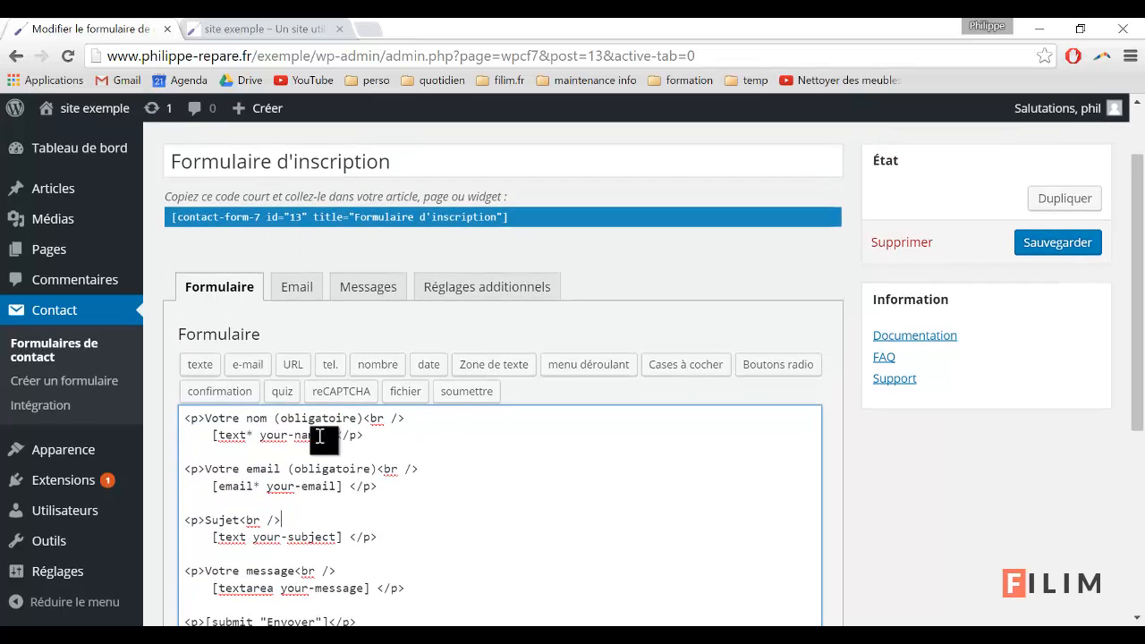
# Review the form's email, message and additional settings, and return to the form template
pyautogui.click(305, 293)
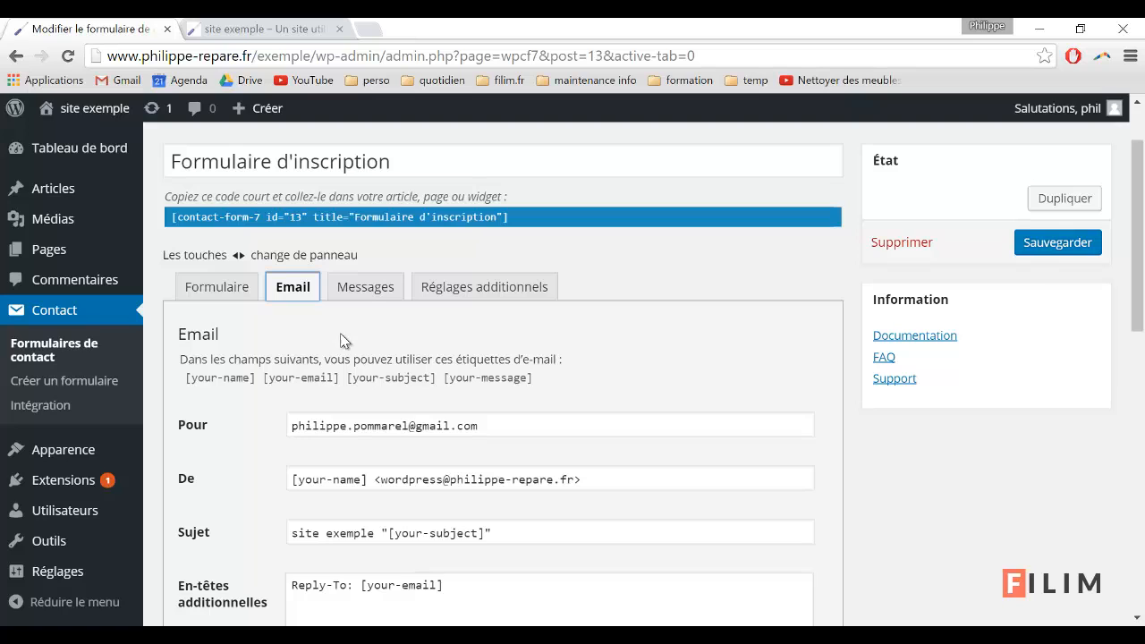
pyautogui.click(364, 294)
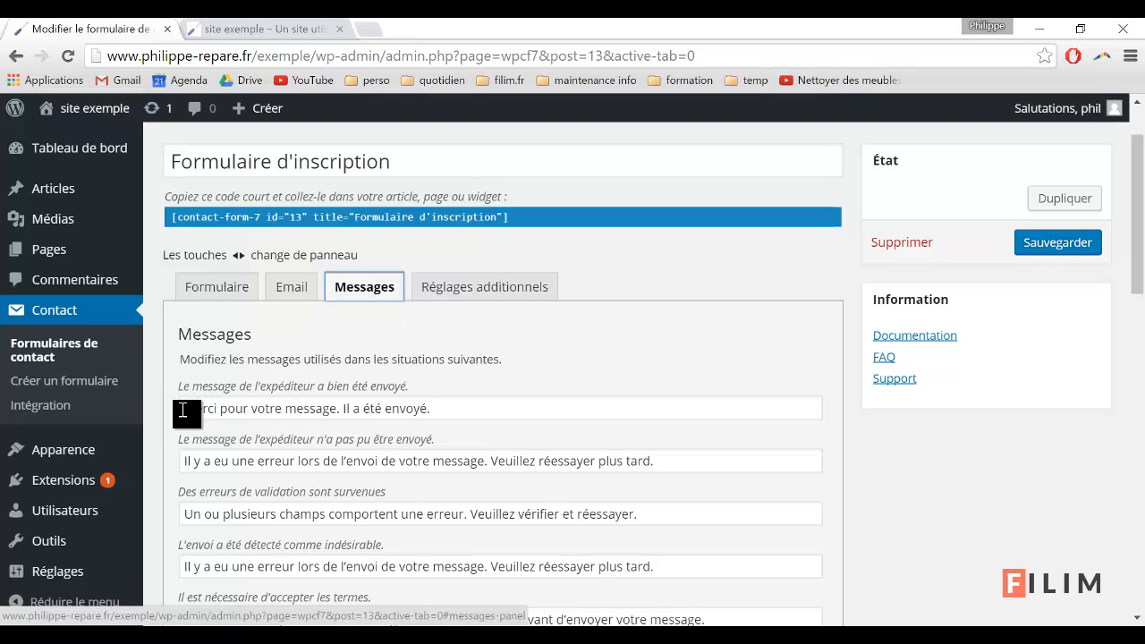
pyautogui.moveTo(443, 410); pyautogui.dragTo(162, 421)
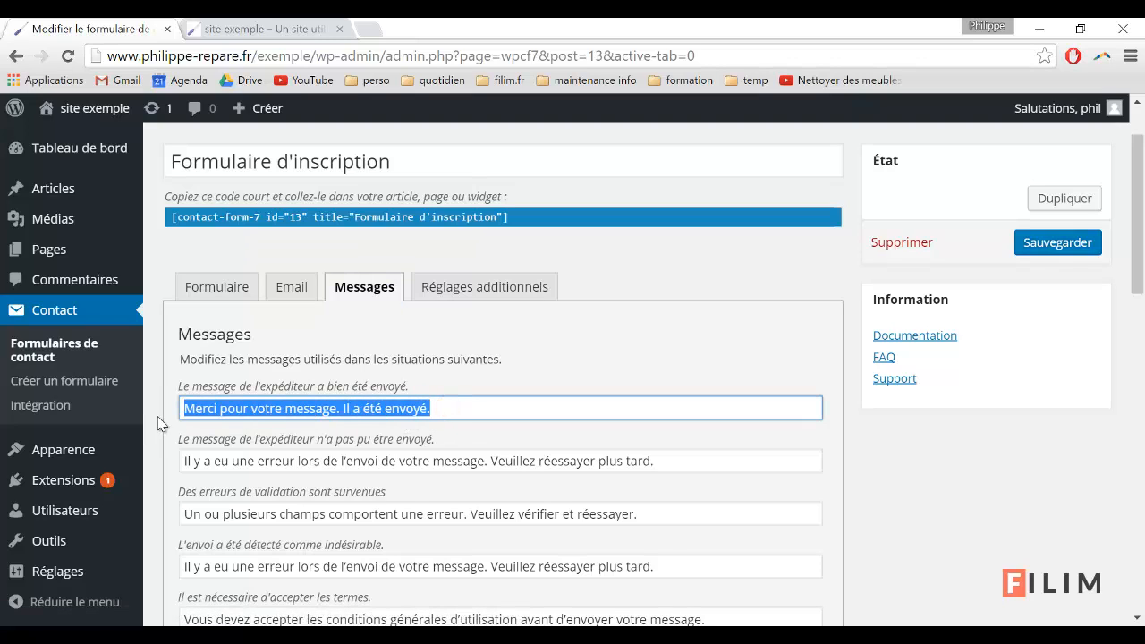
pyautogui.click(363, 409)
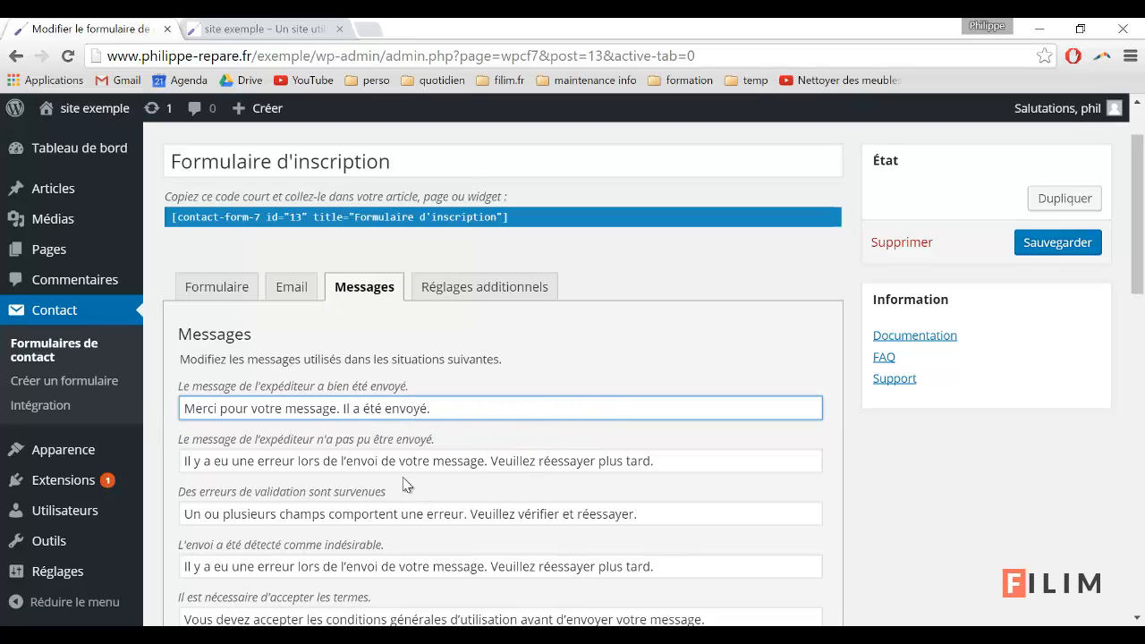
pyautogui.click(492, 297)
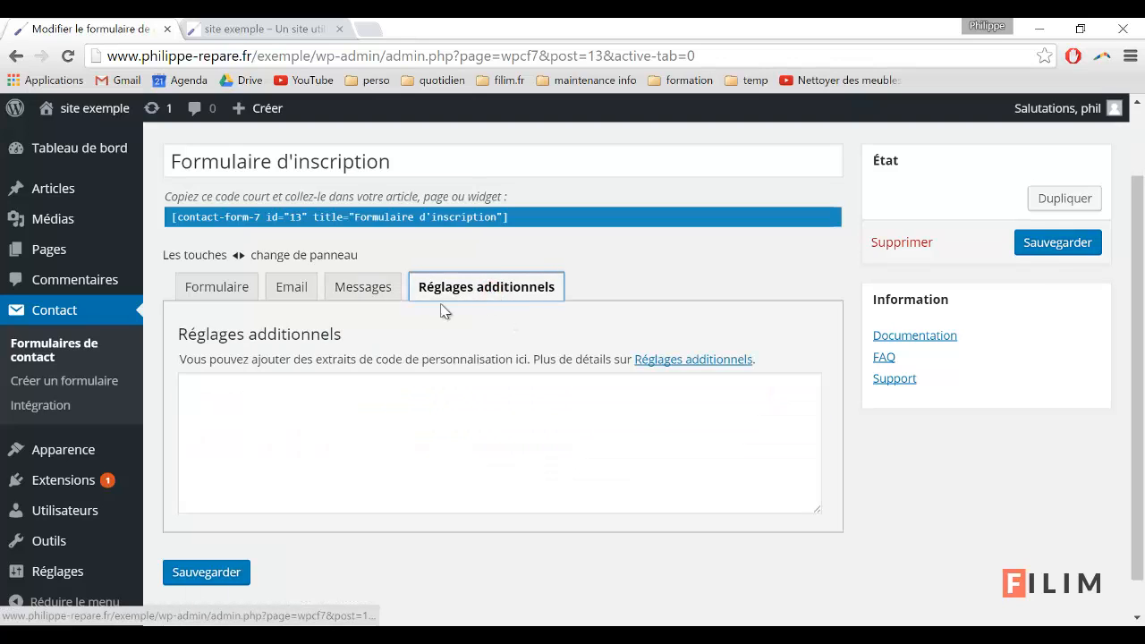
pyautogui.click(216, 291)
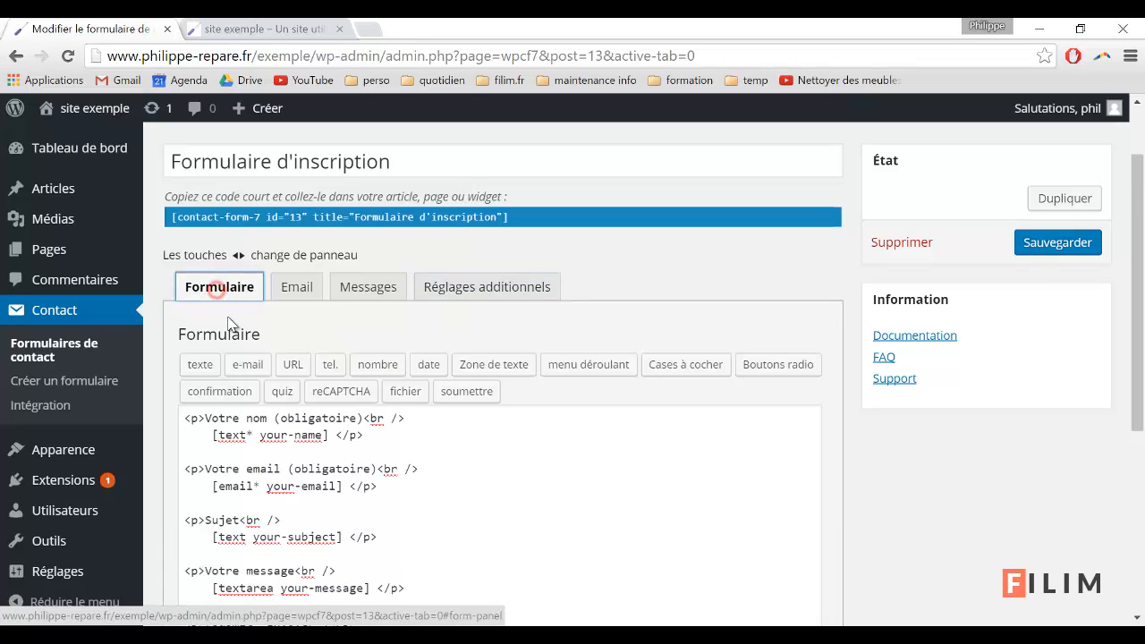
pyautogui.click(295, 288)
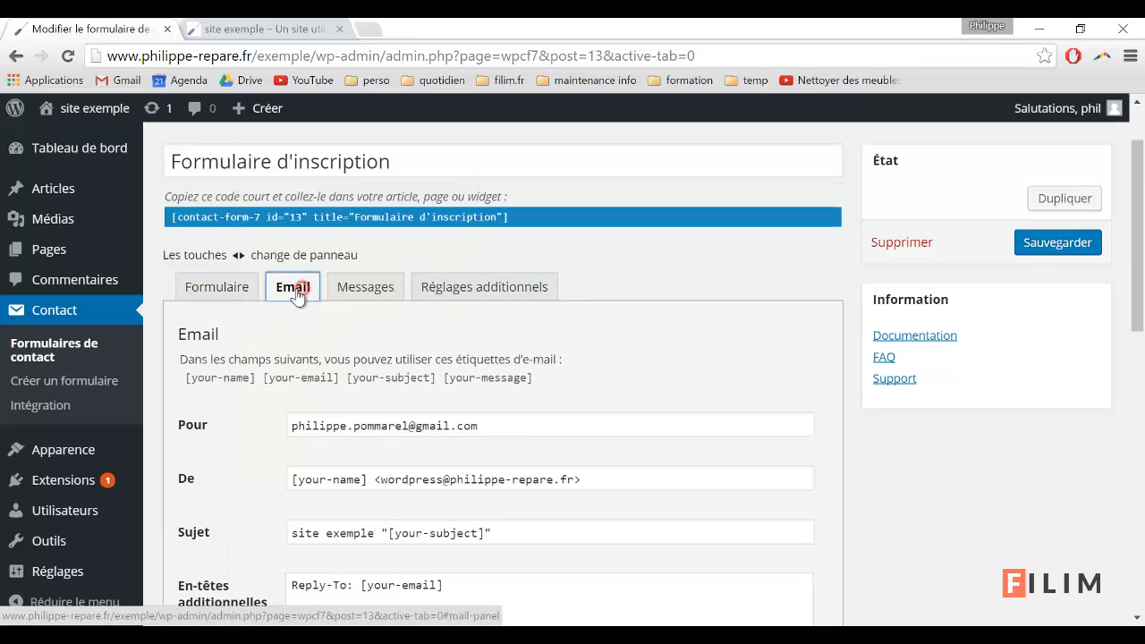
pyautogui.click(240, 293)
pyautogui.click(291, 286)
pyautogui.click(255, 292)
pyautogui.click(281, 290)
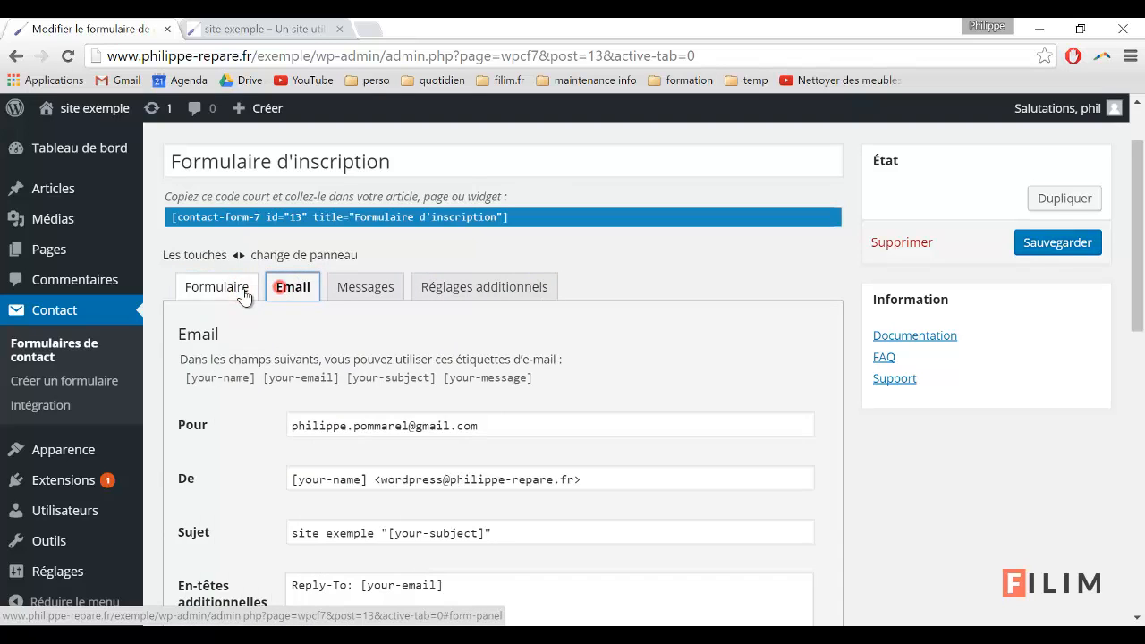
pyautogui.click(243, 294)
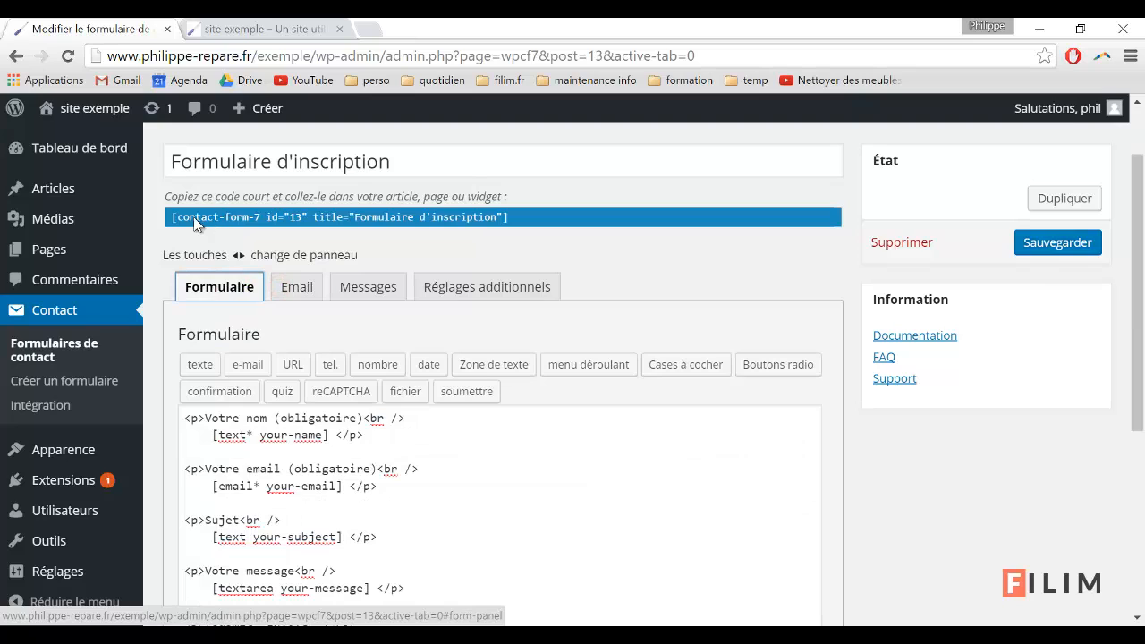
# Copy the shortcode of "Formulaire d'inscription" and open the "Inscrivez-vous" page for editing
pyautogui.rightClick(247, 221)
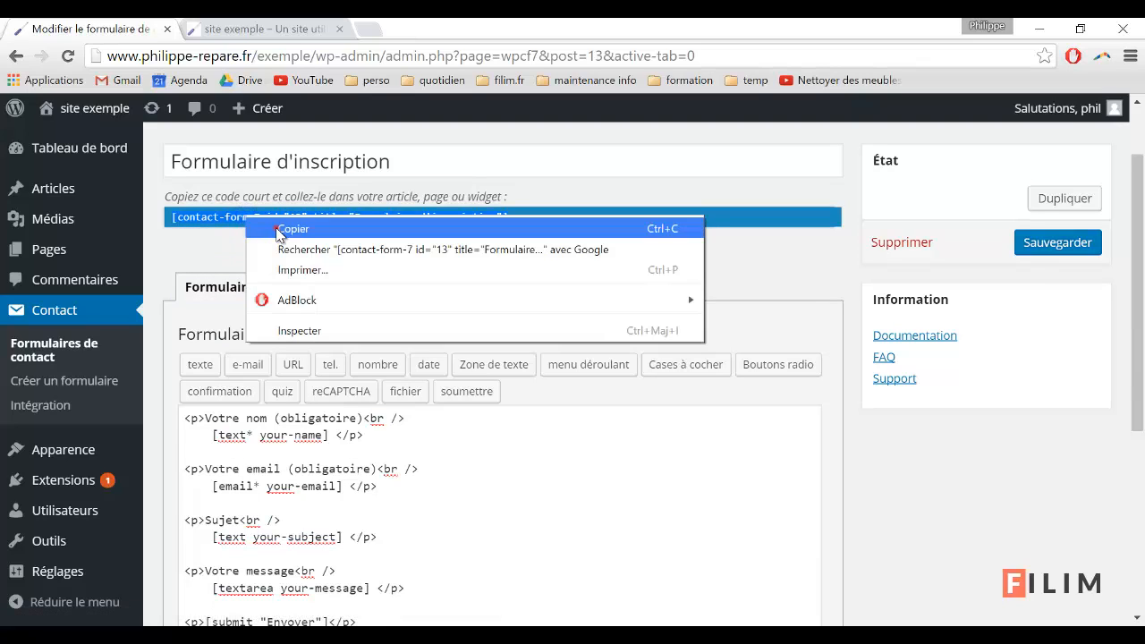
pyautogui.click(277, 230)
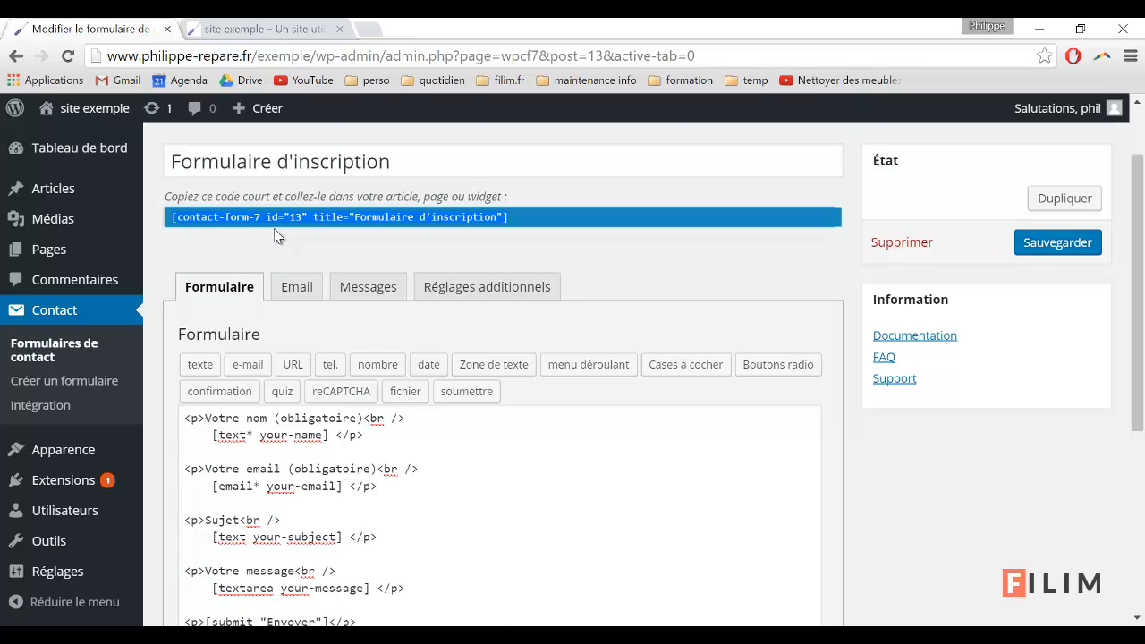
pyautogui.click(49, 249)
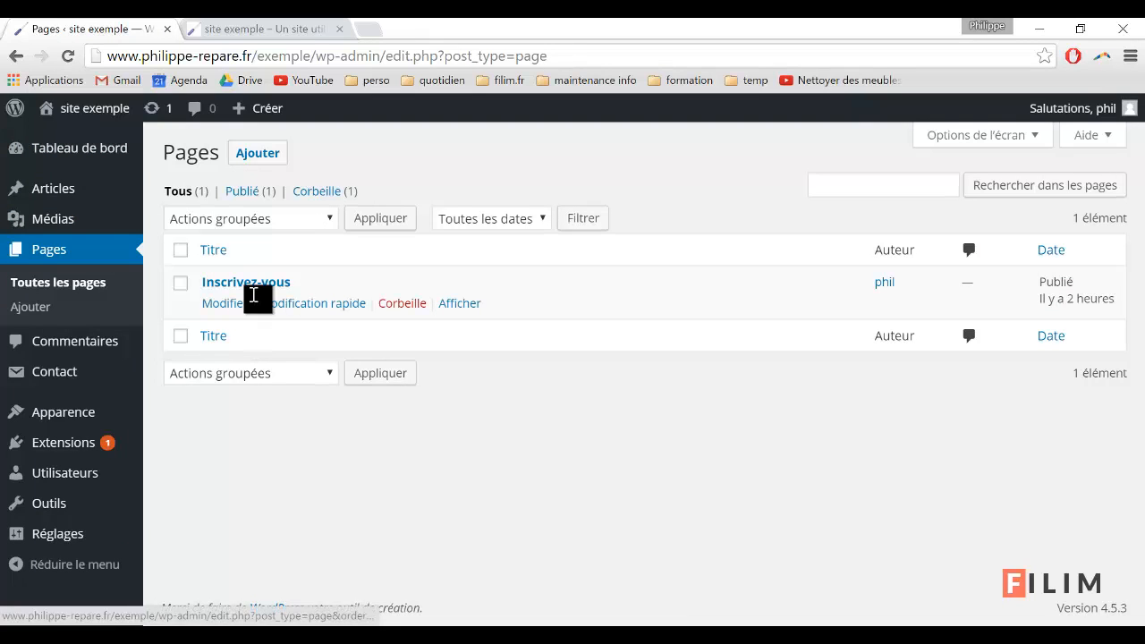
pyautogui.click(255, 286)
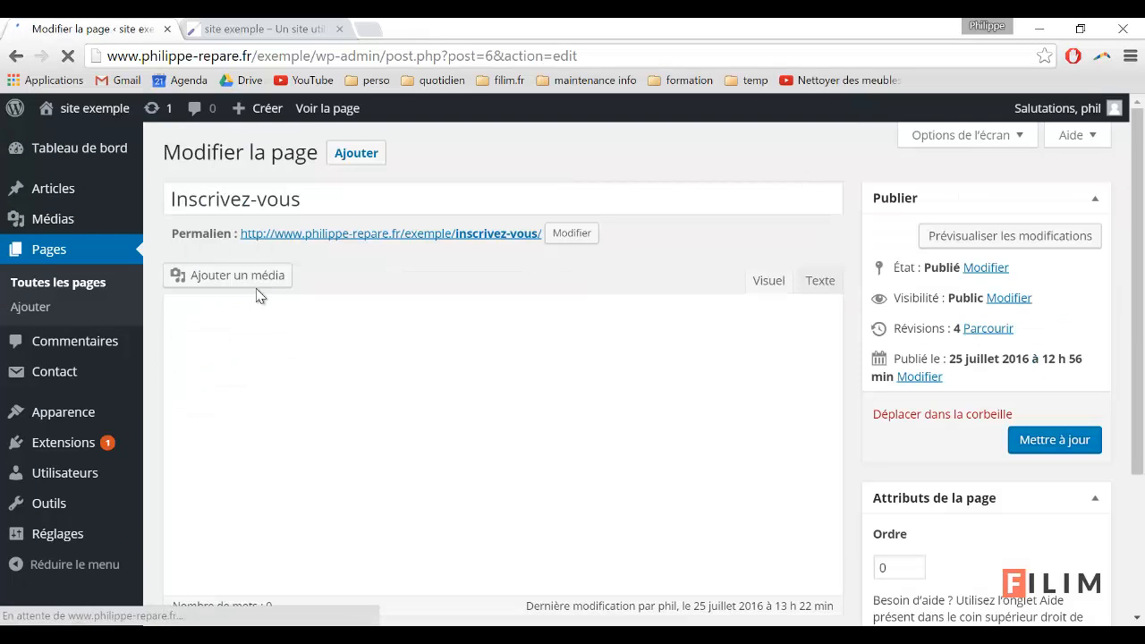
# Paste the copied form shortcode into the content of the "Inscrivez-vous" page and update the page
pyautogui.click(249, 357)
pyautogui.rightClick(249, 358)
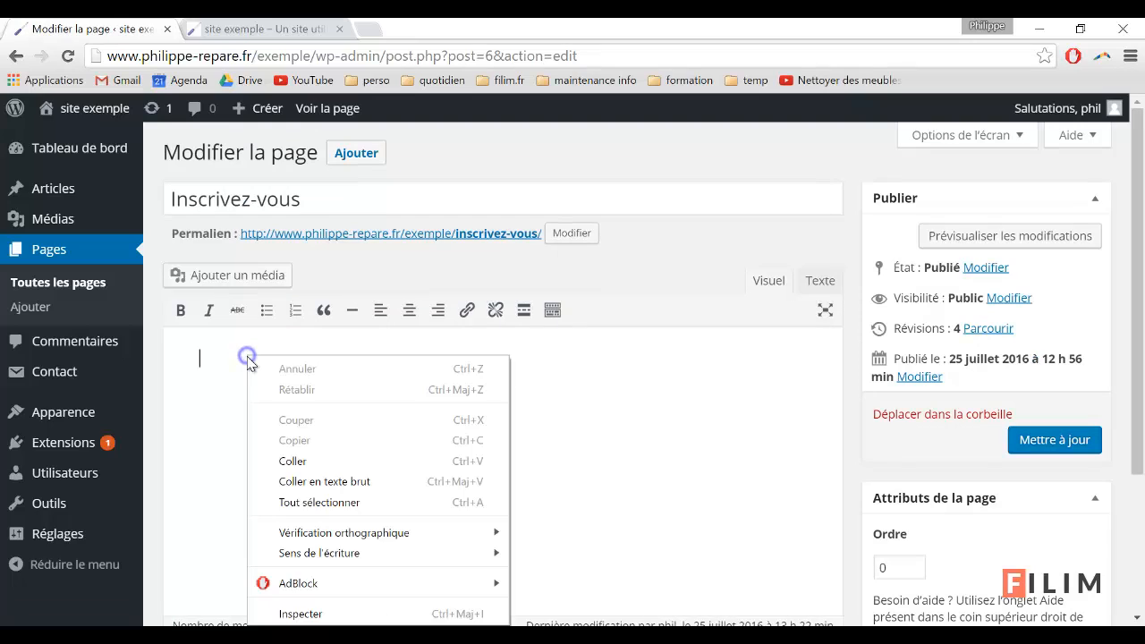
pyautogui.click(315, 461)
pyautogui.click(1018, 444)
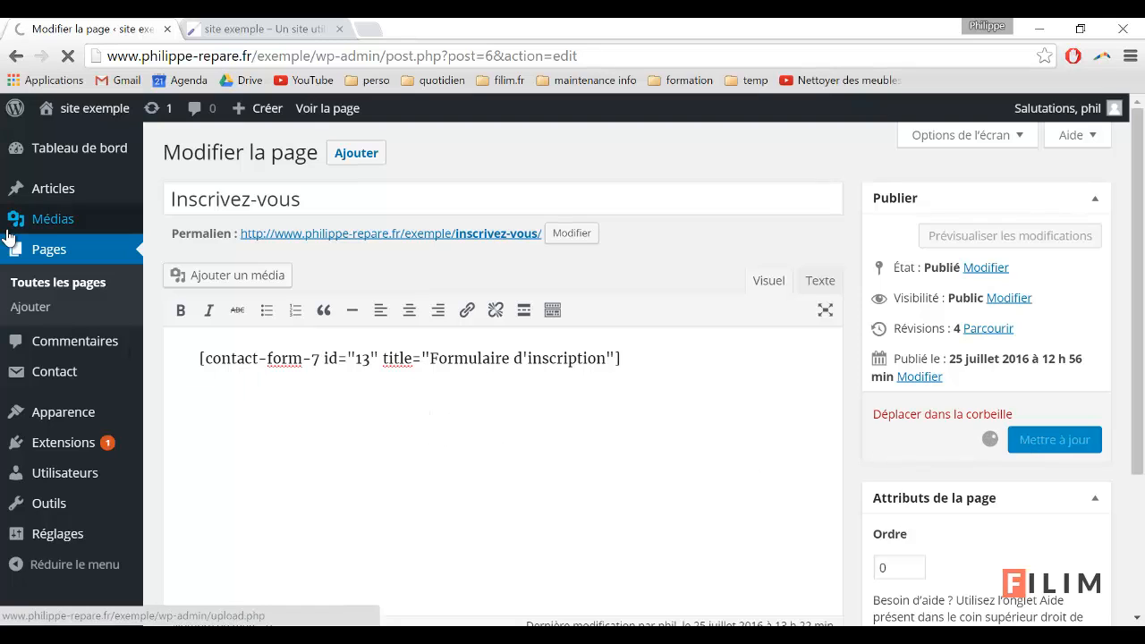
# Open the published "Inscrivez-vous" page from the public site's home page
pyautogui.click(271, 25)
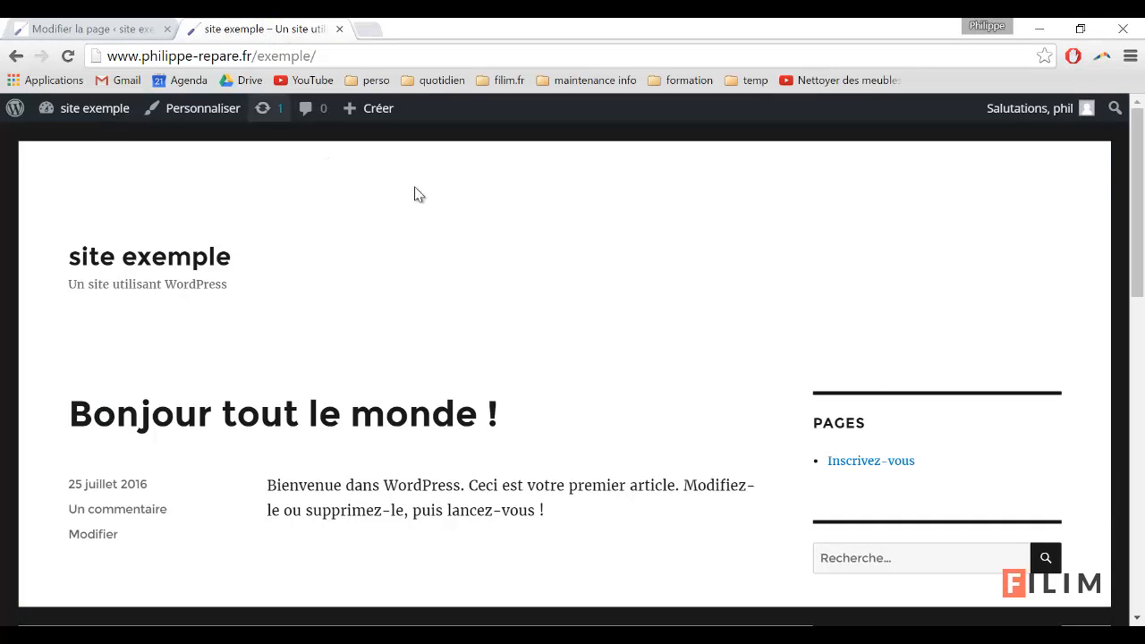
pyautogui.scroll(-1, 703, 325)
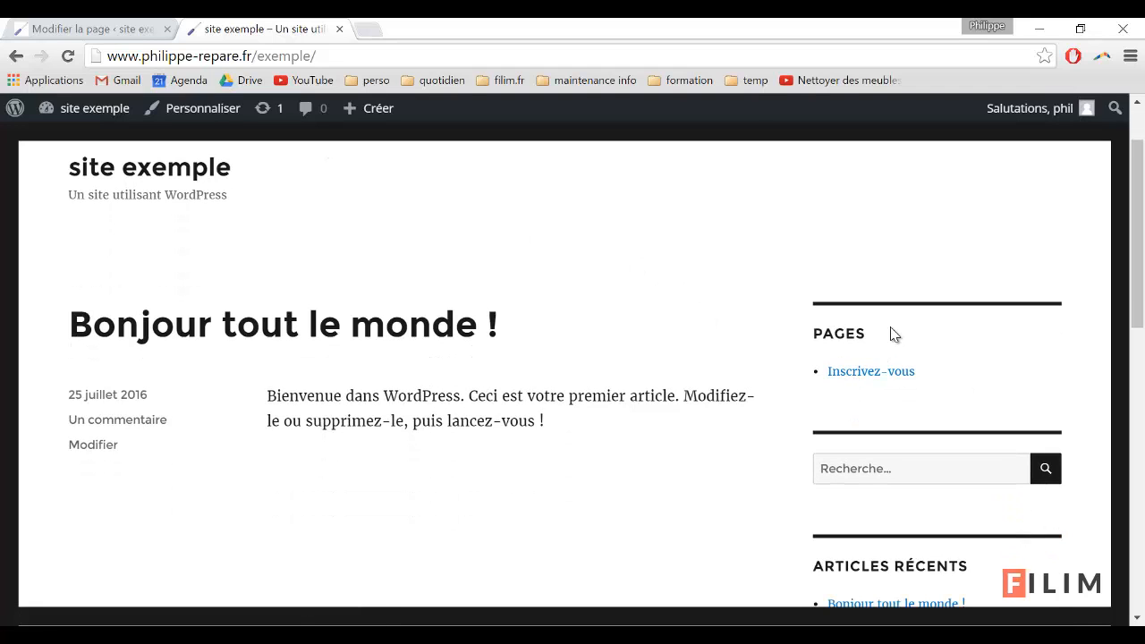
pyautogui.click(851, 374)
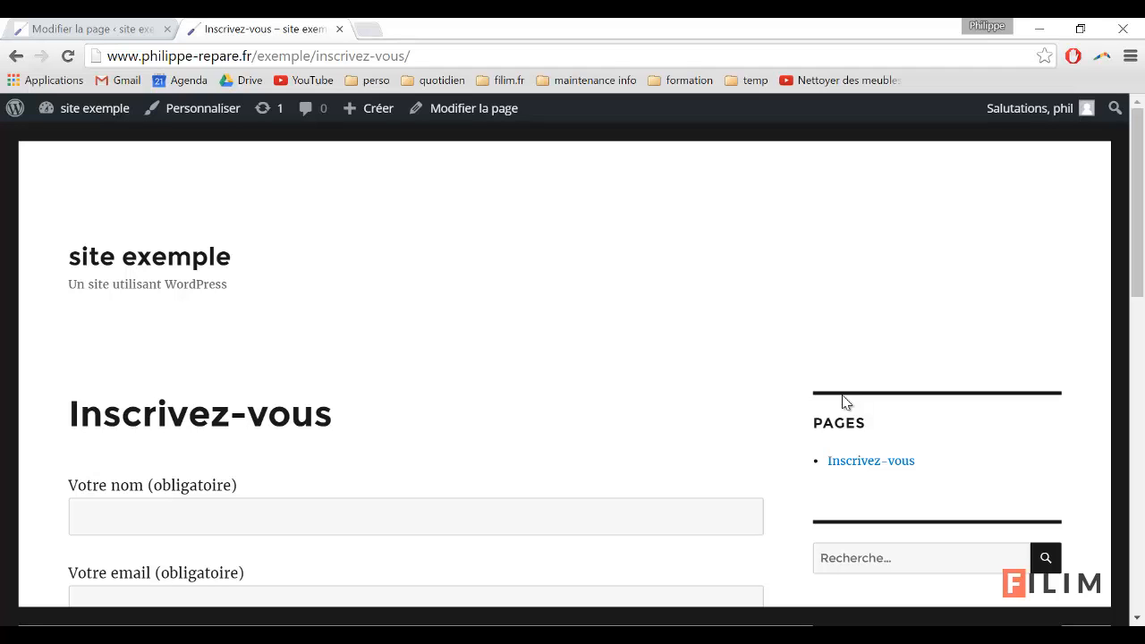
# Examine the name, email, subject and message fields of the form on the published page
pyautogui.scroll(-2, 310, 388)
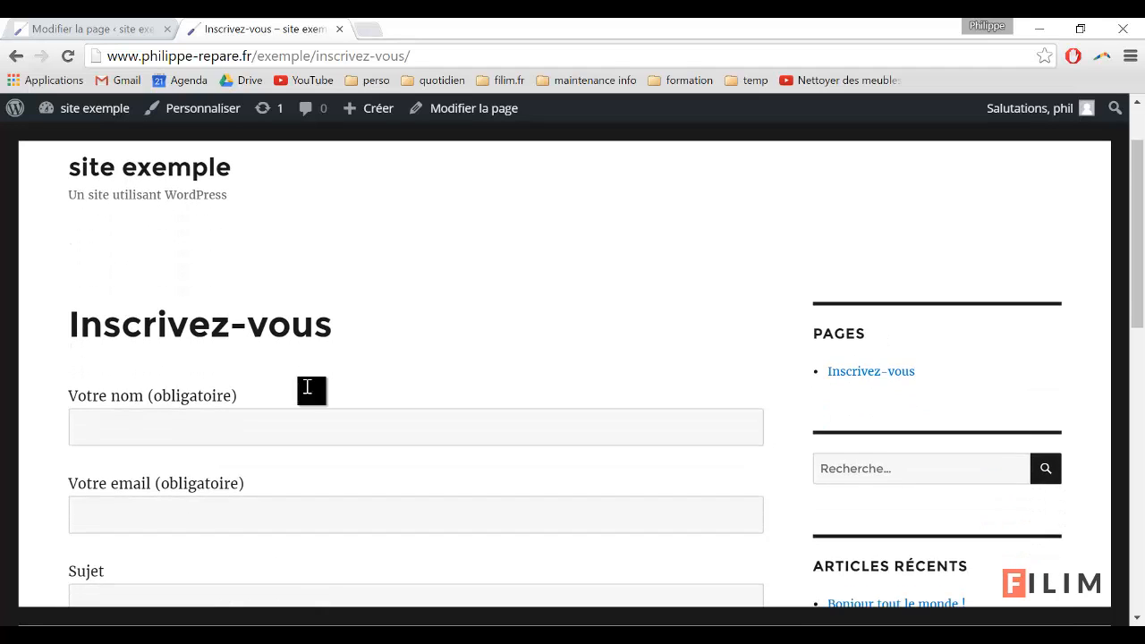
pyautogui.click(257, 344)
pyautogui.click(248, 428)
pyautogui.scroll(-1, 248, 472)
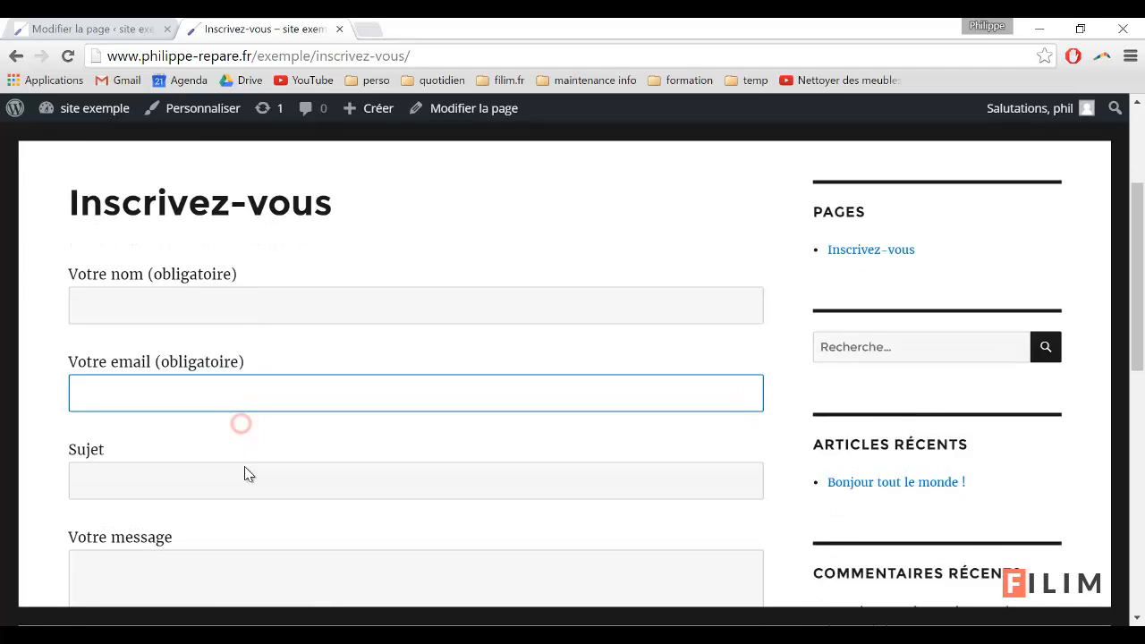
pyautogui.click(254, 428)
pyautogui.scroll(-1, 229, 466)
pyautogui.click(241, 436)
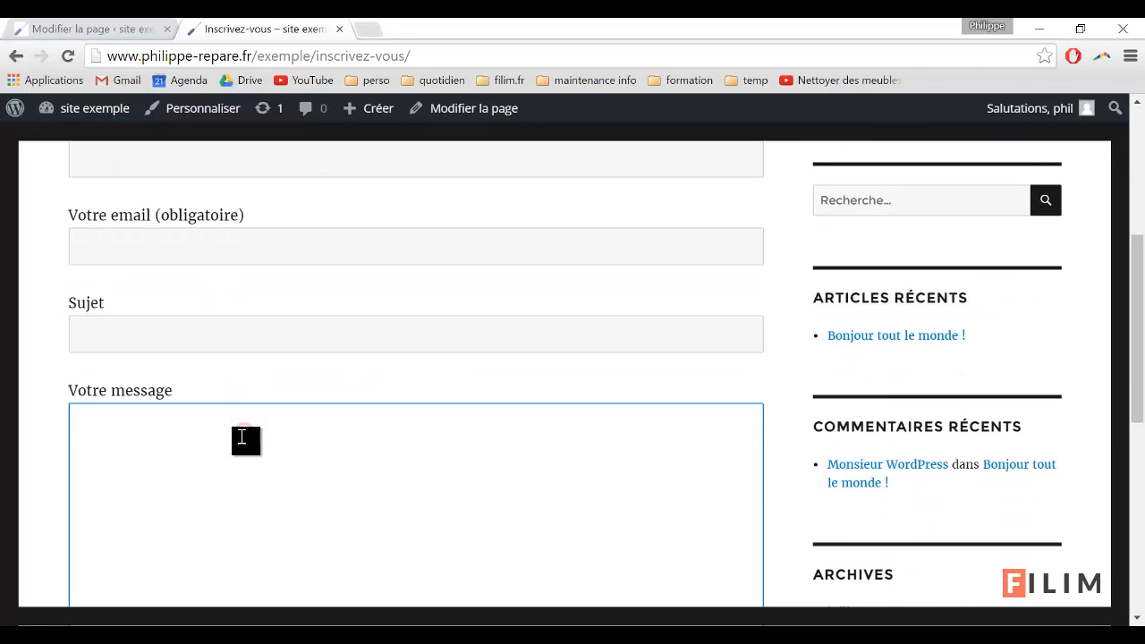
pyautogui.scroll(1, 241, 436)
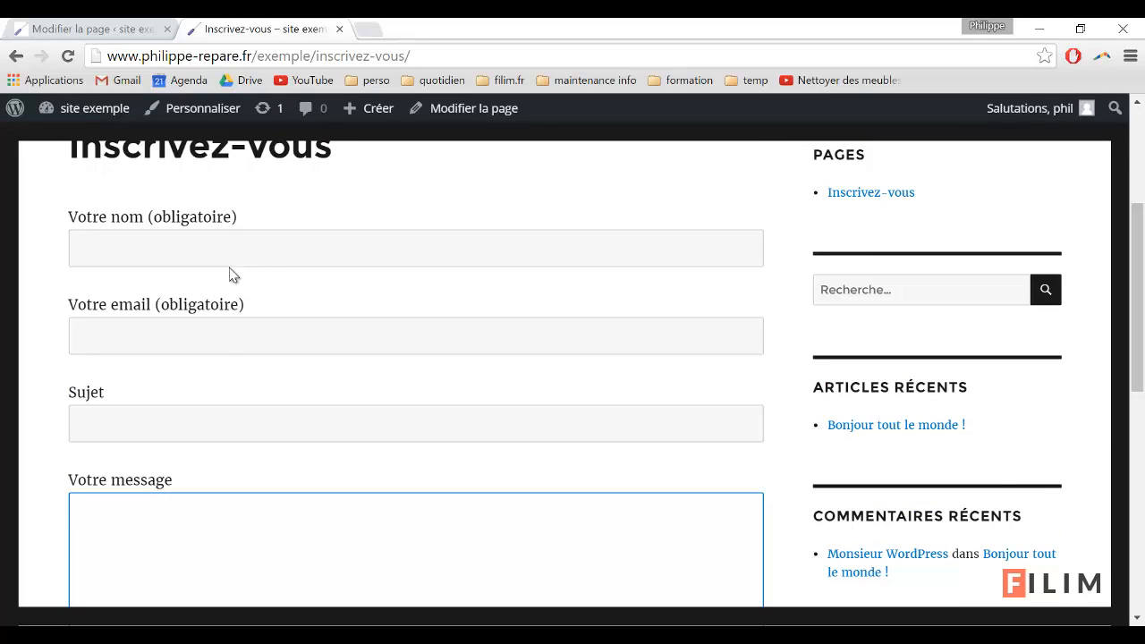
# Return to the WordPress admin and open "Formulaire d'inscription" for editing at its form template
pyautogui.click(93, 27)
pyautogui.moveTo(57, 371)
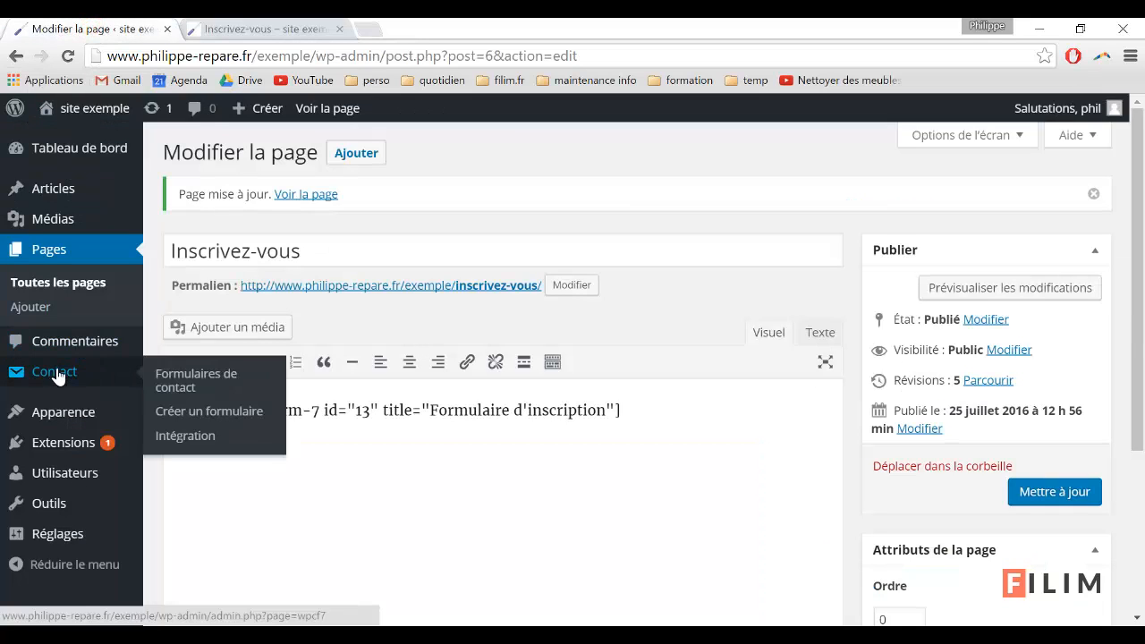
pyautogui.click(198, 377)
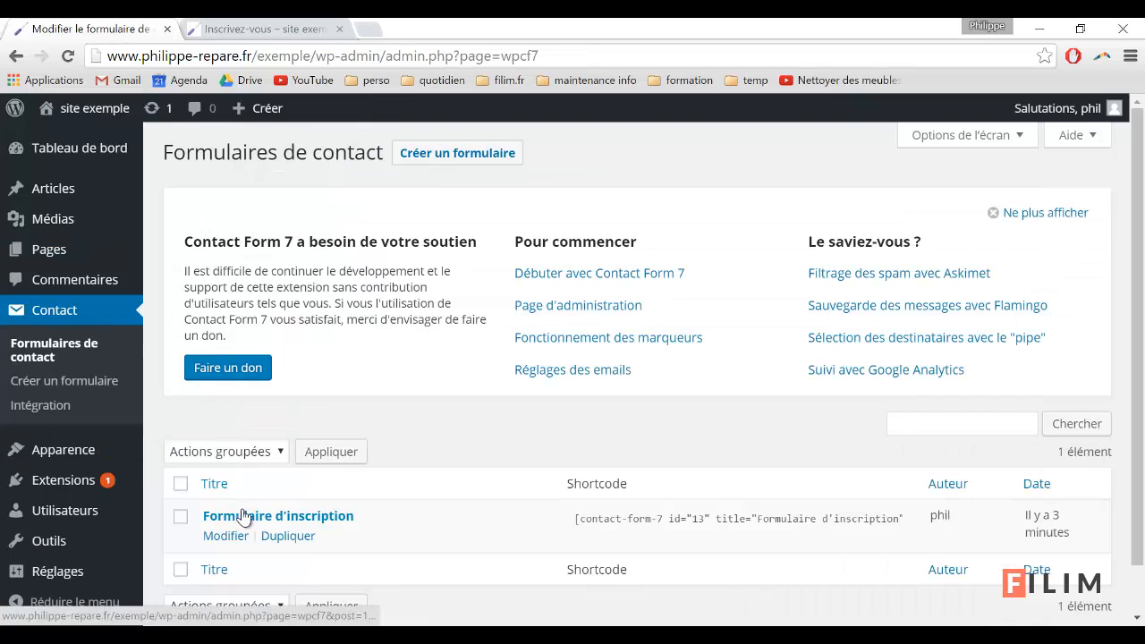
pyautogui.click(242, 512)
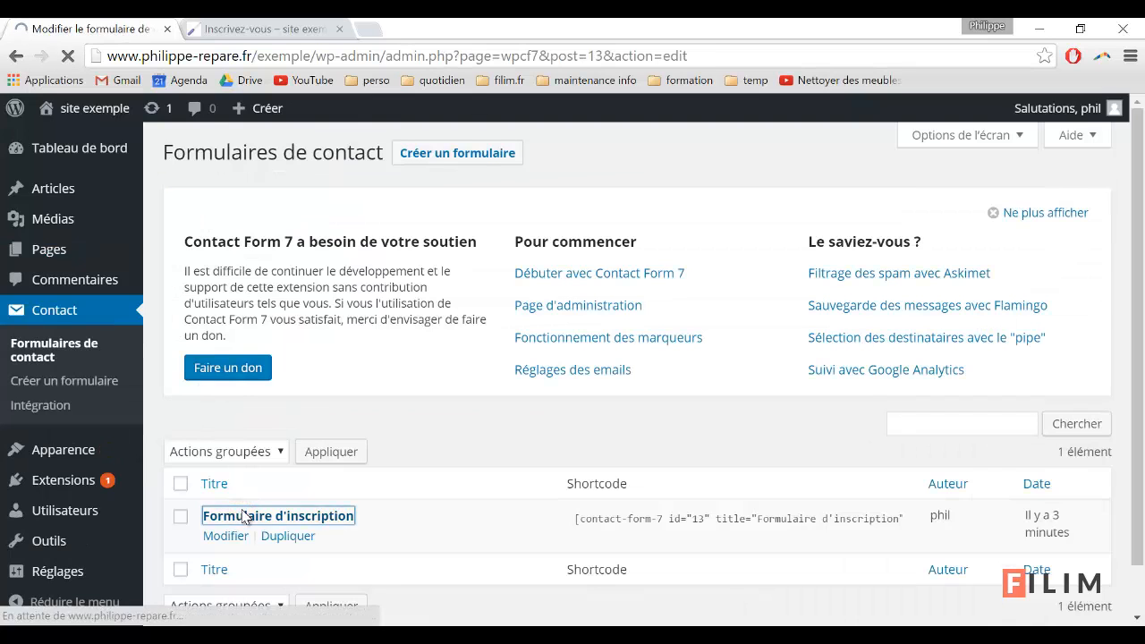
pyautogui.scroll(-1, 248, 501)
pyautogui.scroll(-1, 248, 497)
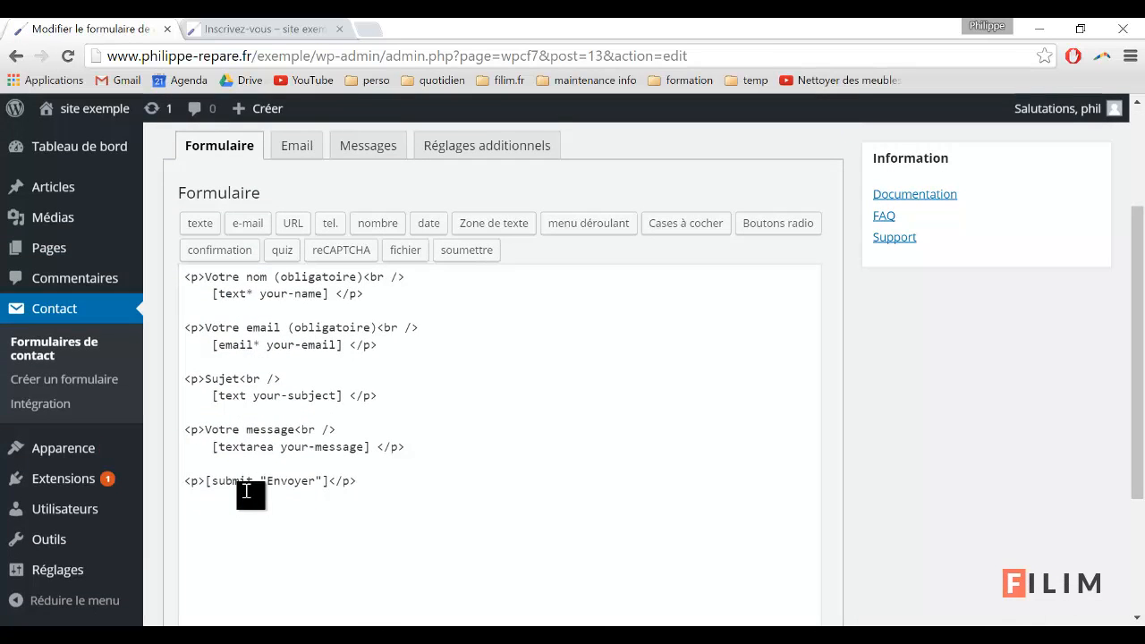
# Examine the labels of the name, email, subject and message fields in the form template
pyautogui.doubleClick(268, 278)
pyautogui.doubleClick(281, 328)
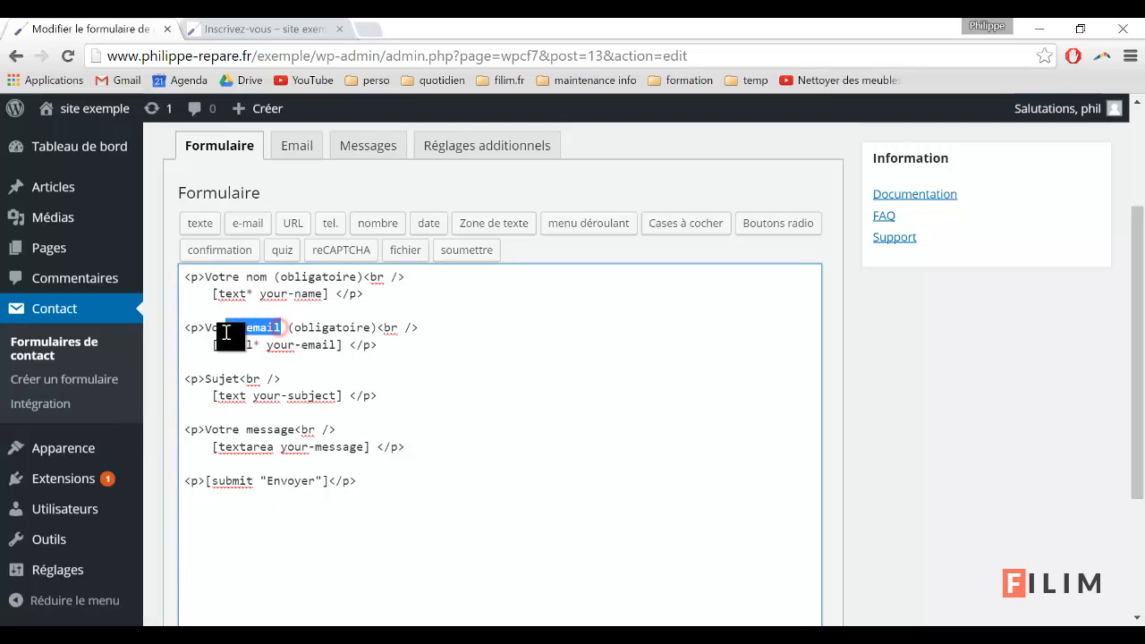
pyautogui.doubleClick(217, 379)
pyautogui.moveTo(288, 432); pyautogui.dragTo(207, 432)
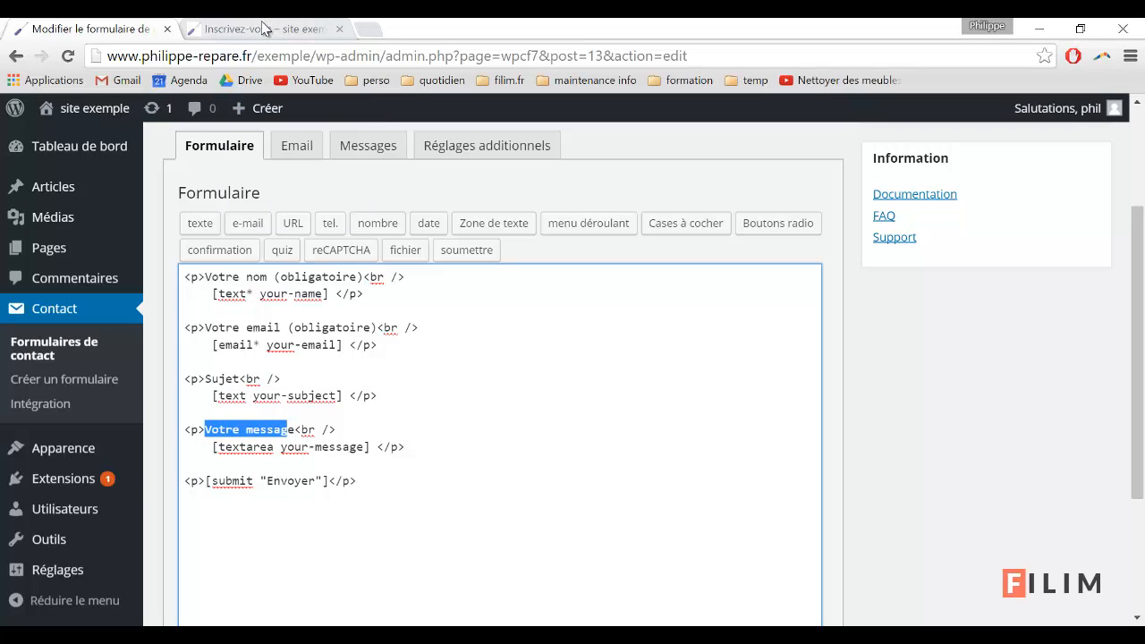
# Examine the name field's code block: its paragraph tags, label text, line break and [text* your-name] tag
pyautogui.moveTo(366, 295); pyautogui.dragTo(184, 276)
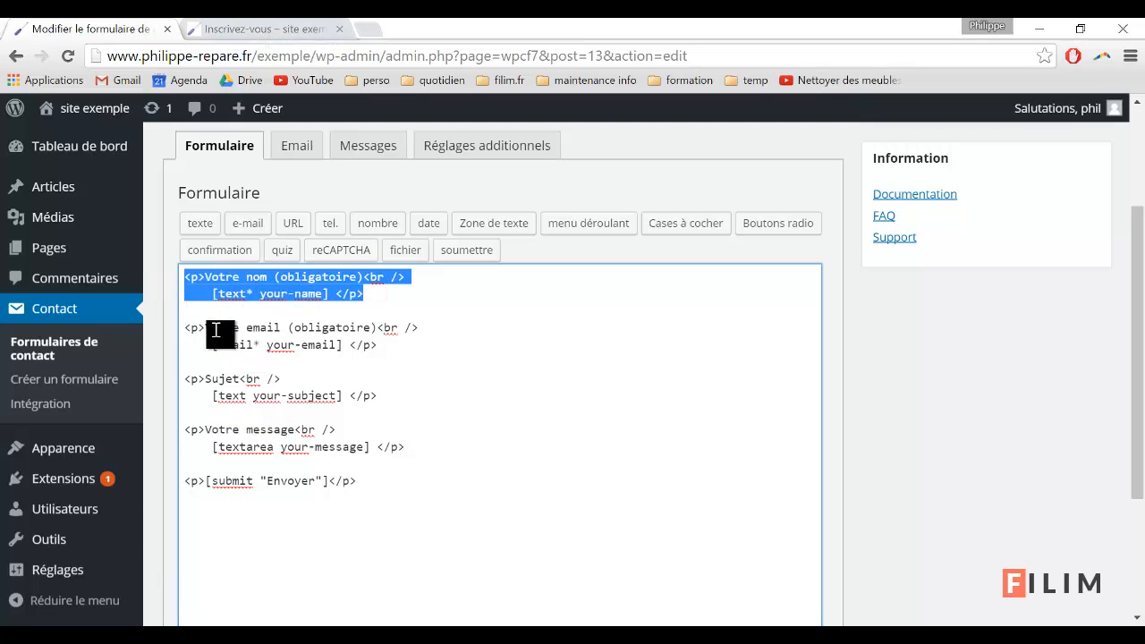
pyautogui.click(189, 278)
pyautogui.moveTo(189, 278); pyautogui.dragTo(200, 278)
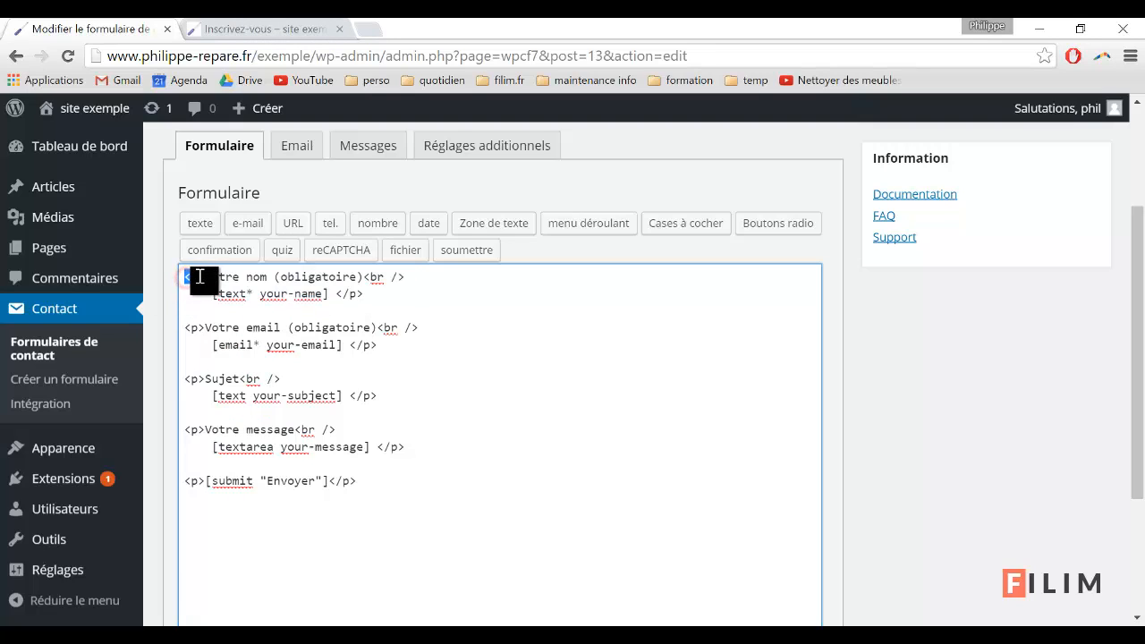
pyautogui.click(337, 293)
pyautogui.moveTo(347, 294); pyautogui.dragTo(364, 295)
pyautogui.moveTo(363, 277); pyautogui.dragTo(405, 275)
pyautogui.moveTo(208, 279); pyautogui.dragTo(361, 275)
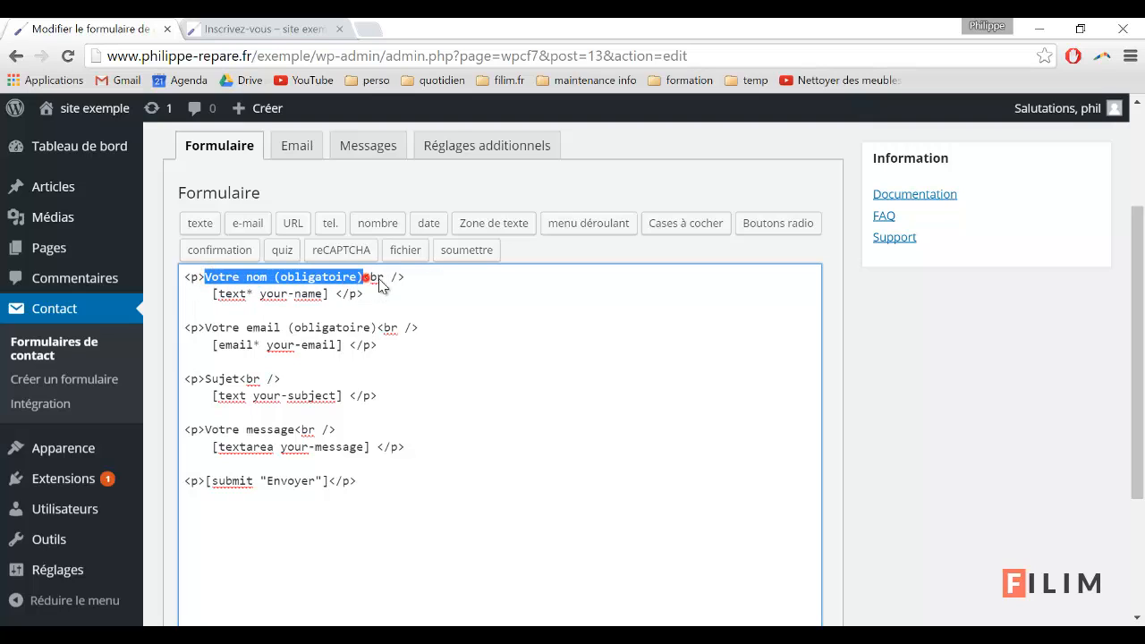
pyautogui.click(363, 280)
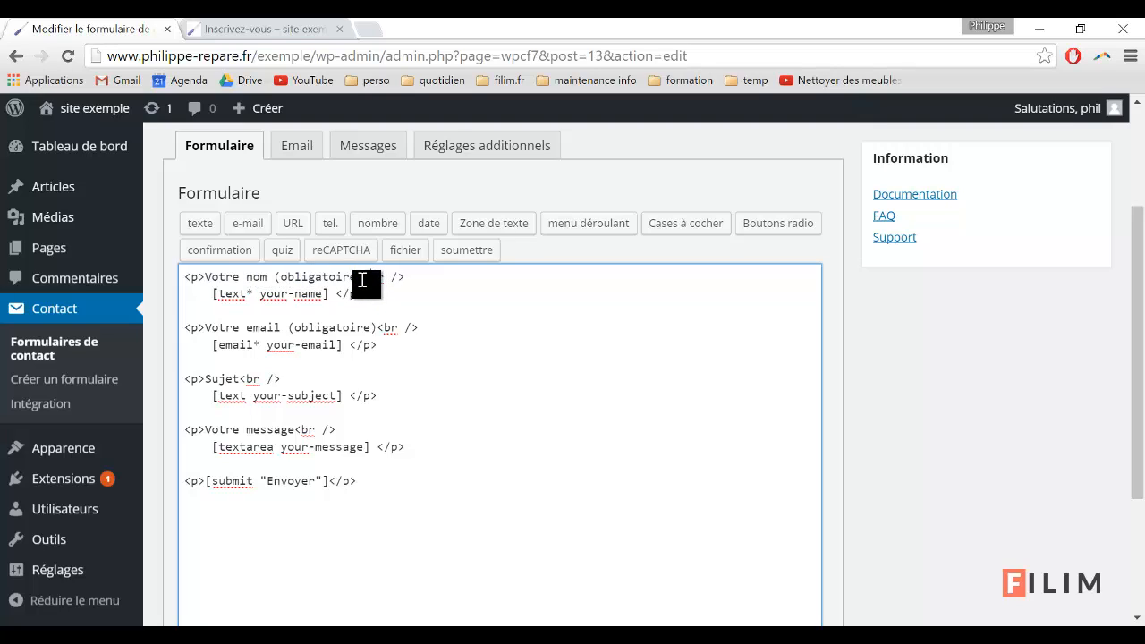
pyautogui.moveTo(362, 280); pyautogui.dragTo(405, 281)
pyautogui.click(325, 299)
pyautogui.moveTo(212, 295); pyautogui.dragTo(331, 302)
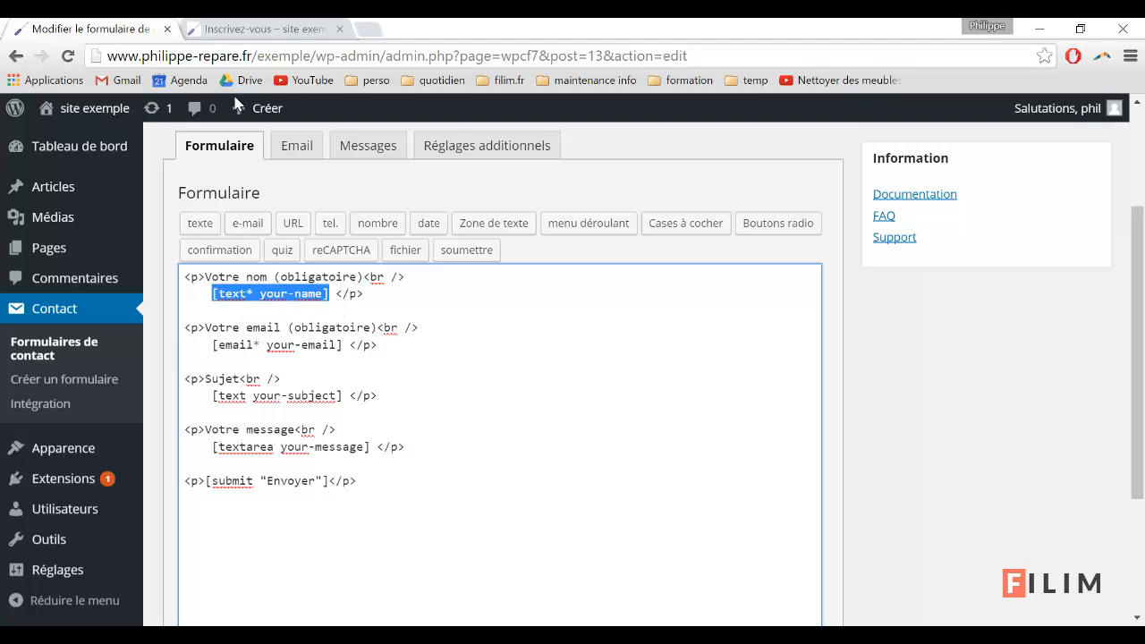
# Locate the label "Votre nom (obligatoire)" and its input box on the published page
pyautogui.click(251, 31)
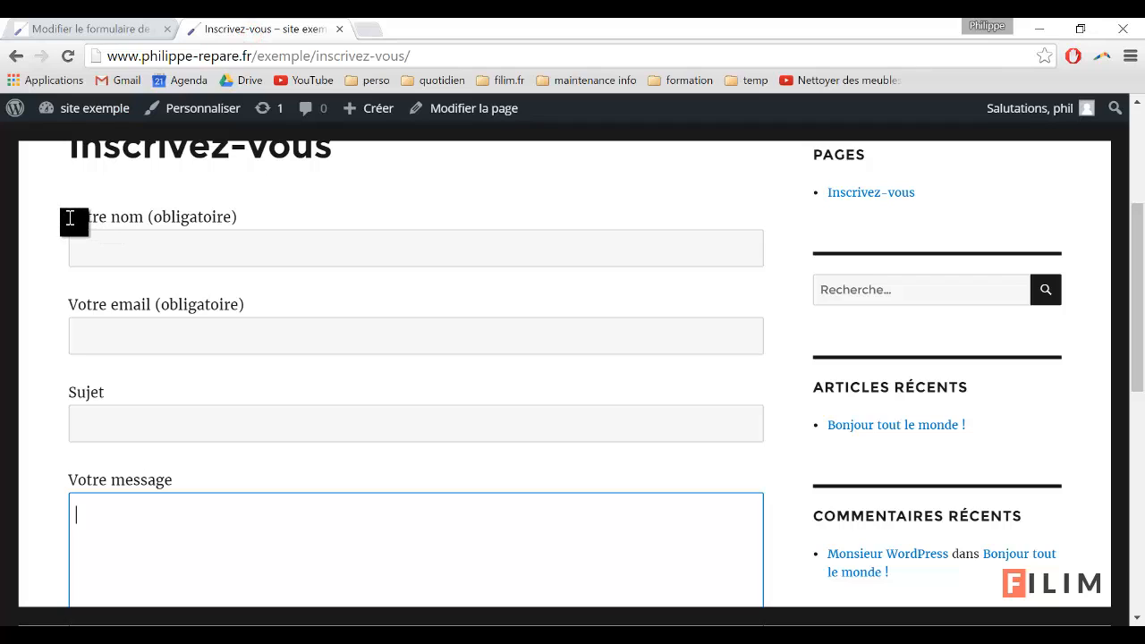
pyautogui.moveTo(71, 219); pyautogui.dragTo(240, 222)
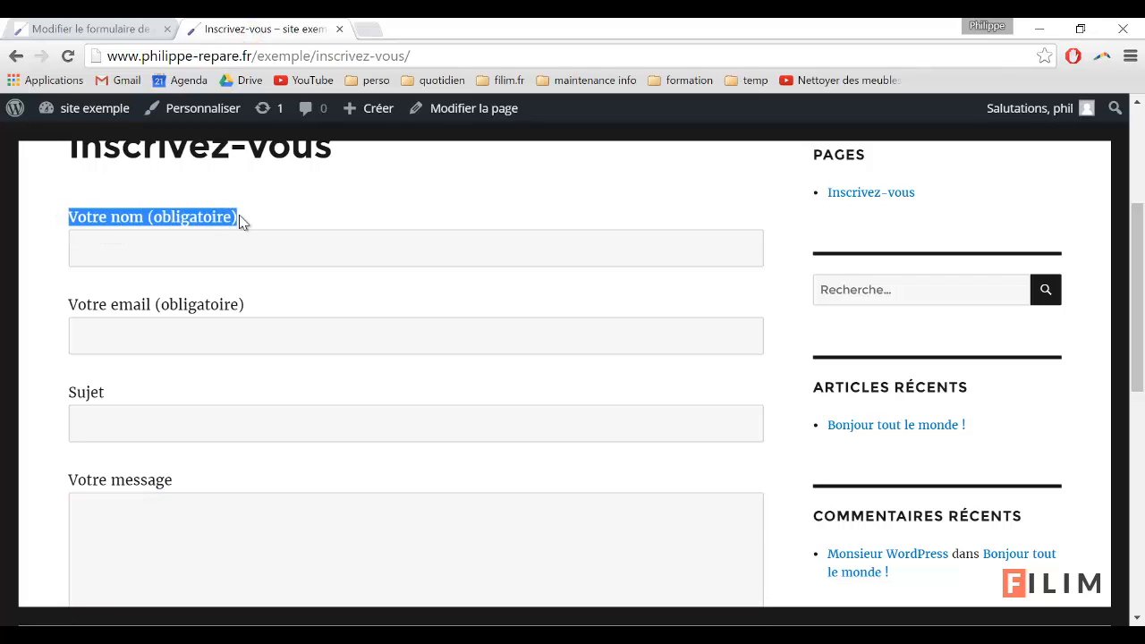
pyautogui.click(100, 255)
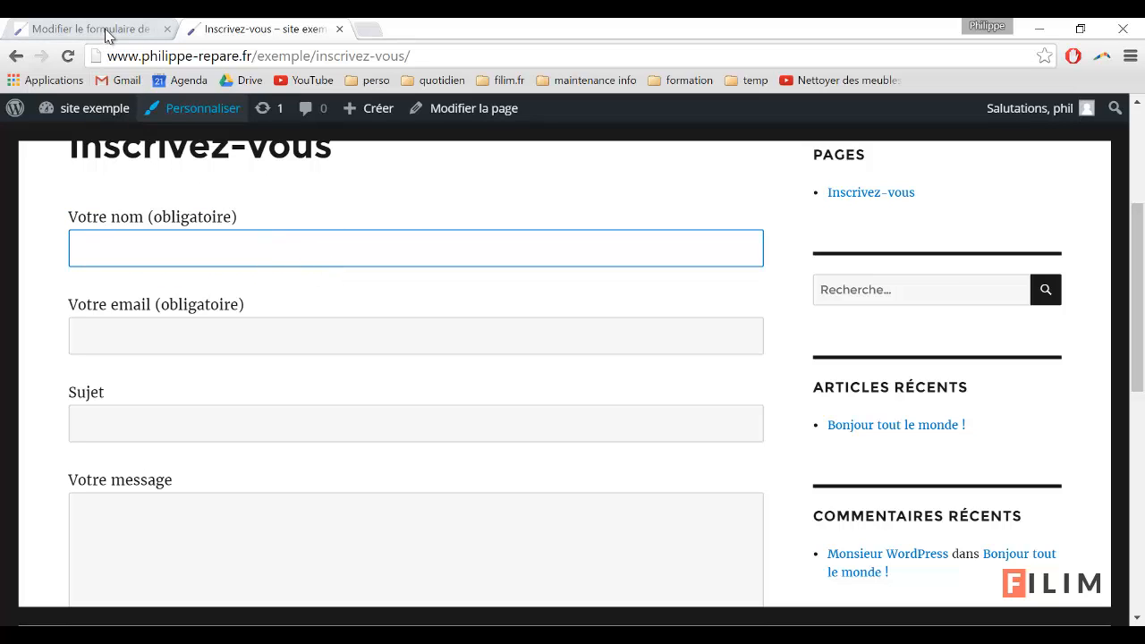
# Return to the form template and examine the field name and the field type in the [text* your-name] tag
pyautogui.click(103, 28)
pyautogui.click(294, 300)
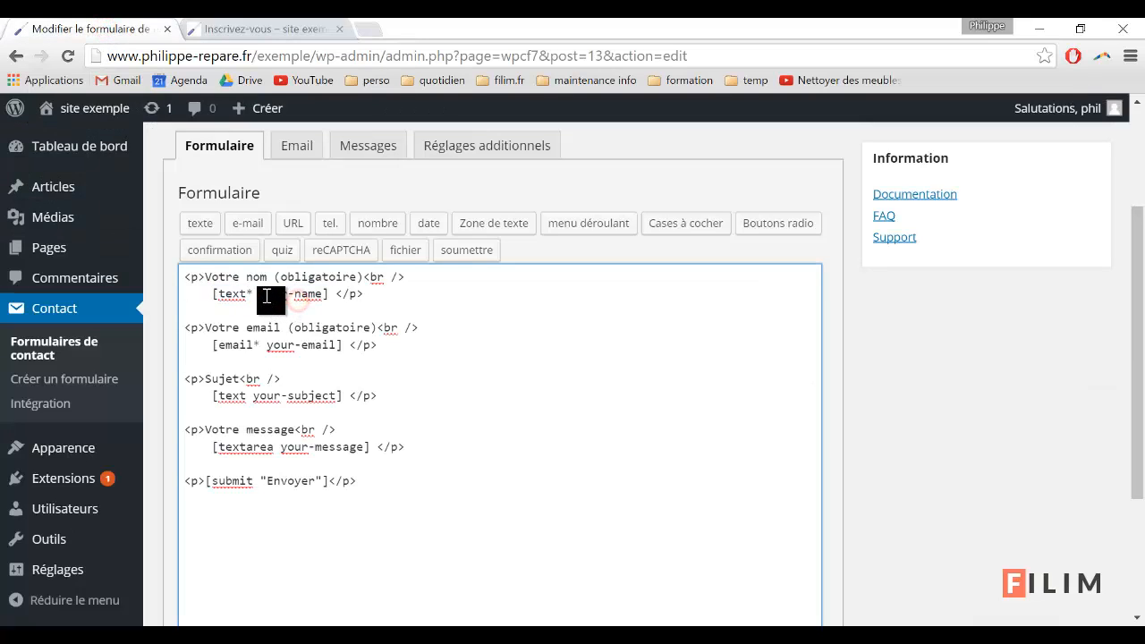
pyautogui.moveTo(259, 297); pyautogui.dragTo(328, 297)
pyautogui.moveTo(249, 298); pyautogui.dragTo(229, 298)
# Compare the email field on the published page with the email type in its template tag
pyautogui.click(255, 30)
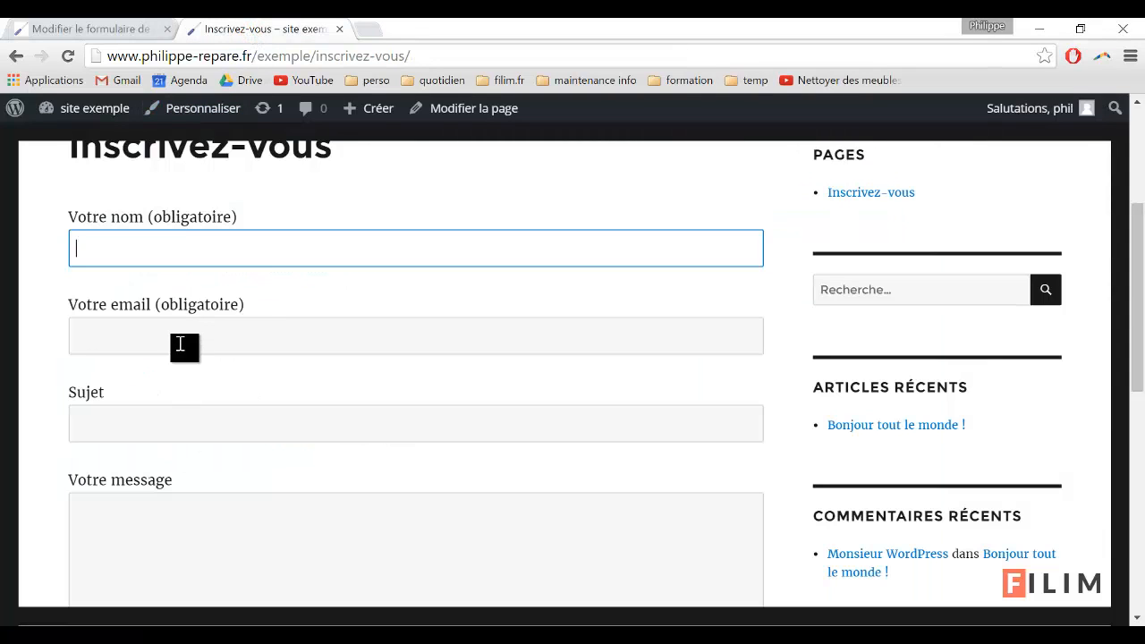
pyautogui.click(92, 28)
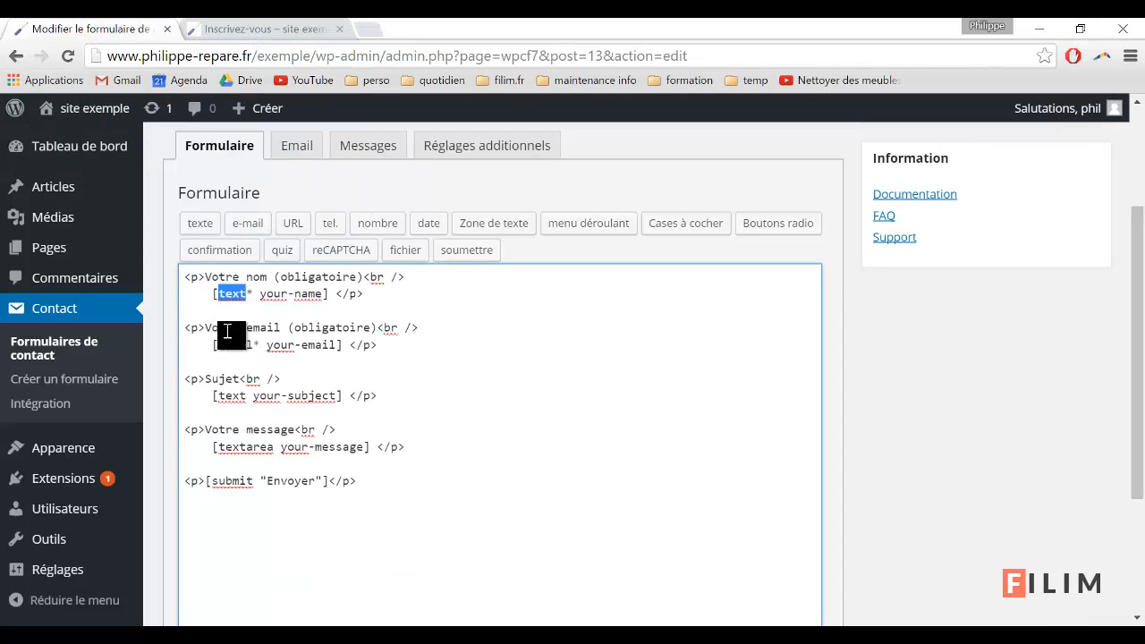
pyautogui.moveTo(254, 349); pyautogui.dragTo(223, 352)
# Examine the message area and the subject box of the form on the published page
pyautogui.click(273, 34)
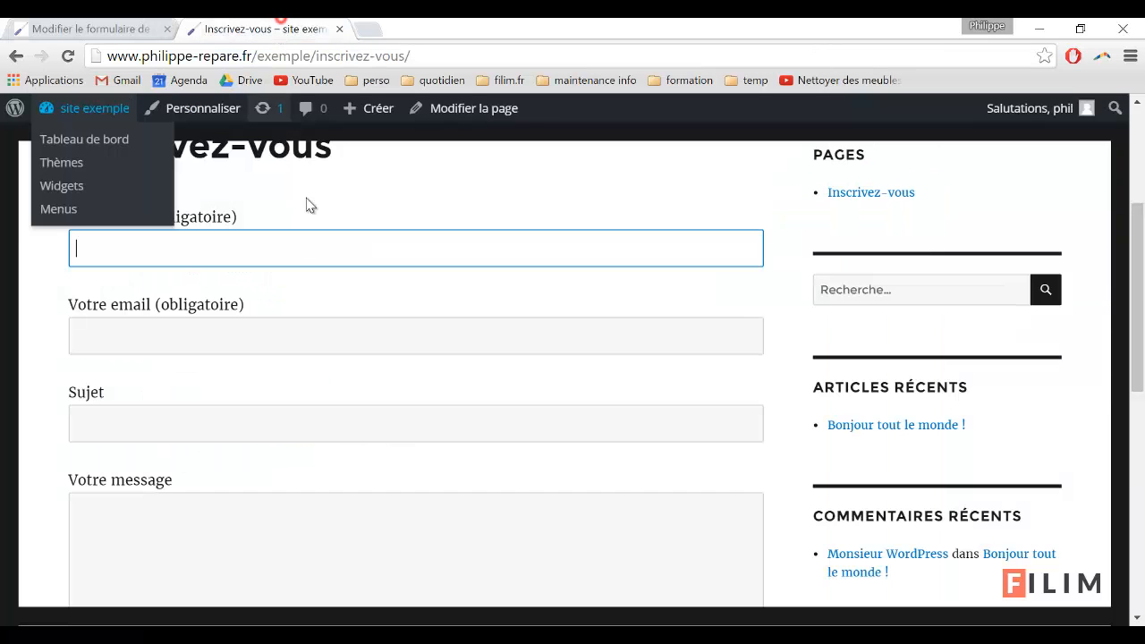
pyautogui.scroll(-1, 223, 391)
pyautogui.click(223, 450)
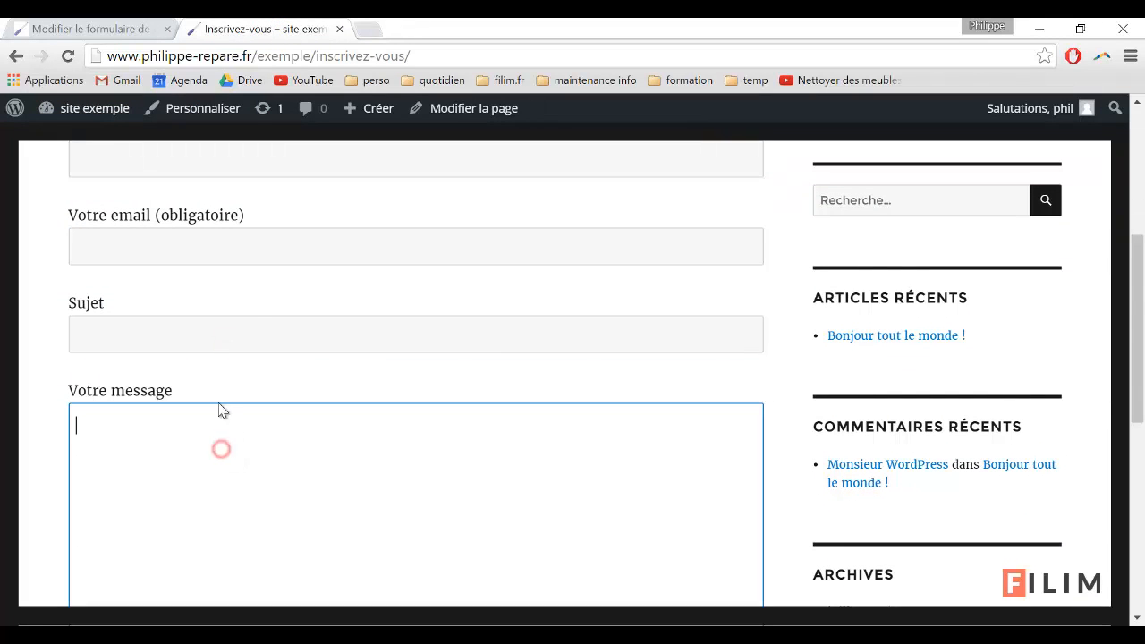
pyautogui.click(220, 333)
# Return to the form template and examine the subject field's label, text type and your-subject name
pyautogui.click(90, 28)
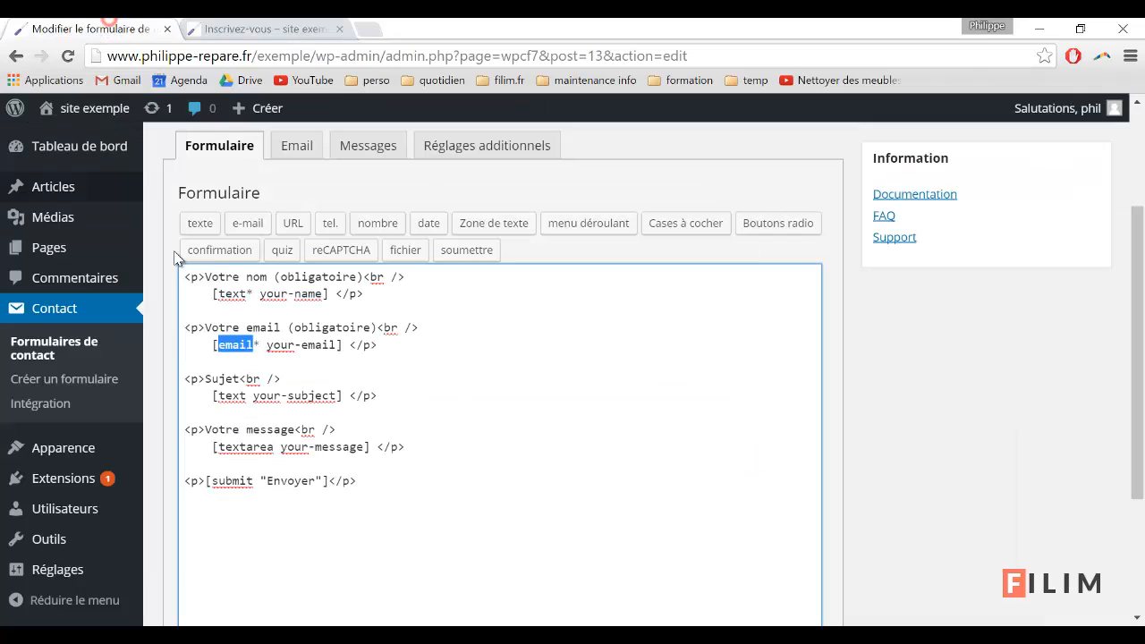
pyautogui.doubleClick(225, 379)
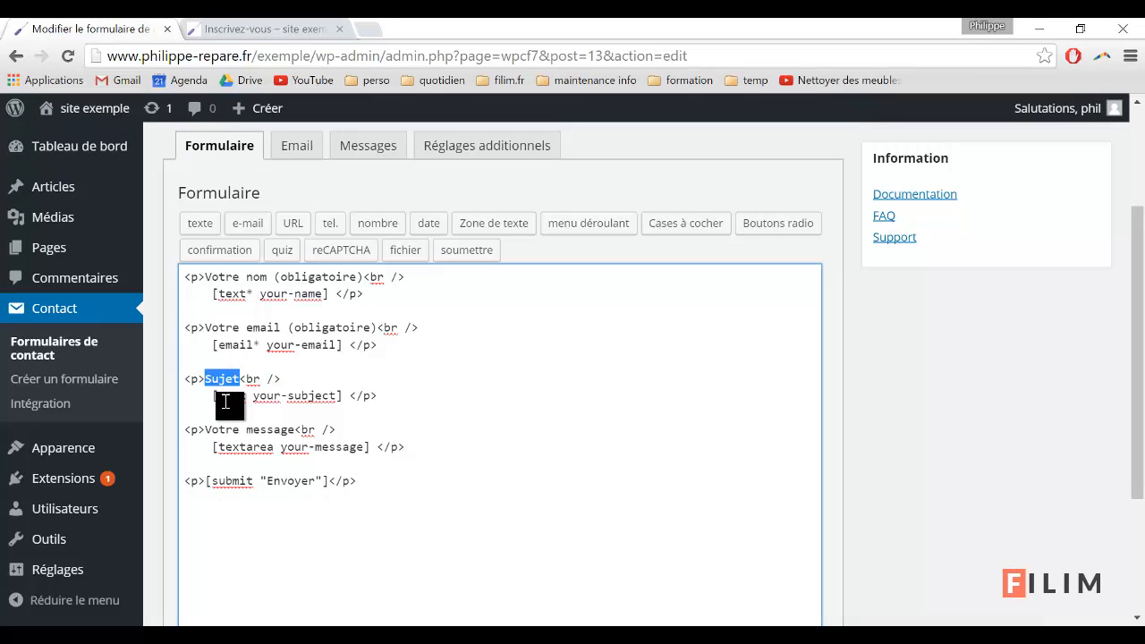
pyautogui.doubleClick(231, 399)
pyautogui.moveTo(256, 400); pyautogui.dragTo(337, 400)
pyautogui.scroll(-1, 330, 397)
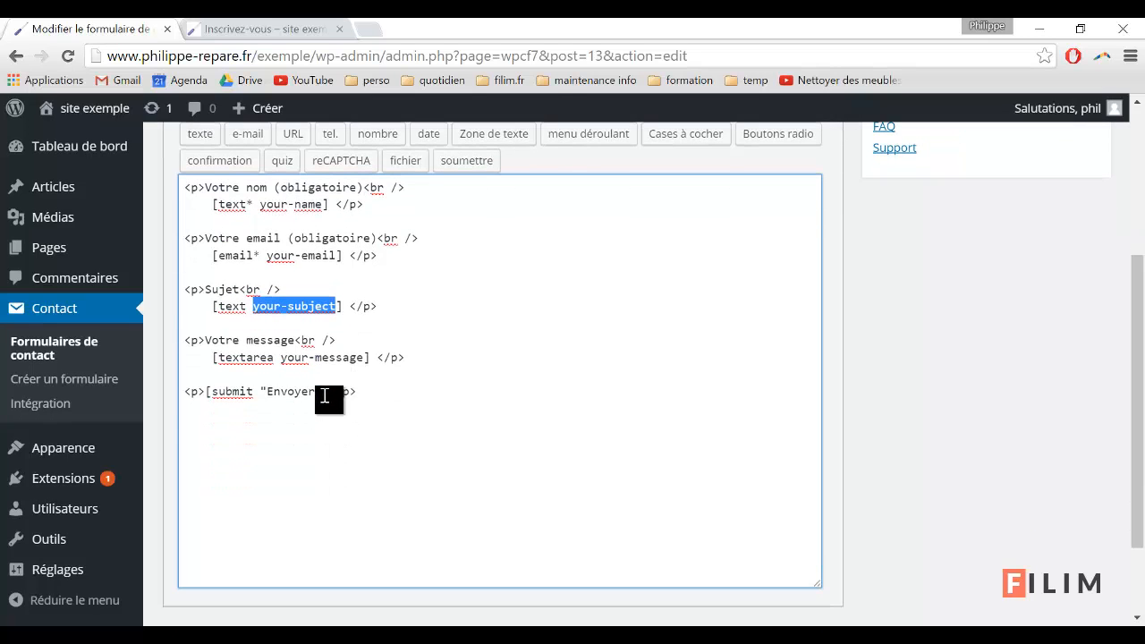
# Compare the message area on the published page with the textarea type in its template tag
pyautogui.click(242, 29)
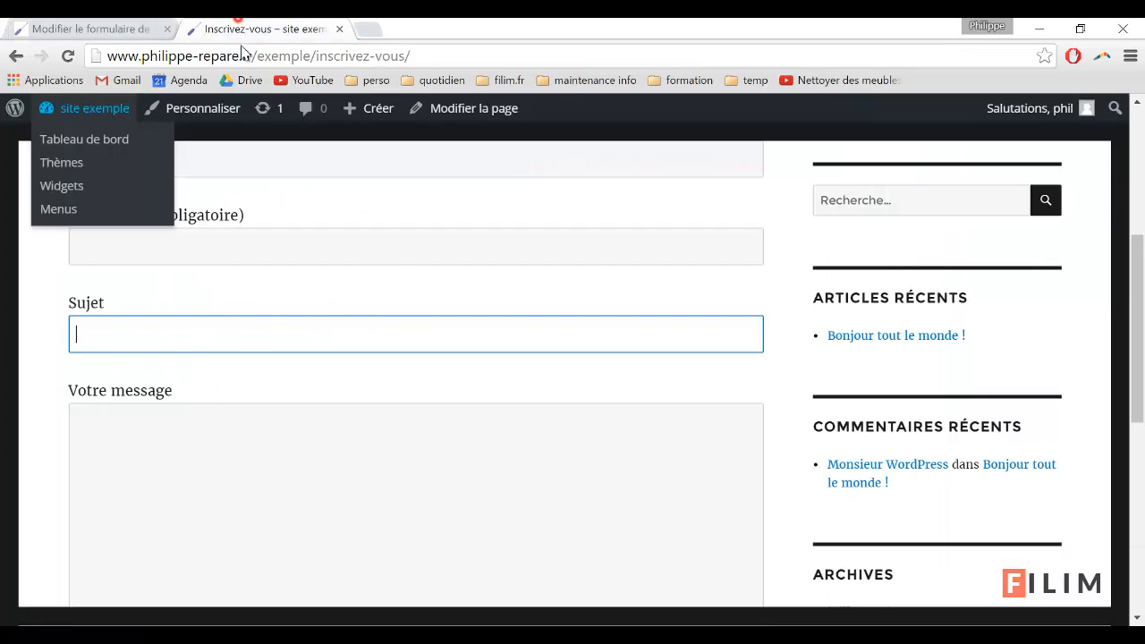
pyautogui.scroll(-1, 289, 381)
pyautogui.click(246, 376)
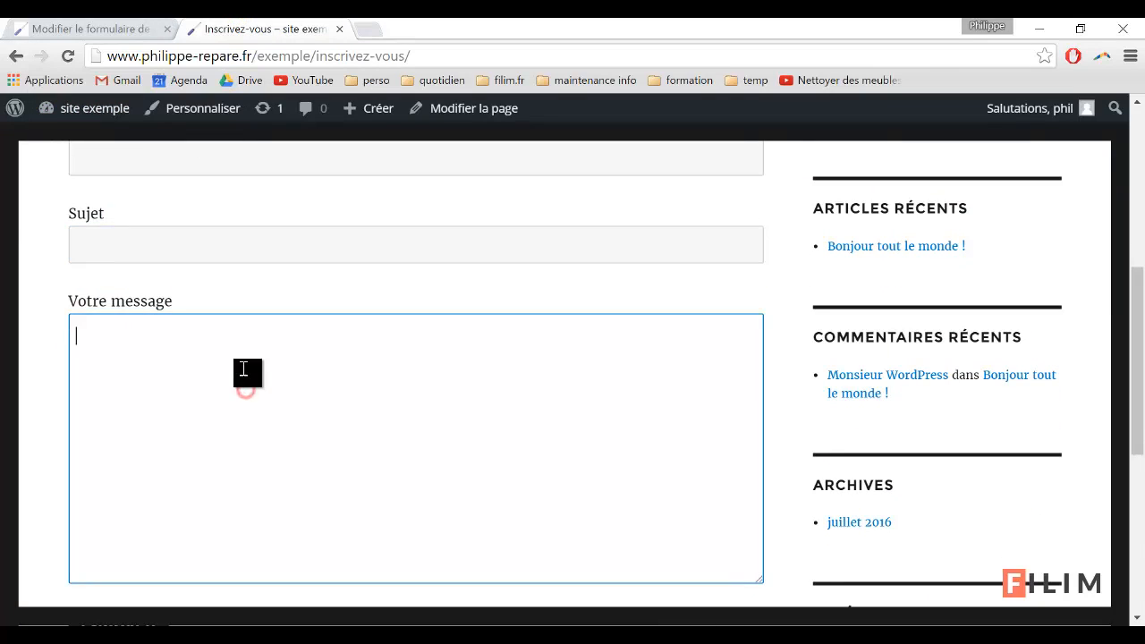
pyautogui.click(124, 28)
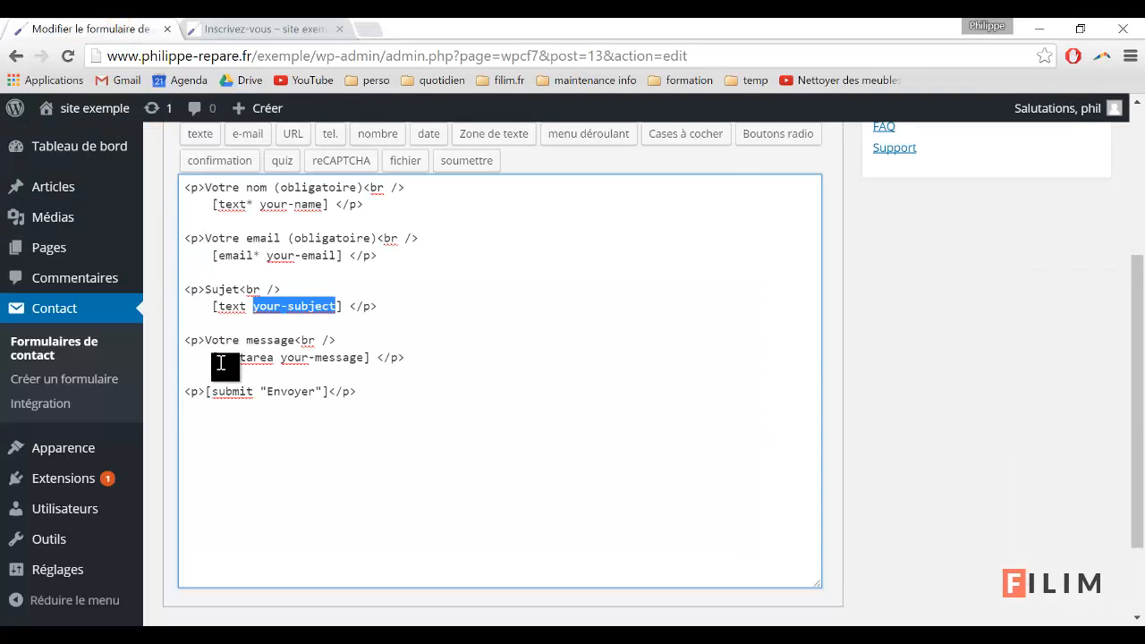
pyautogui.moveTo(220, 359); pyautogui.dragTo(262, 359)
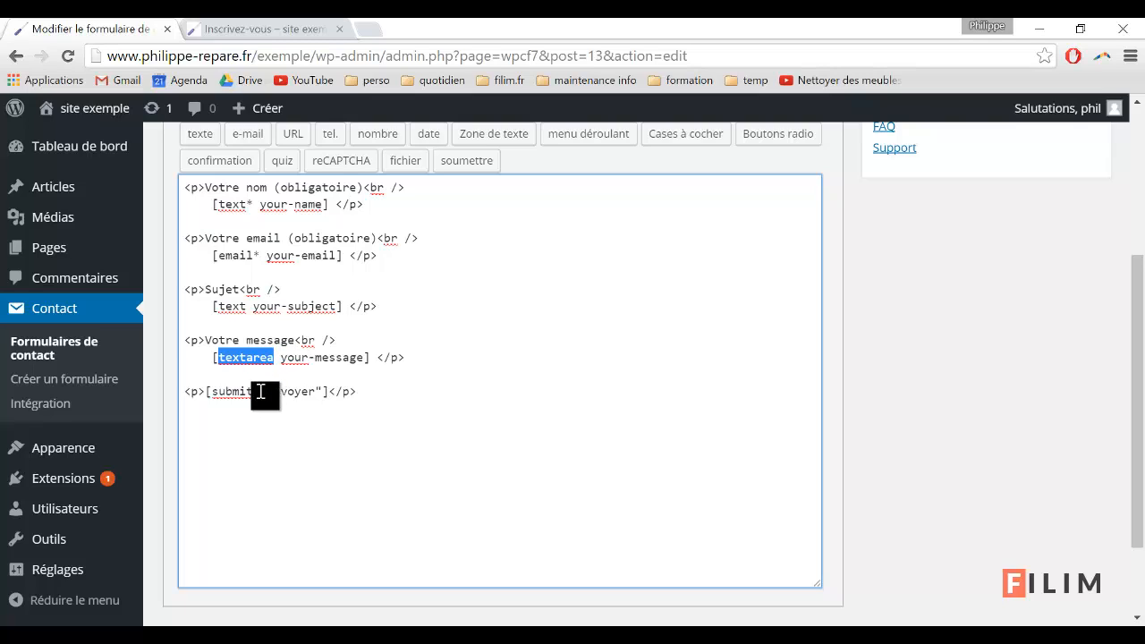
# Examine the submit tag and its "Envoyer" label in the form template
pyautogui.click(231, 392)
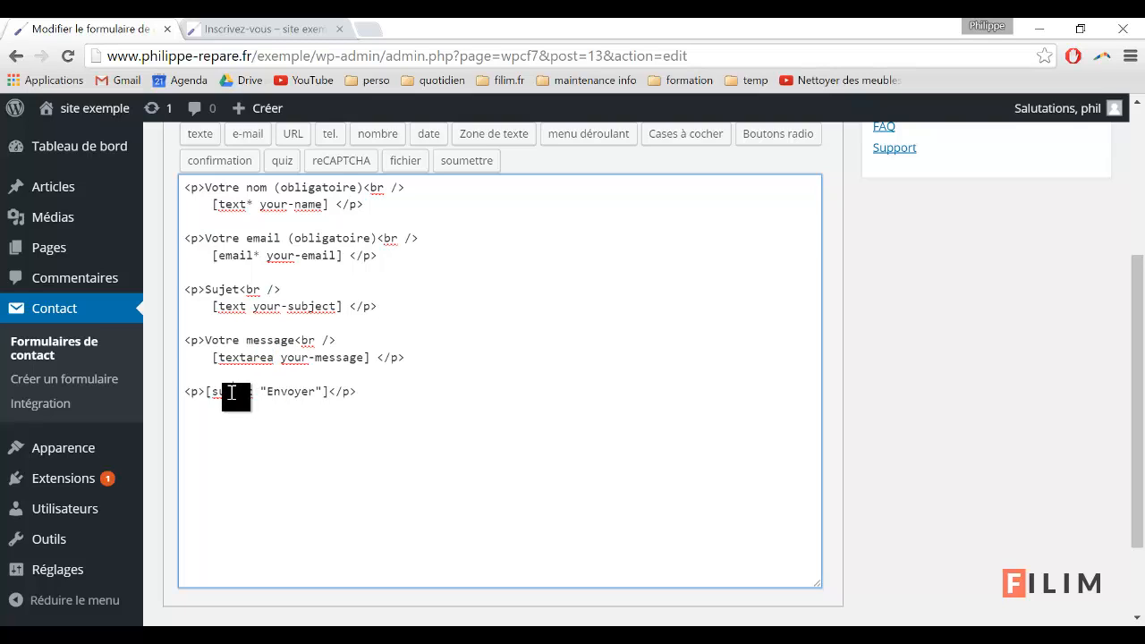
pyautogui.click(296, 392)
pyautogui.scroll(1, 291, 390)
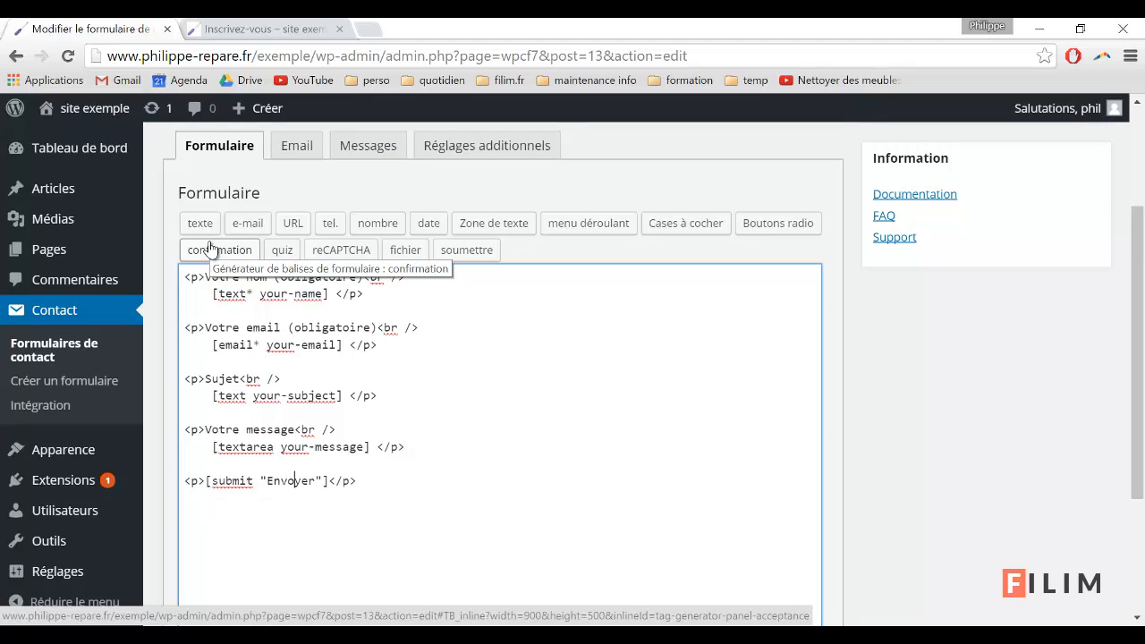
# On the published Inscrivez-vous page, fill in the name as "test1" and enter a test email address
pyautogui.hotkey('ctrl', 'Tab')
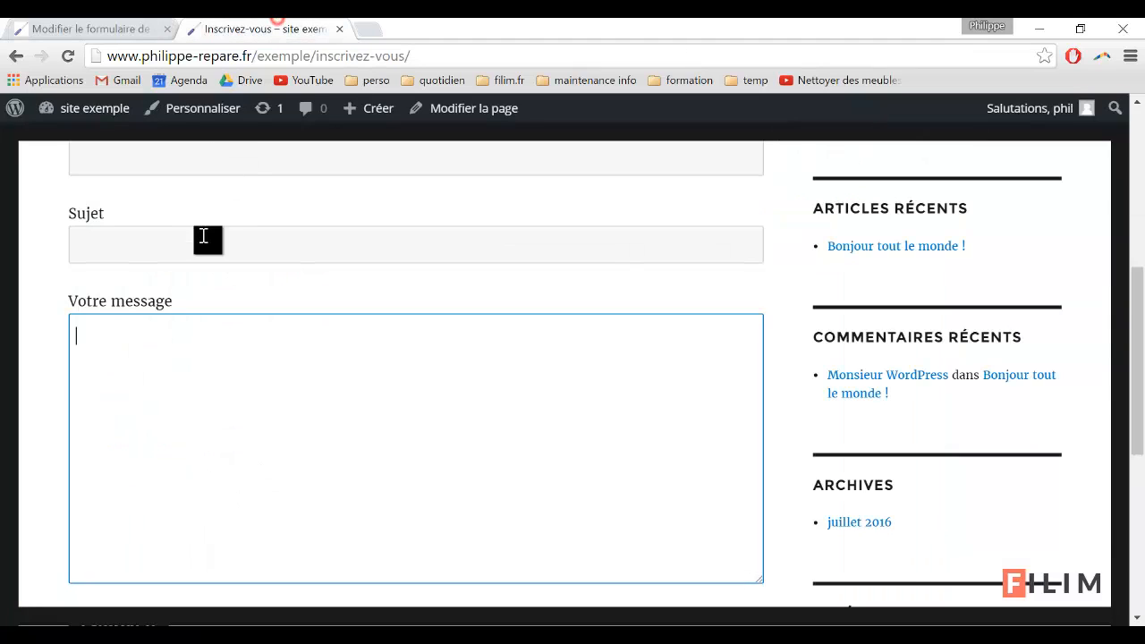
pyautogui.scroll(4, 207, 347)
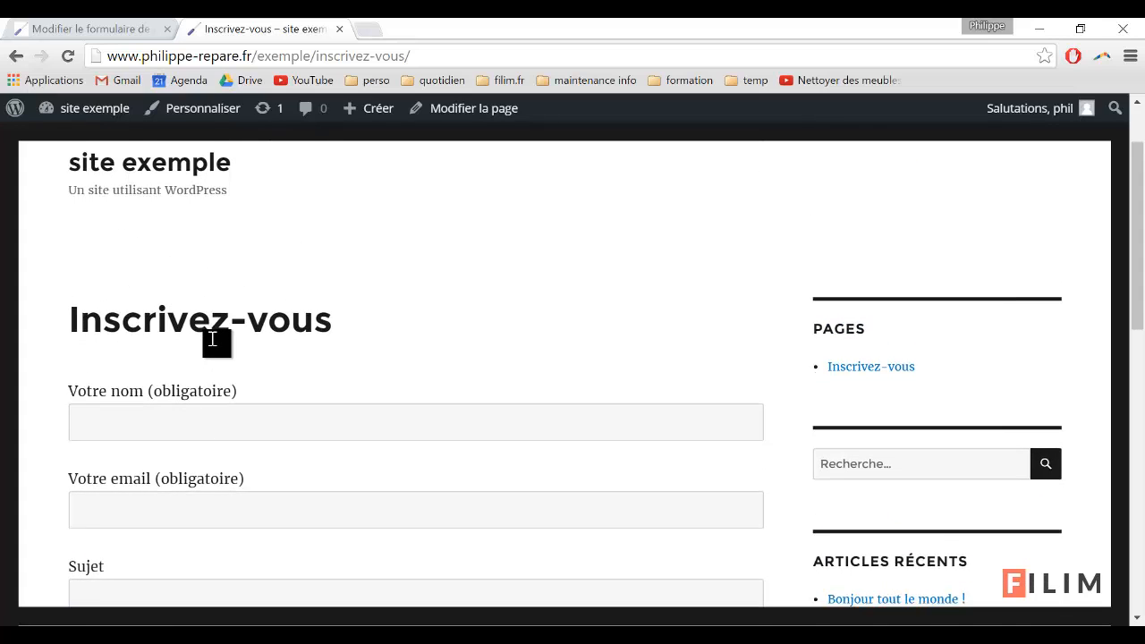
pyautogui.scroll(-1, 218, 340)
pyautogui.click(153, 338)
pyautogui.write('t')
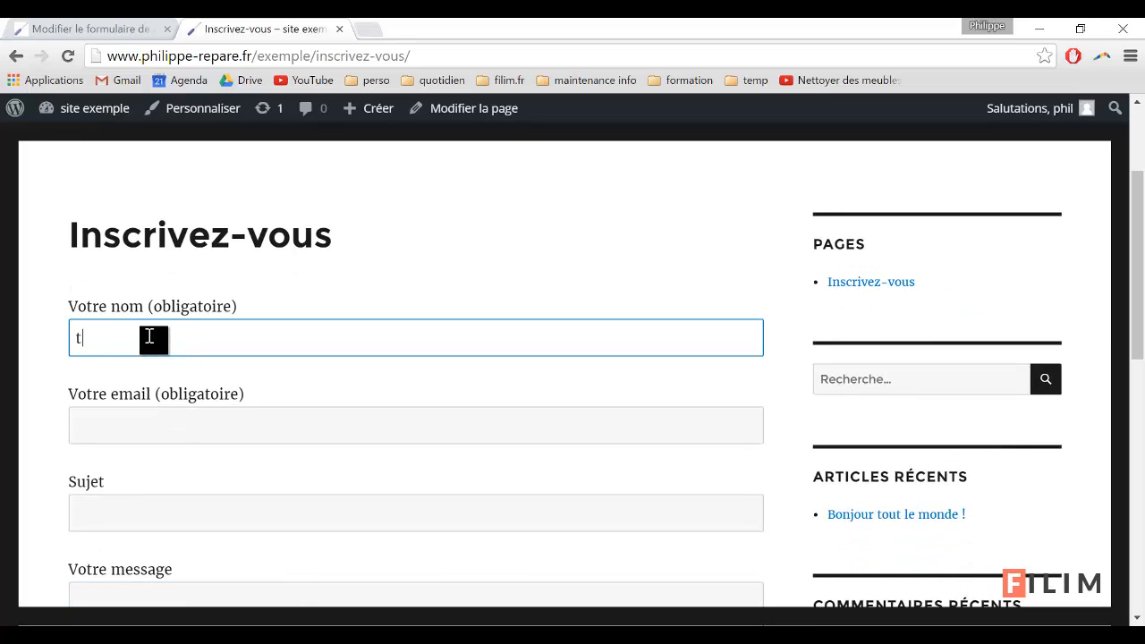
pyautogui.write('est1')
pyautogui.press('Tab')
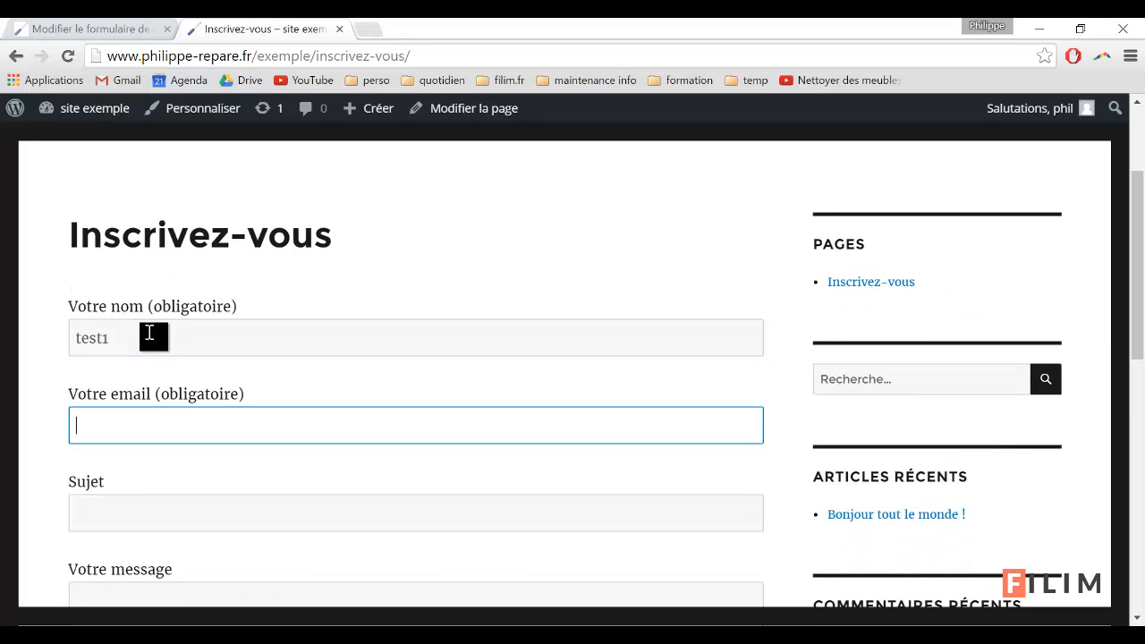
pyautogui.write('tes')
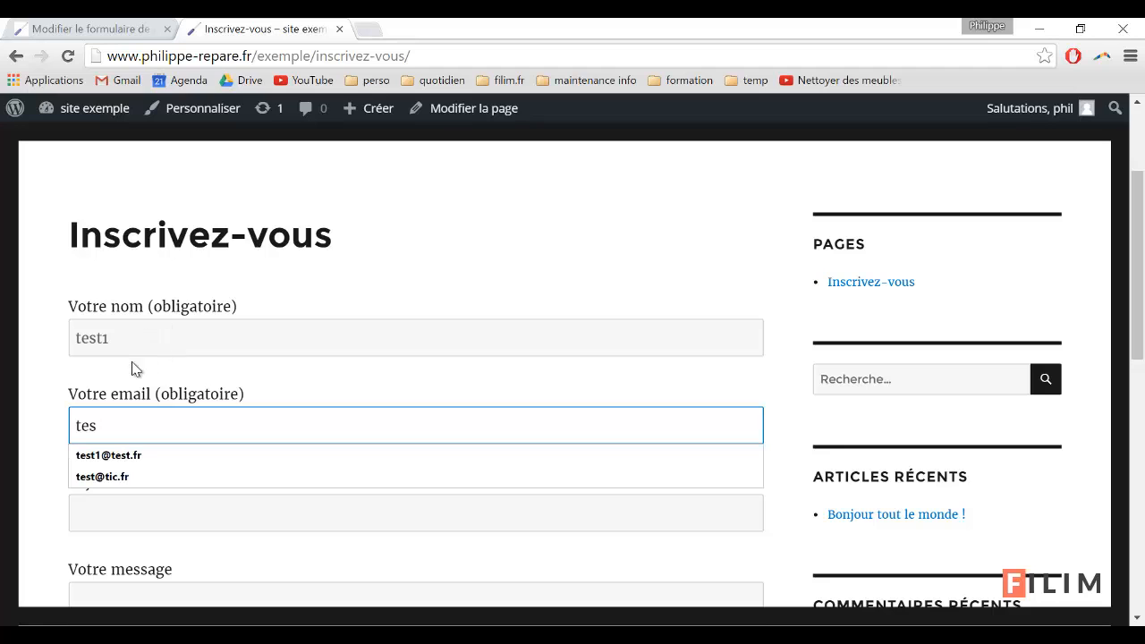
pyautogui.click(125, 455)
pyautogui.scroll(-1, 57, 461)
# Fill in the form's subject as "test1"
pyautogui.click(146, 420)
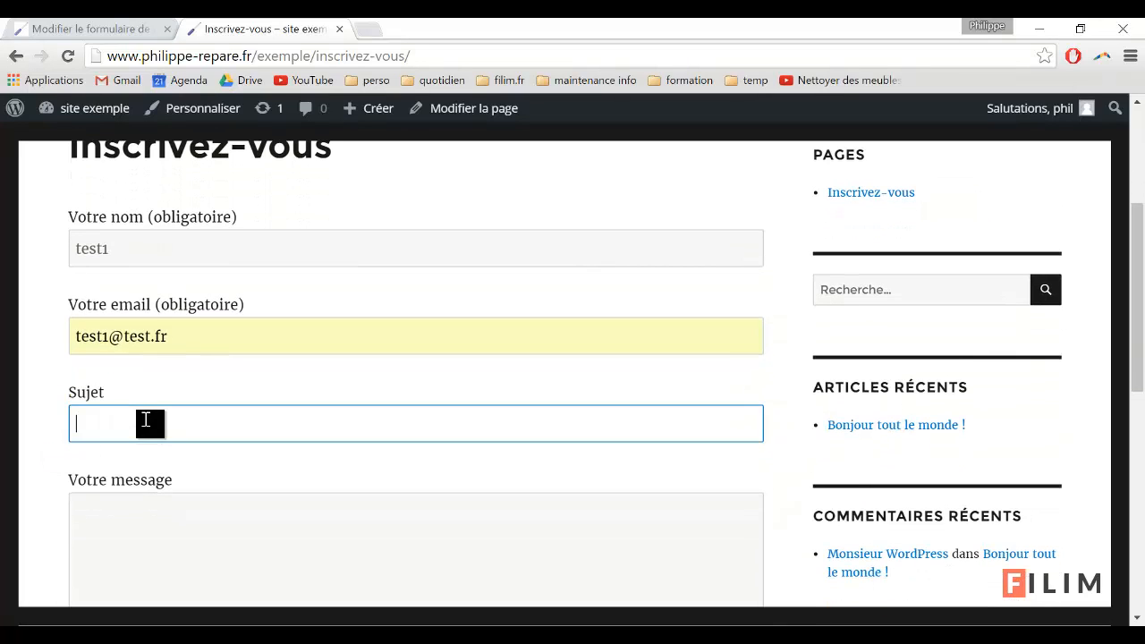
pyautogui.write('tes')
pyautogui.click(106, 457)
pyautogui.scroll(-2, 46, 462)
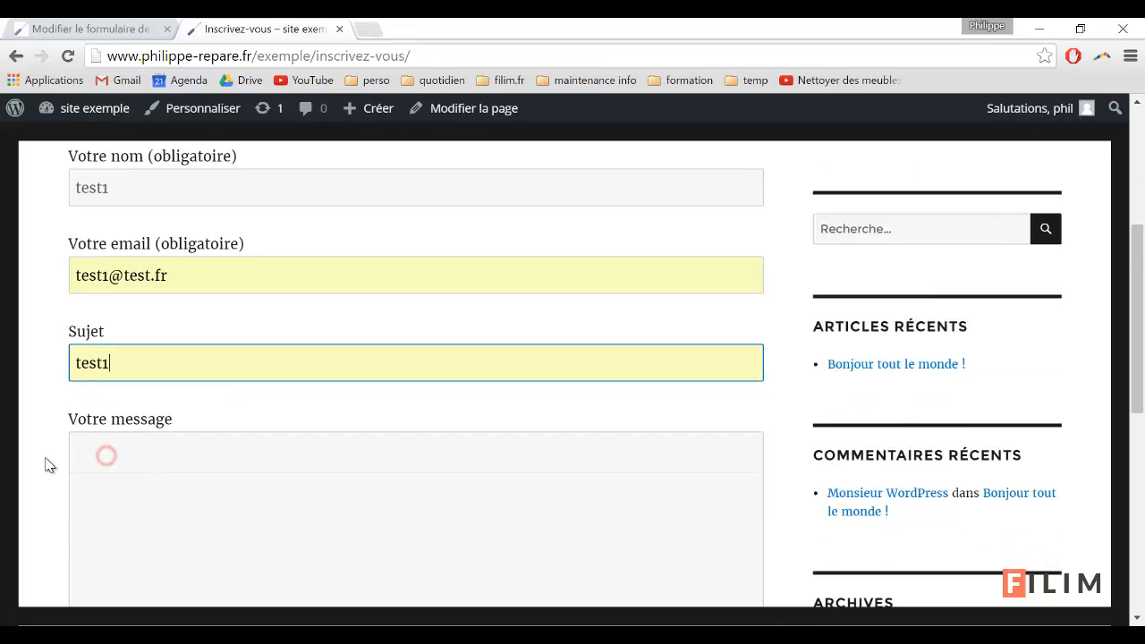
# Write "test1 message bla bla bla" as the message and send the form
pyautogui.click(187, 403)
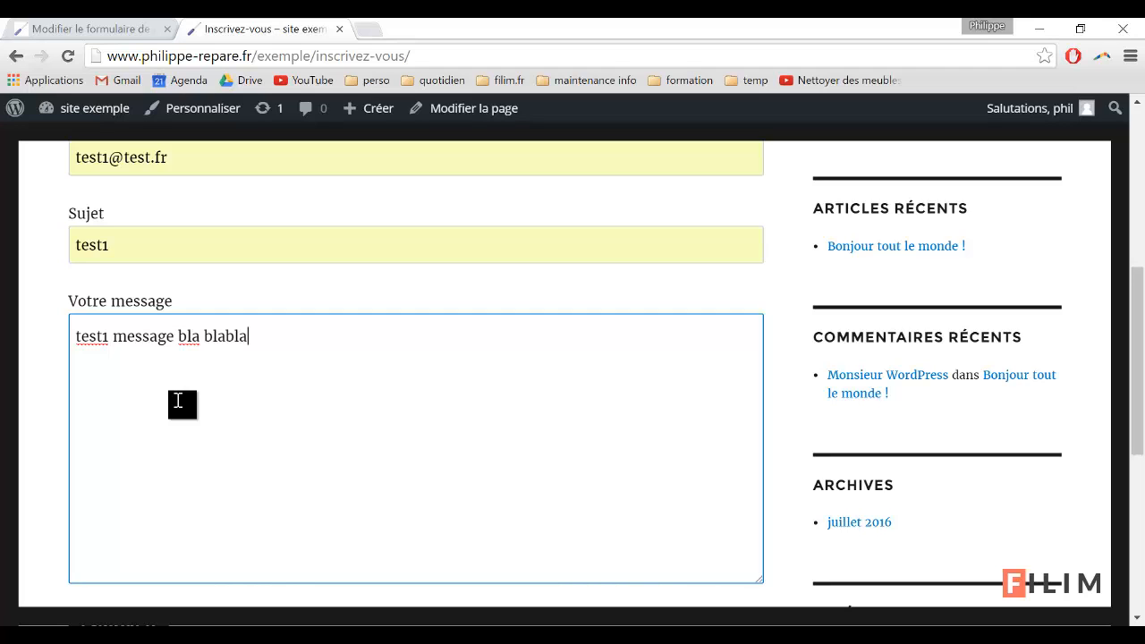
pyautogui.click(227, 338)
pyautogui.scroll(-2, 316, 394)
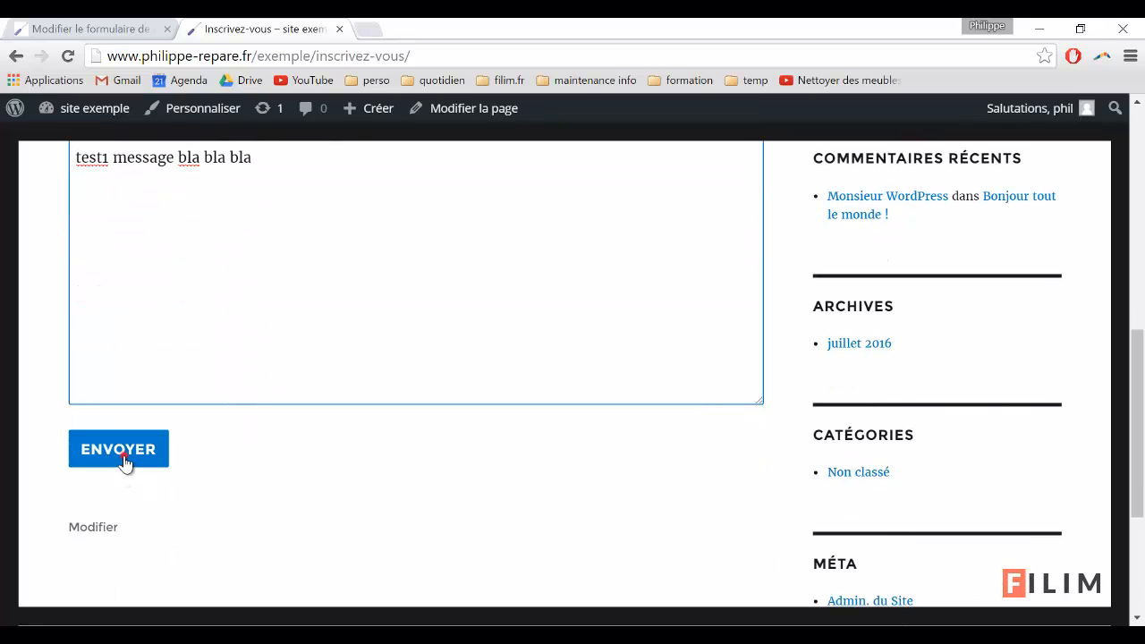
pyautogui.click(125, 461)
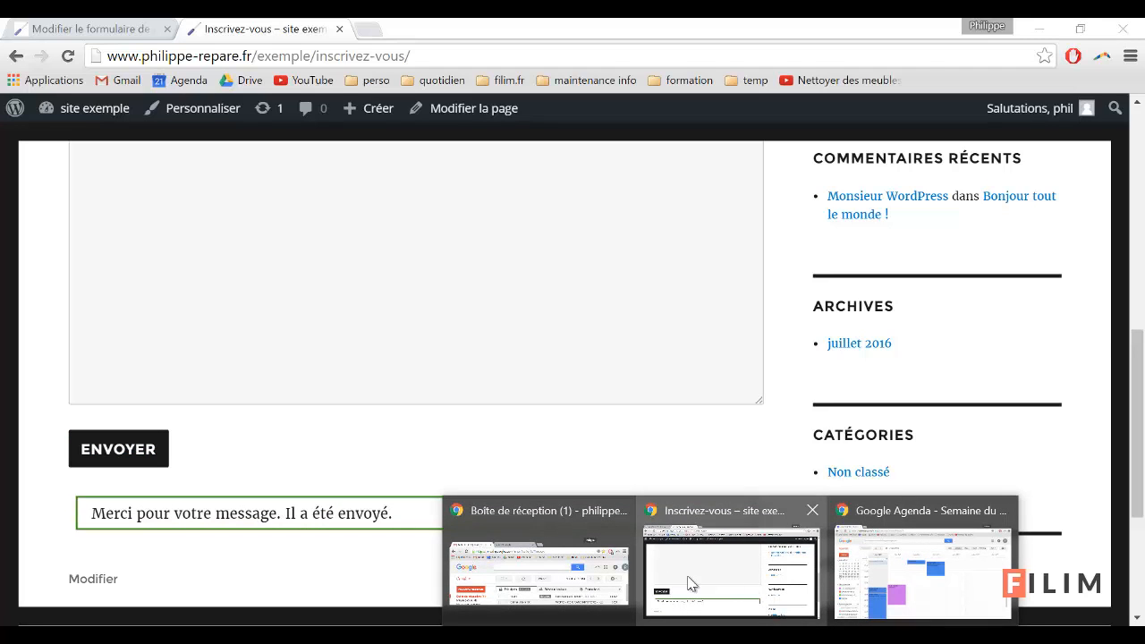
# Switch to the Gmail inbox and read the sender, subject and message body of the email sent by the form
pyautogui.click(548, 570)
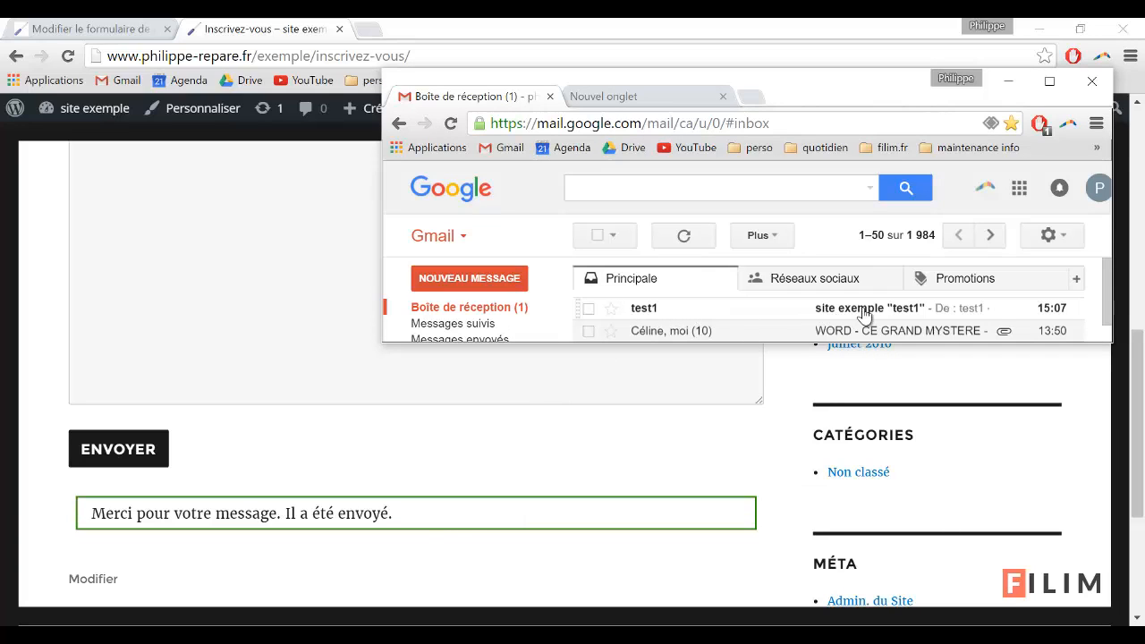
pyautogui.click(905, 310)
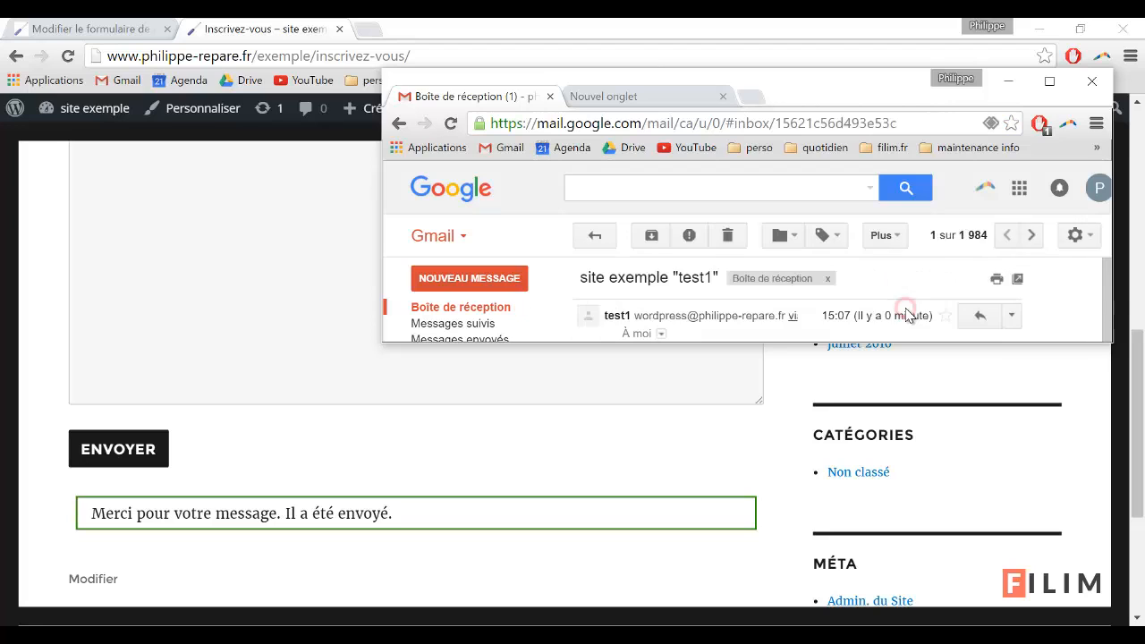
pyautogui.moveTo(773, 348); pyautogui.dragTo(741, 547)
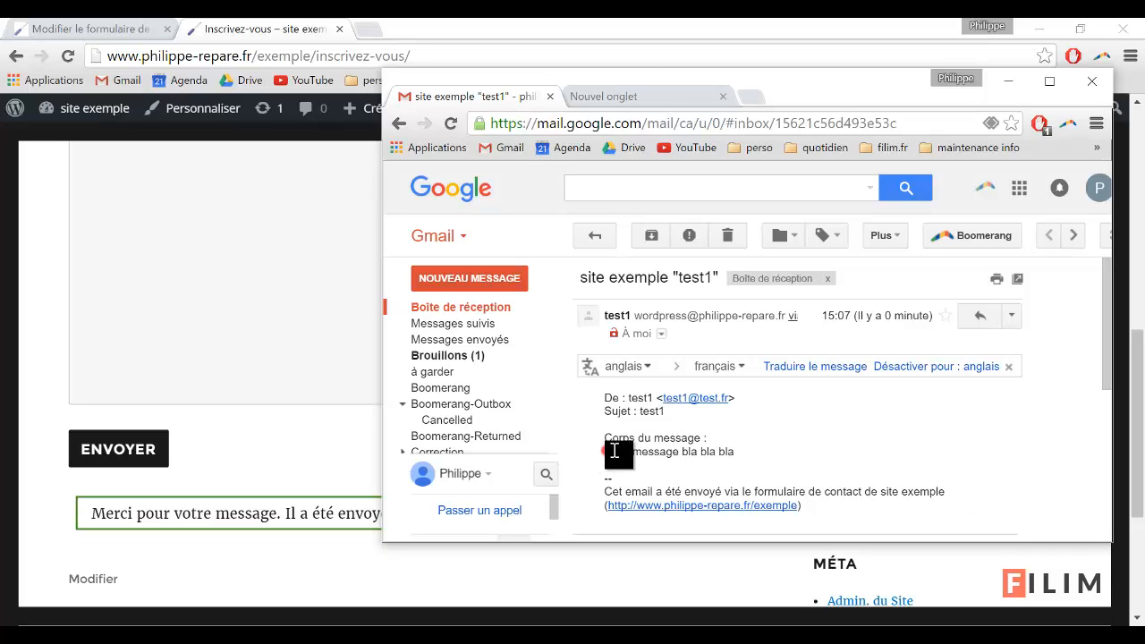
pyautogui.moveTo(607, 451); pyautogui.dragTo(739, 458)
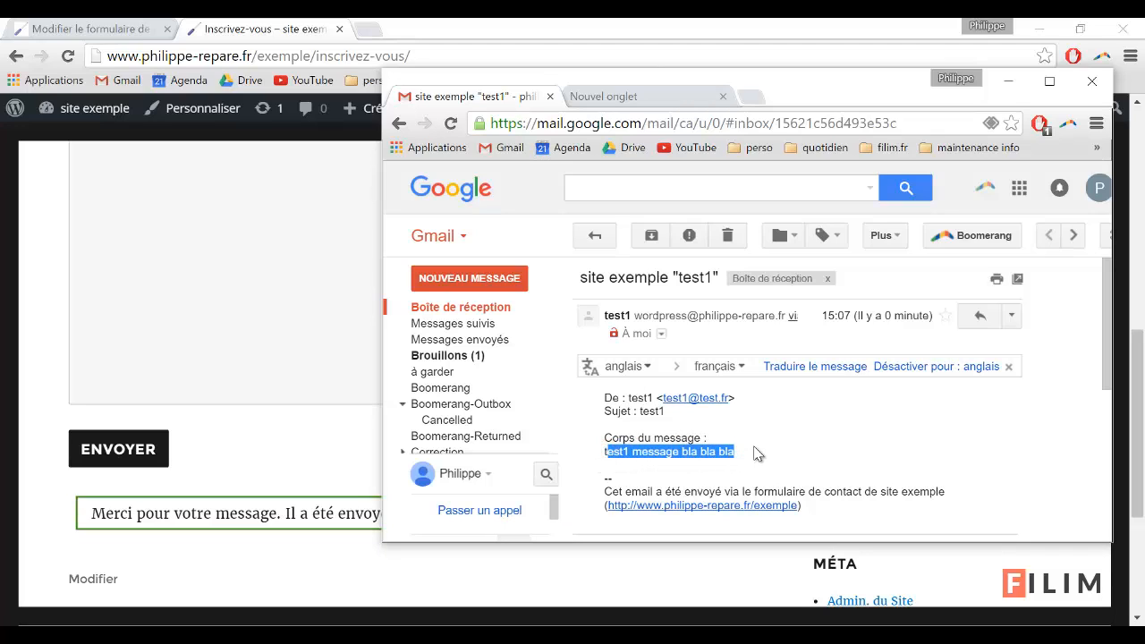
pyautogui.click(754, 446)
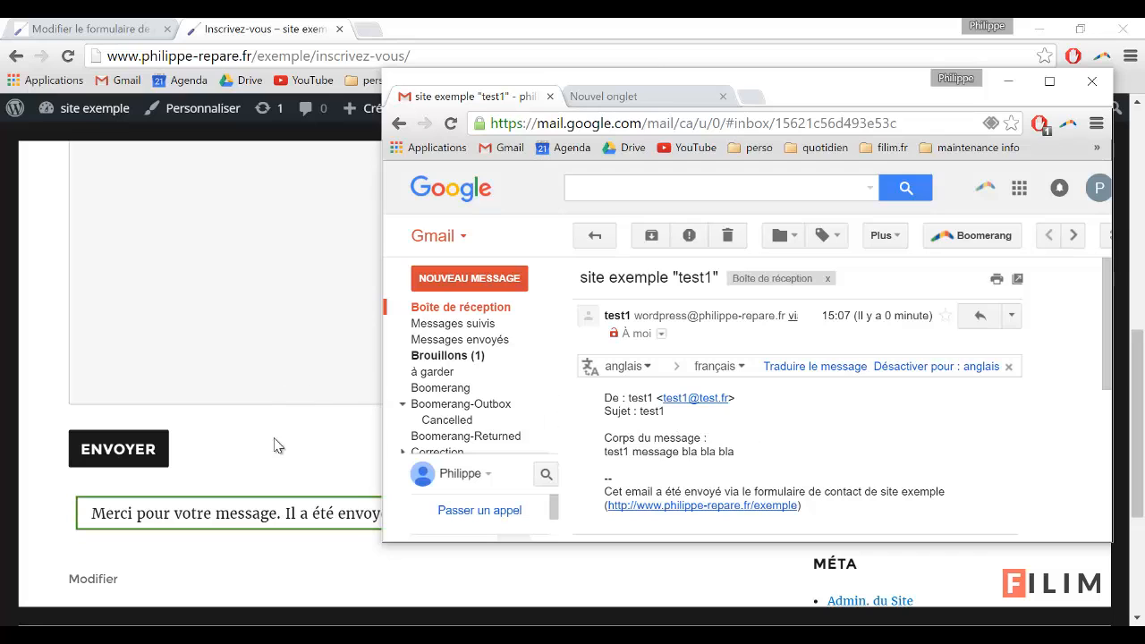
# Return to the form template and review its whole code, from the name field to the submit tag
pyautogui.click(101, 24)
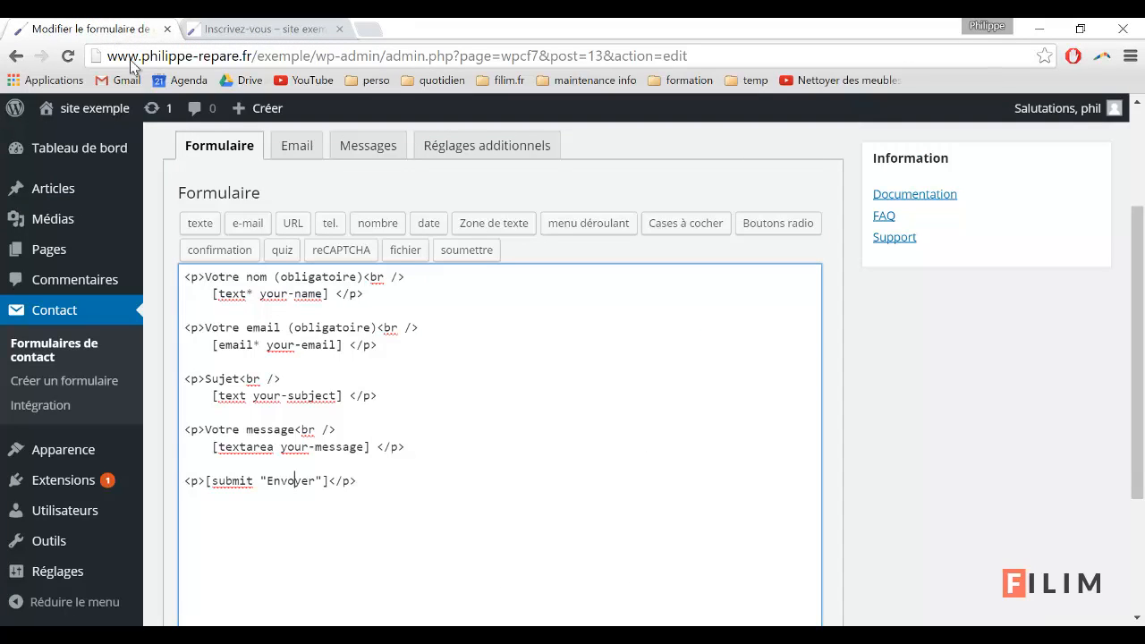
pyautogui.click(410, 426)
pyautogui.click(407, 379)
pyautogui.moveTo(370, 482); pyautogui.dragTo(233, 285)
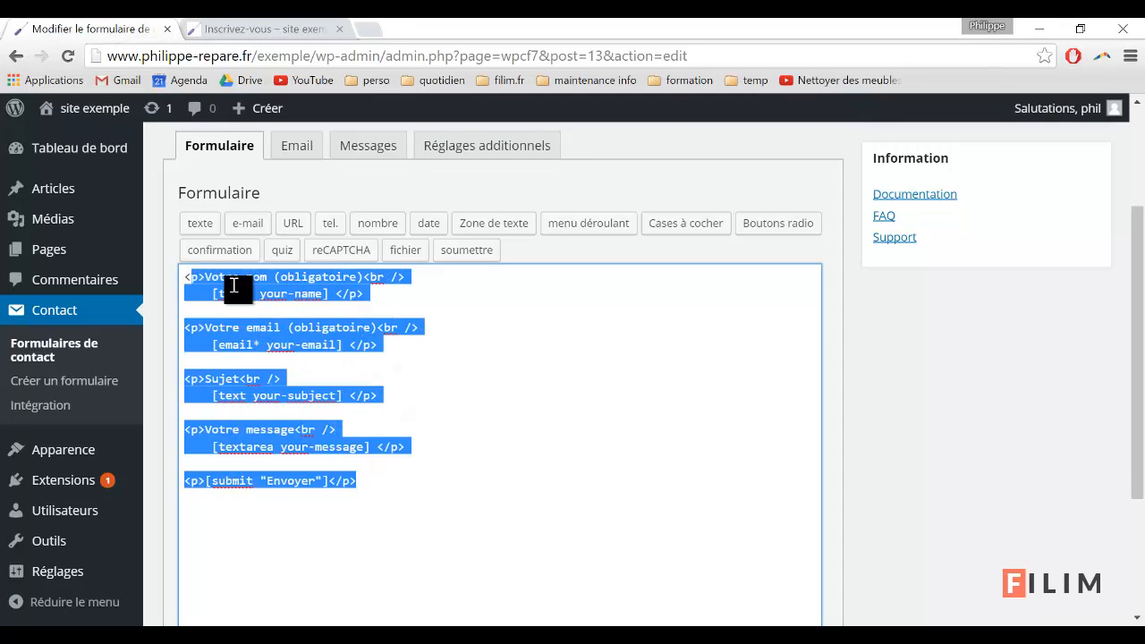
pyautogui.click(442, 310)
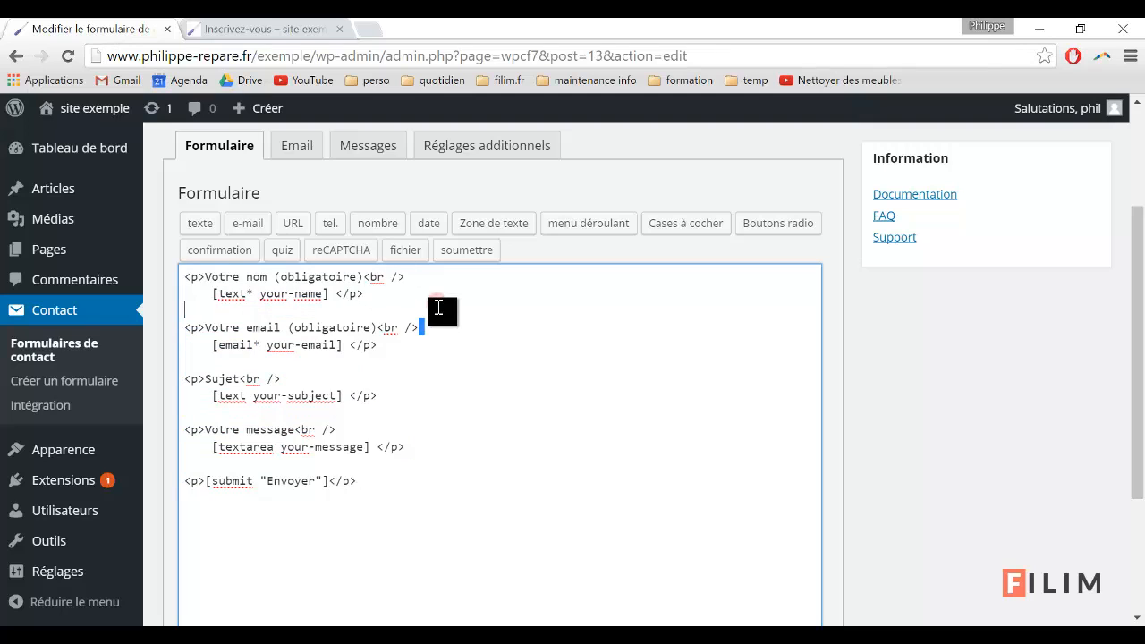
# Reload the published Inscrivez-vous page and look over its form fields
pyautogui.click(212, 24)
pyautogui.scroll(6, 346, 404)
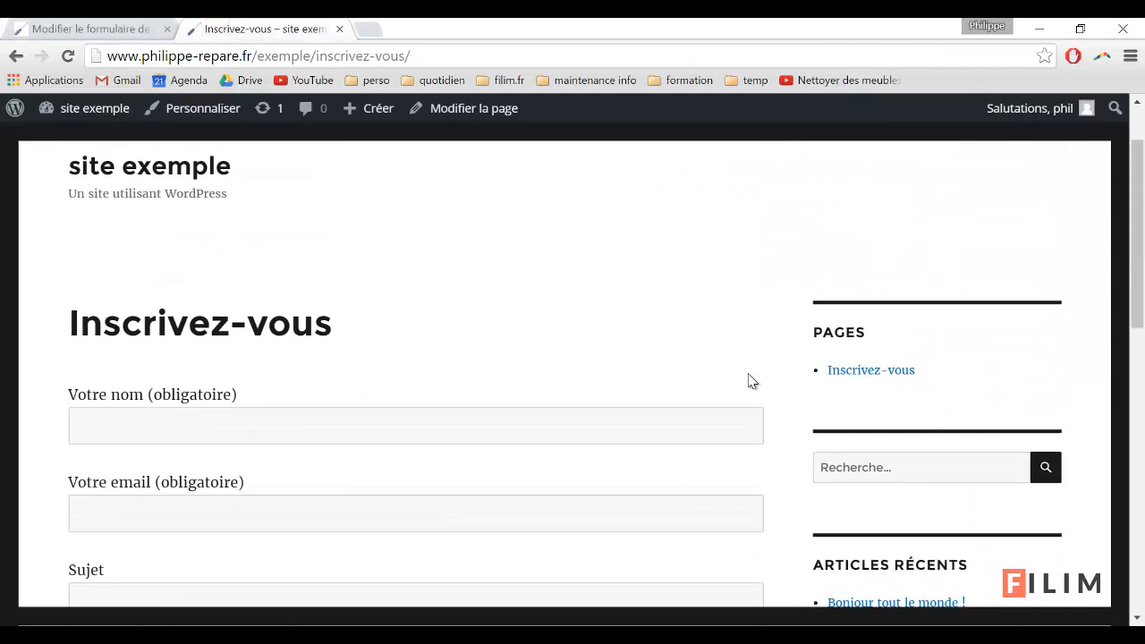
pyautogui.click(863, 371)
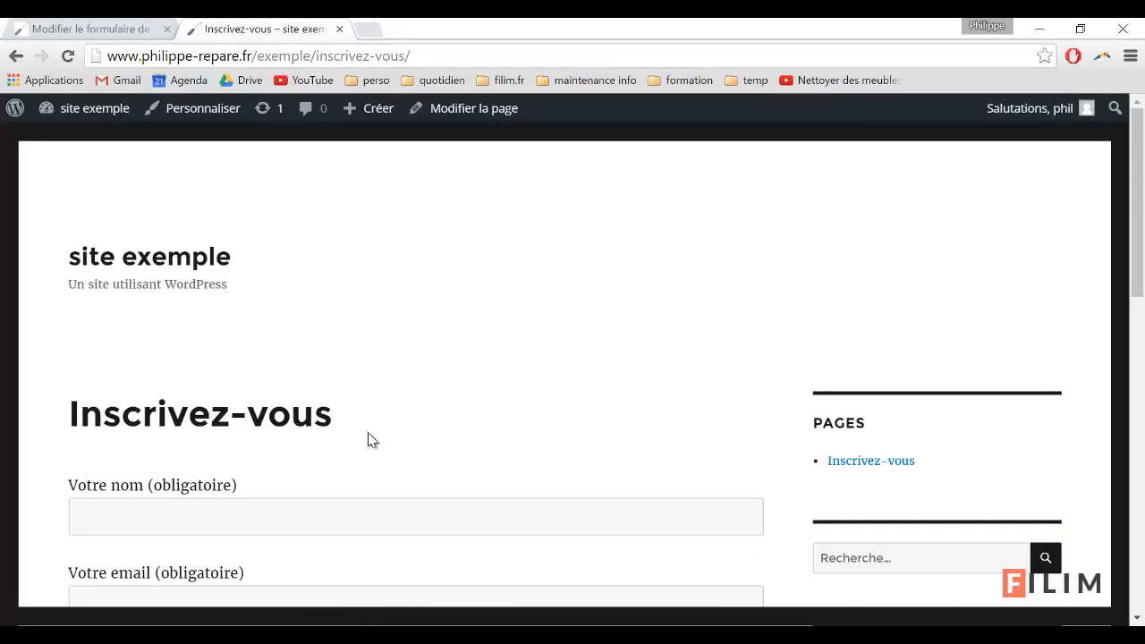
pyautogui.scroll(-3, 372, 440)
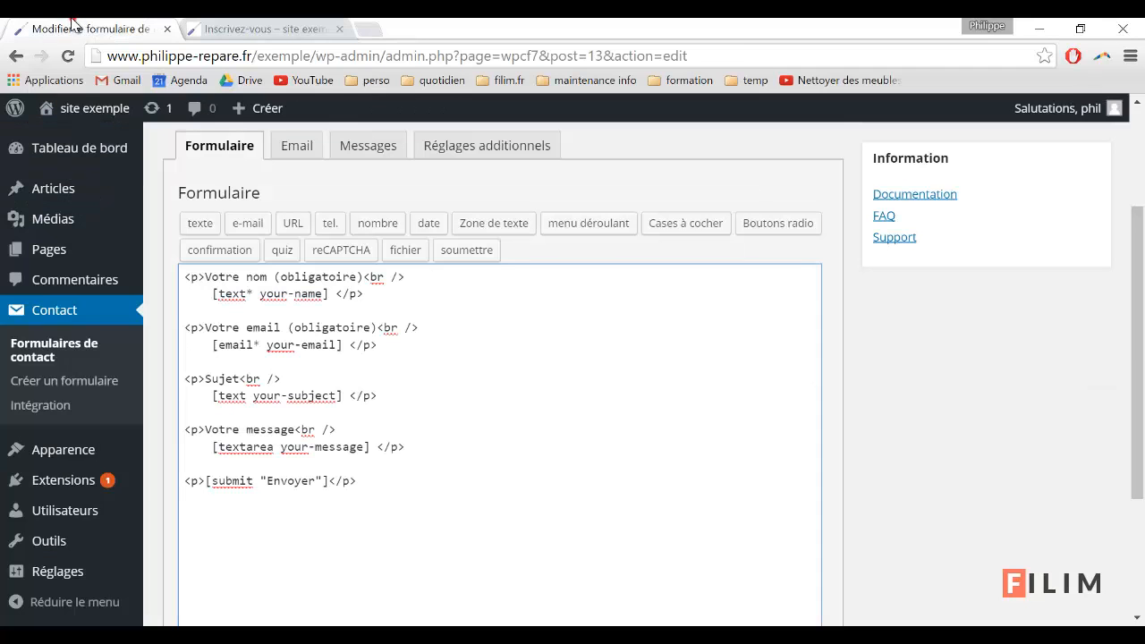
# Insert four blank lines above the name field at the start of the form template
pyautogui.click(79, 36)
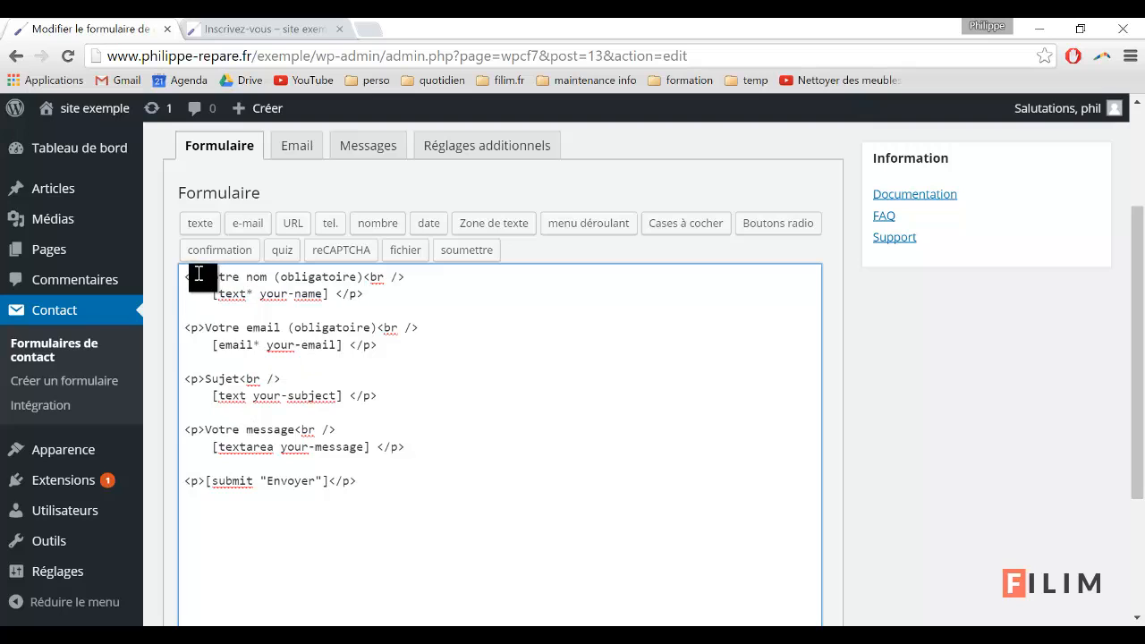
pyautogui.scroll(1, 227, 246)
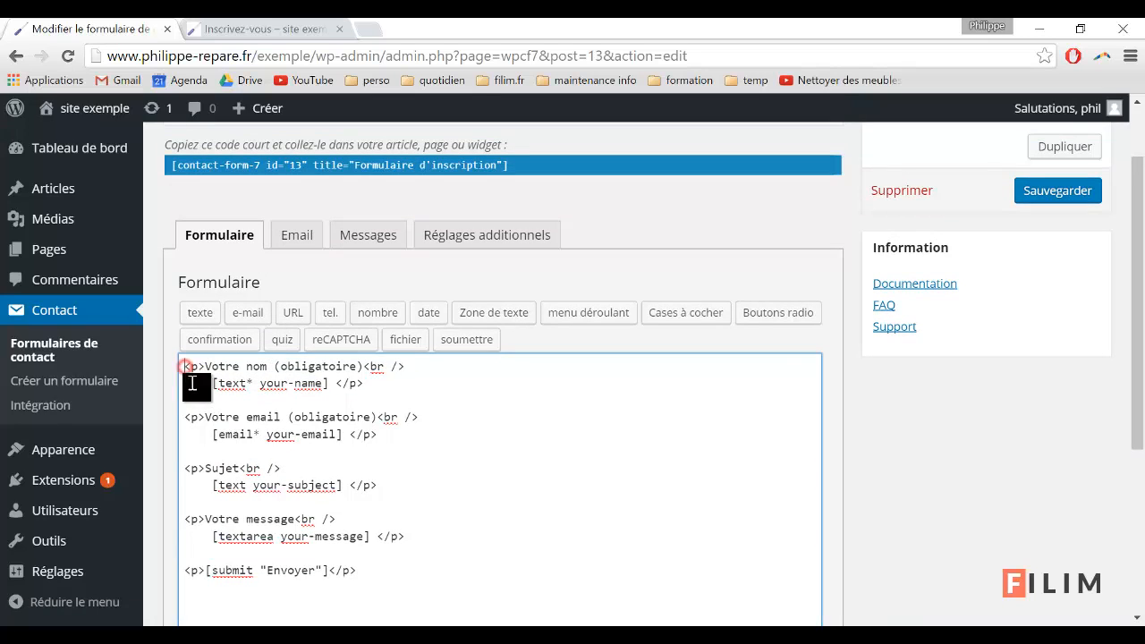
pyautogui.press('Return')
pyautogui.press('Return')
pyautogui.press('Return')
pyautogui.press('Return')
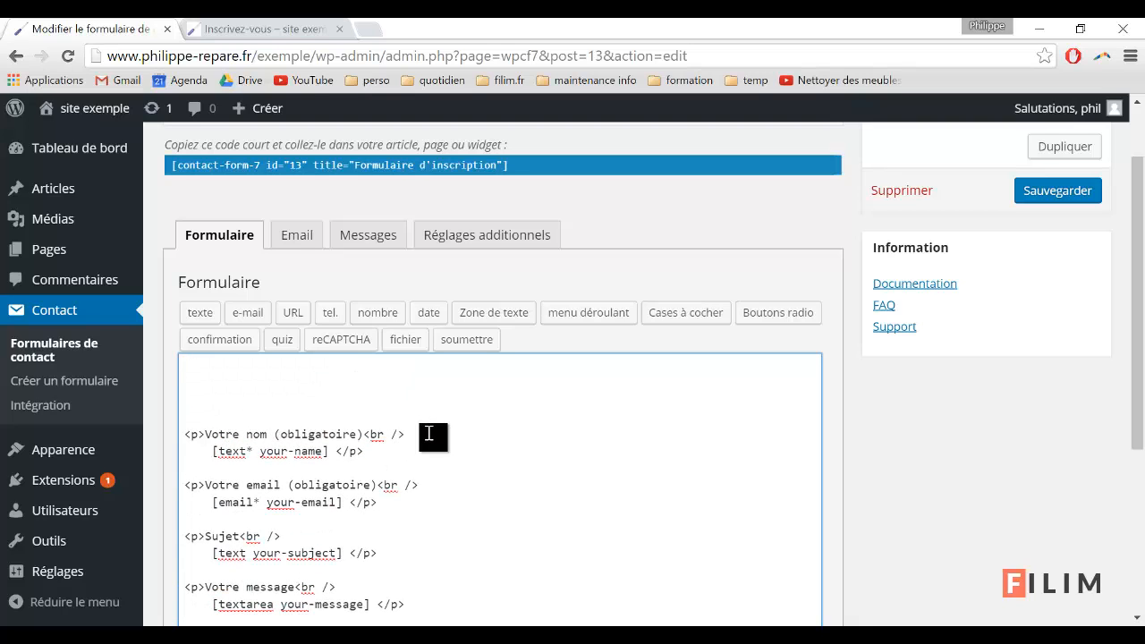
# Copy the "<p>Votre nom (obligatoire)<br />" line and paste it on the first line of the template
pyautogui.moveTo(409, 435); pyautogui.dragTo(154, 440)
pyautogui.hotkey('ctrl', 'c')
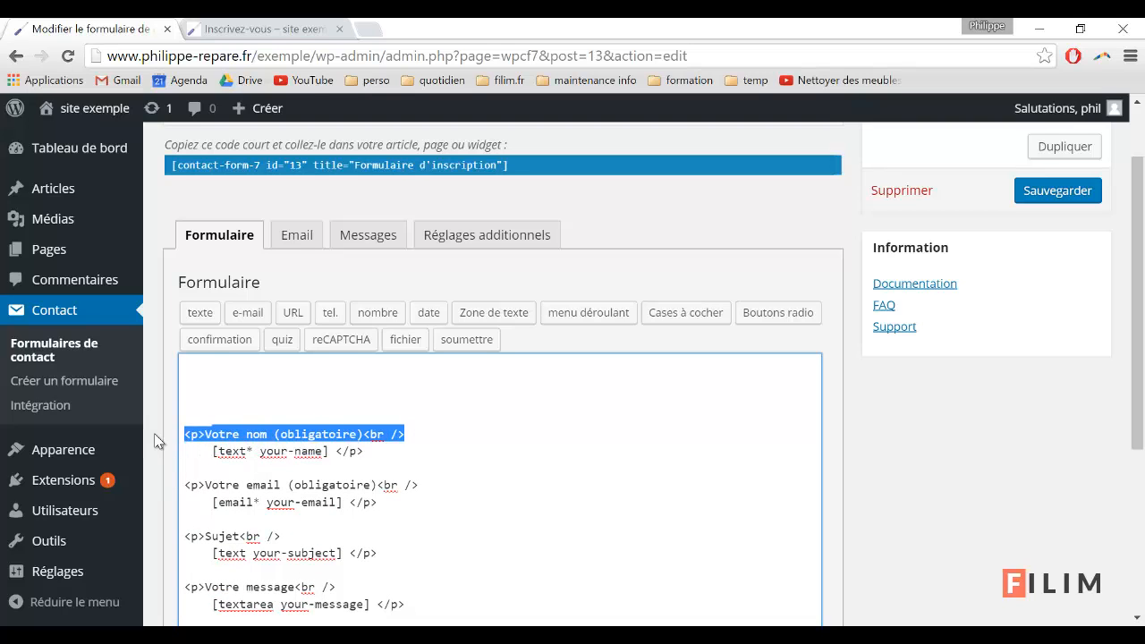
pyautogui.rightClick(219, 436)
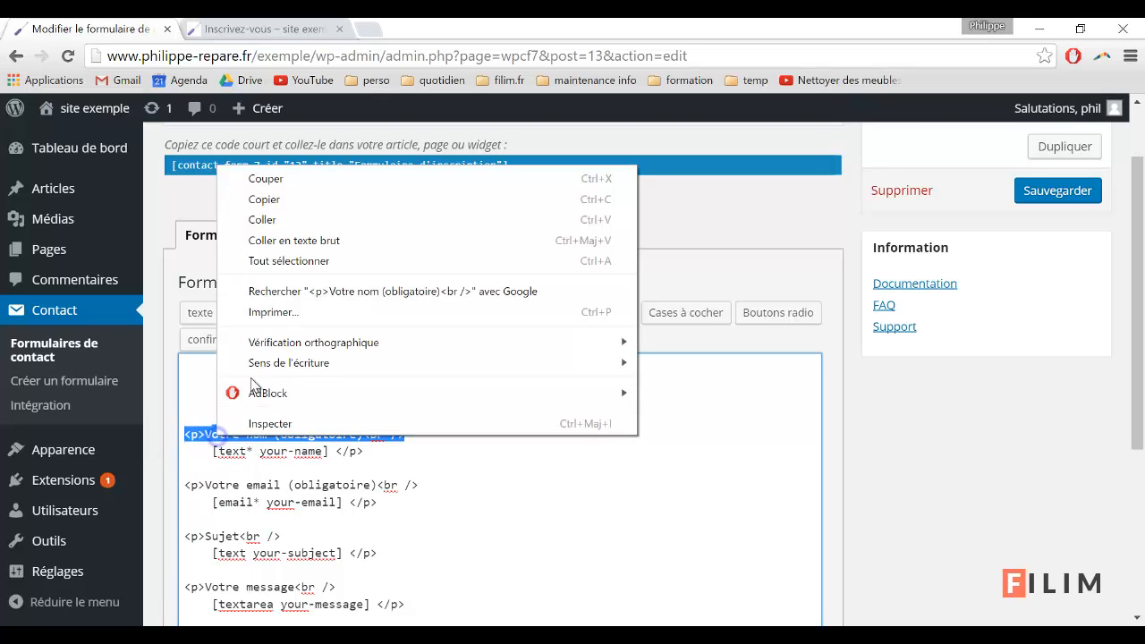
pyautogui.click(255, 199)
pyautogui.rightClick(213, 367)
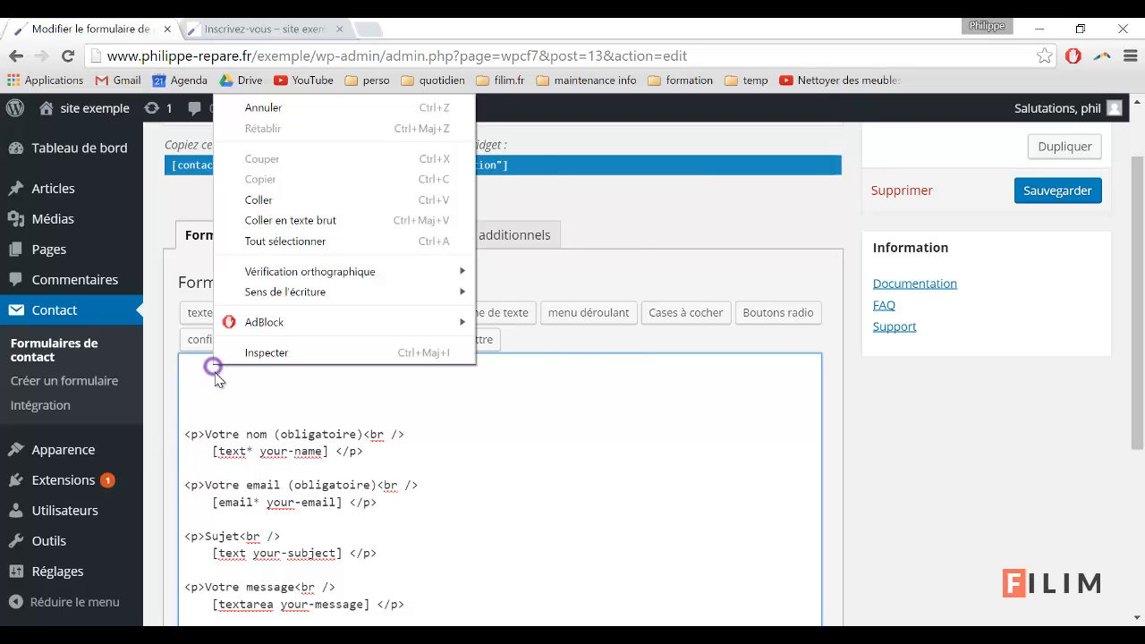
pyautogui.click(273, 199)
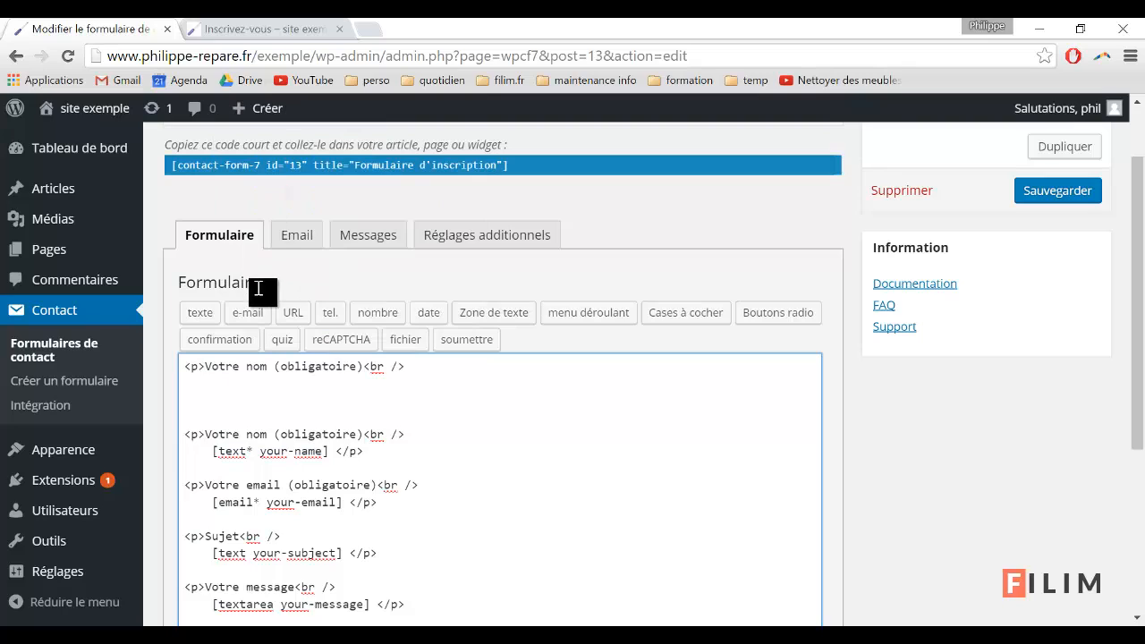
# Change the label on the template's first line to "Votre civilité (obligatoire)"
pyautogui.doubleClick(253, 366)
pyautogui.write('Localité')
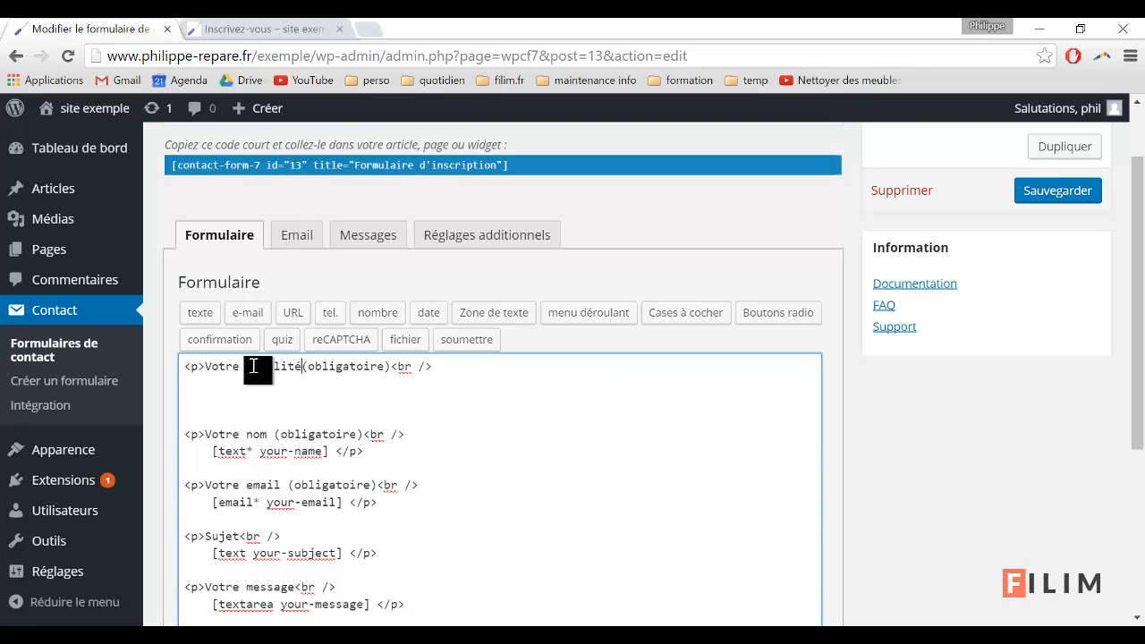
pyautogui.click(465, 368)
# Start a drop-down menu tag on the line below the civilité label, make it required and name it civilite
pyautogui.click(303, 385)
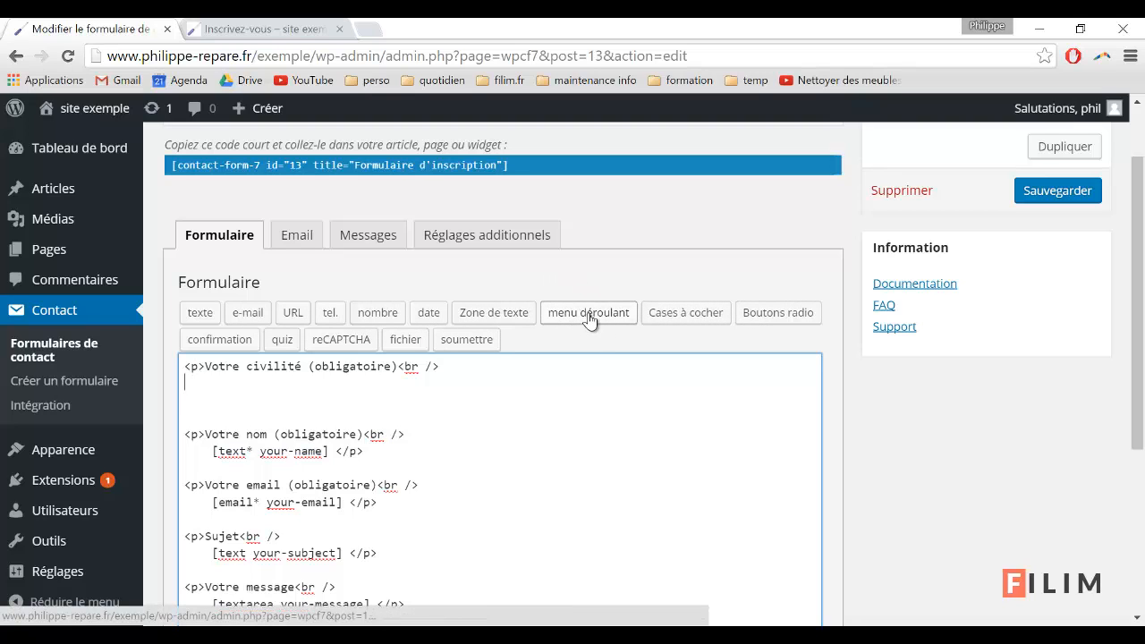
pyautogui.click(199, 381)
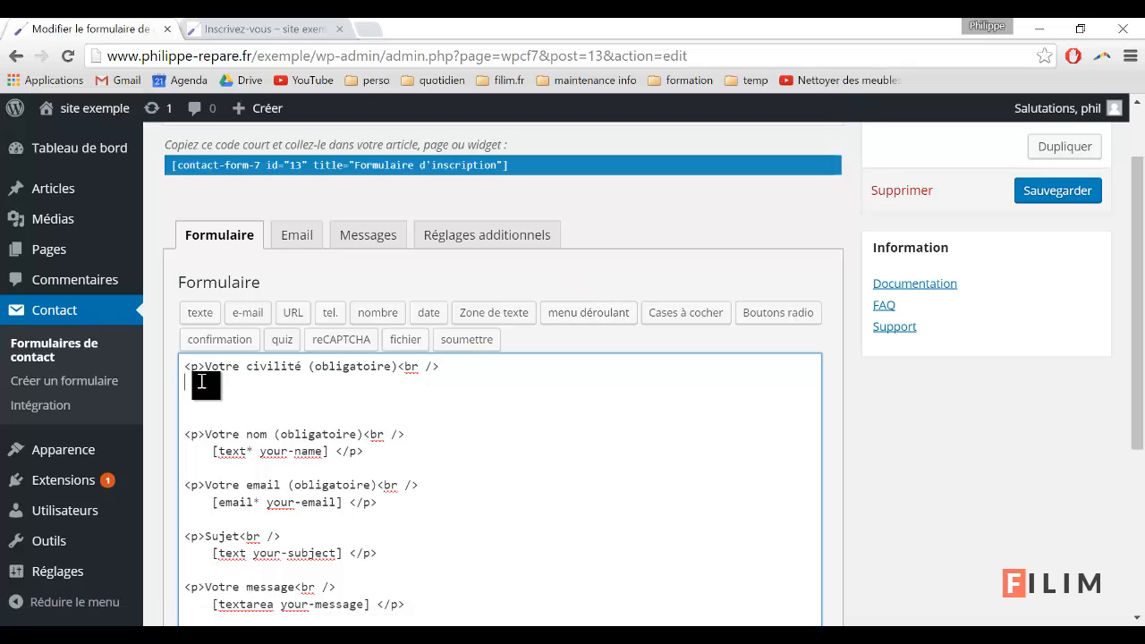
pyautogui.click(588, 318)
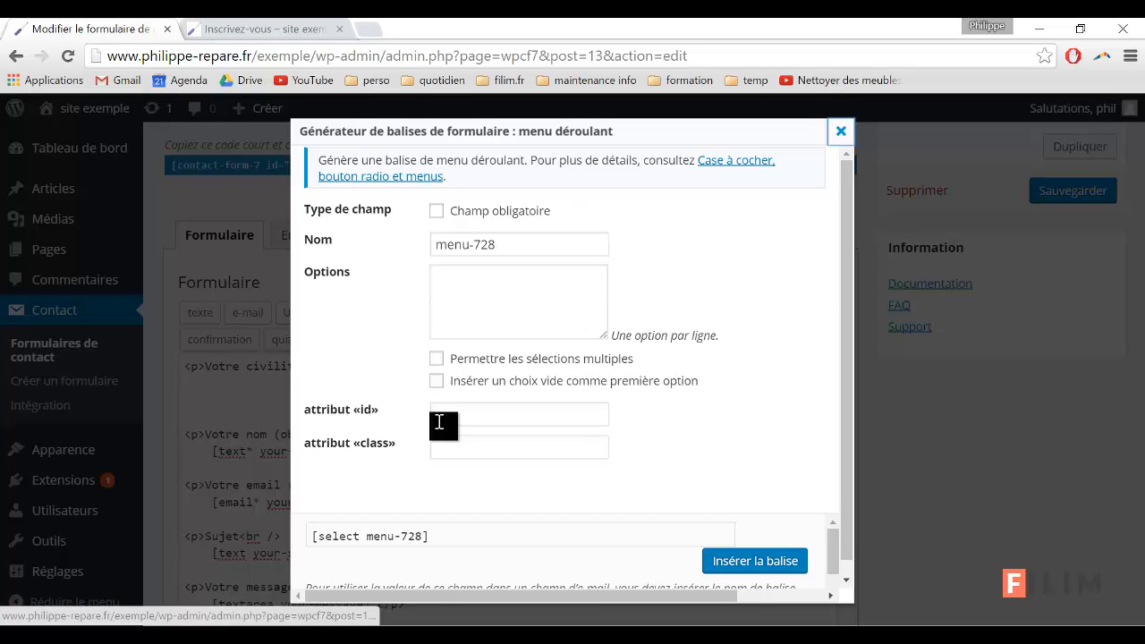
pyautogui.click(436, 211)
pyautogui.tripleClick(520, 243)
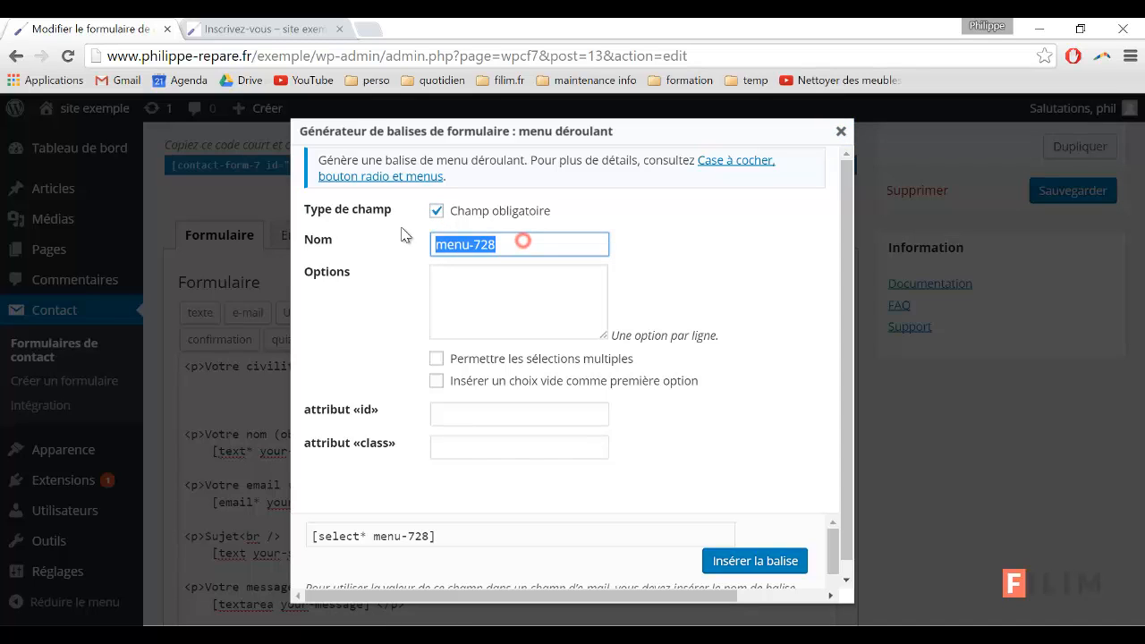
pyautogui.write('Ci')
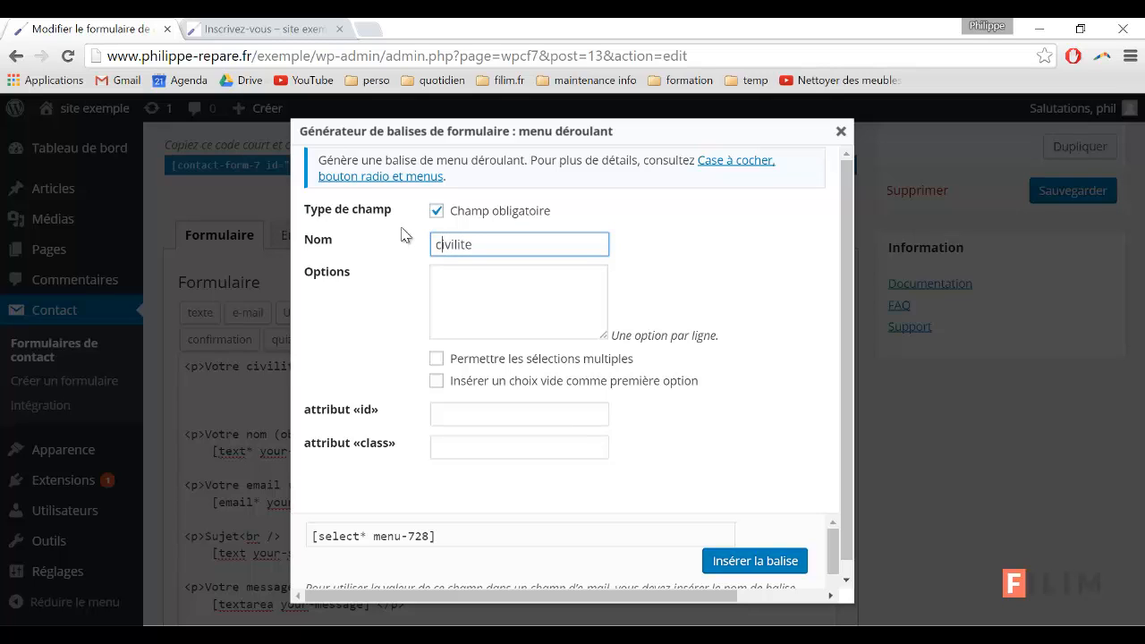
pyautogui.moveTo(481, 248); pyautogui.dragTo(409, 247)
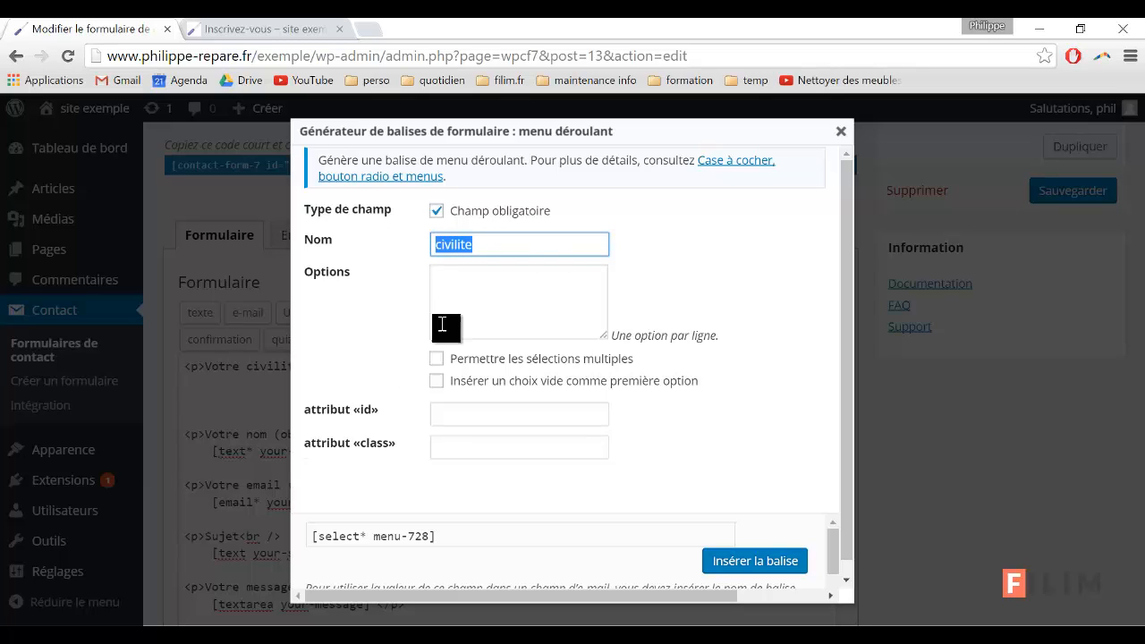
# Give the drop-down the options Homme and Femme with a blank first choice, and insert its tag into the template
pyautogui.click(465, 295)
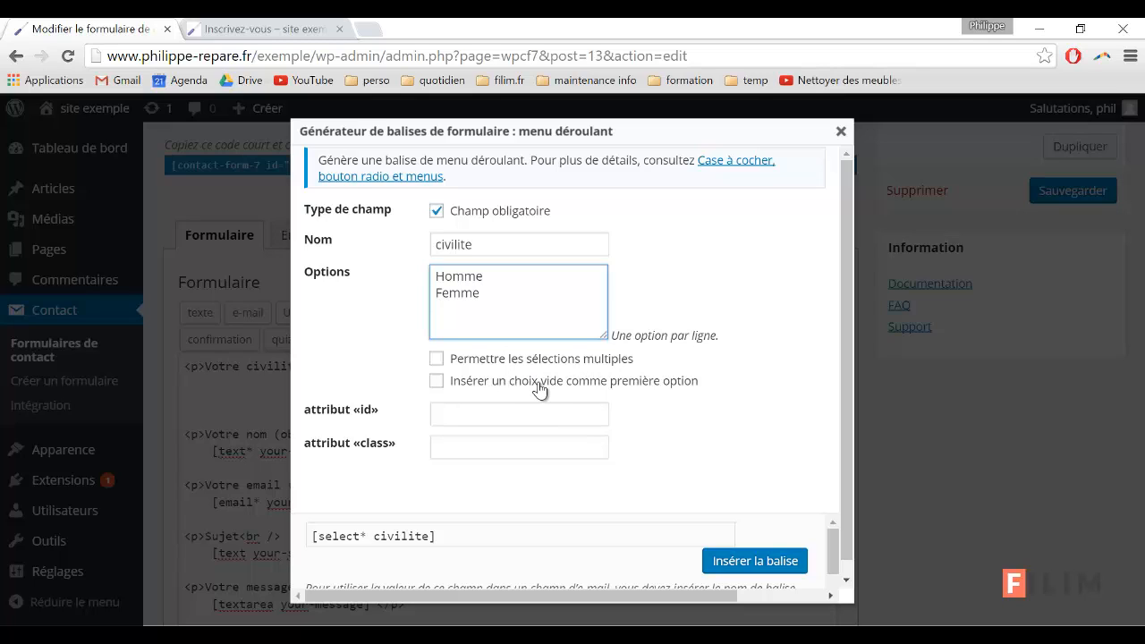
pyautogui.click(436, 382)
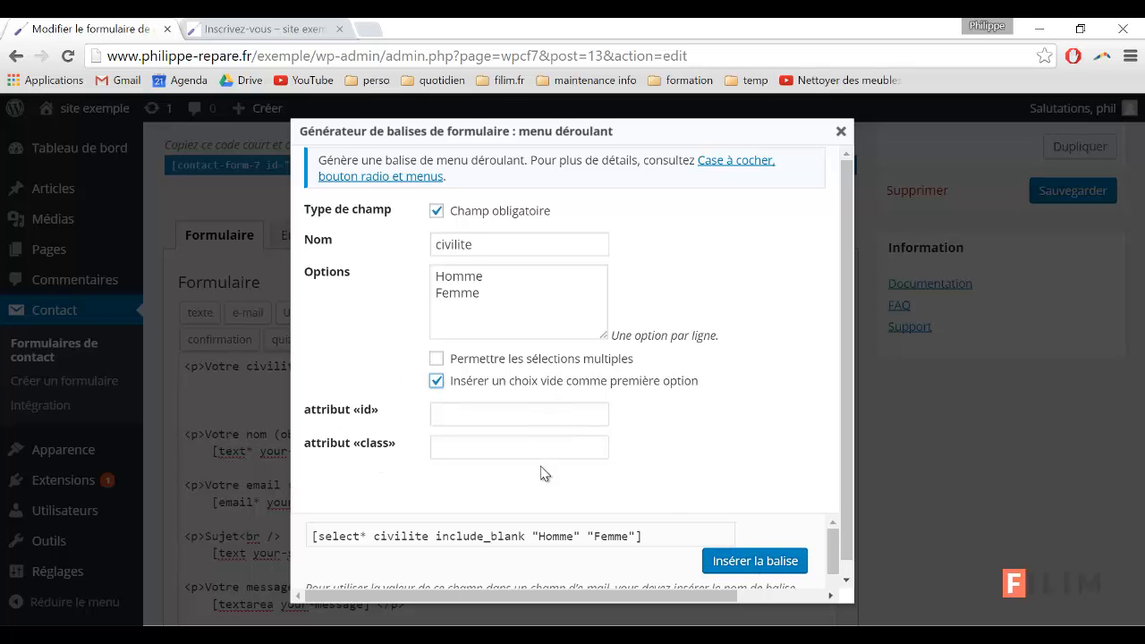
pyautogui.click(747, 561)
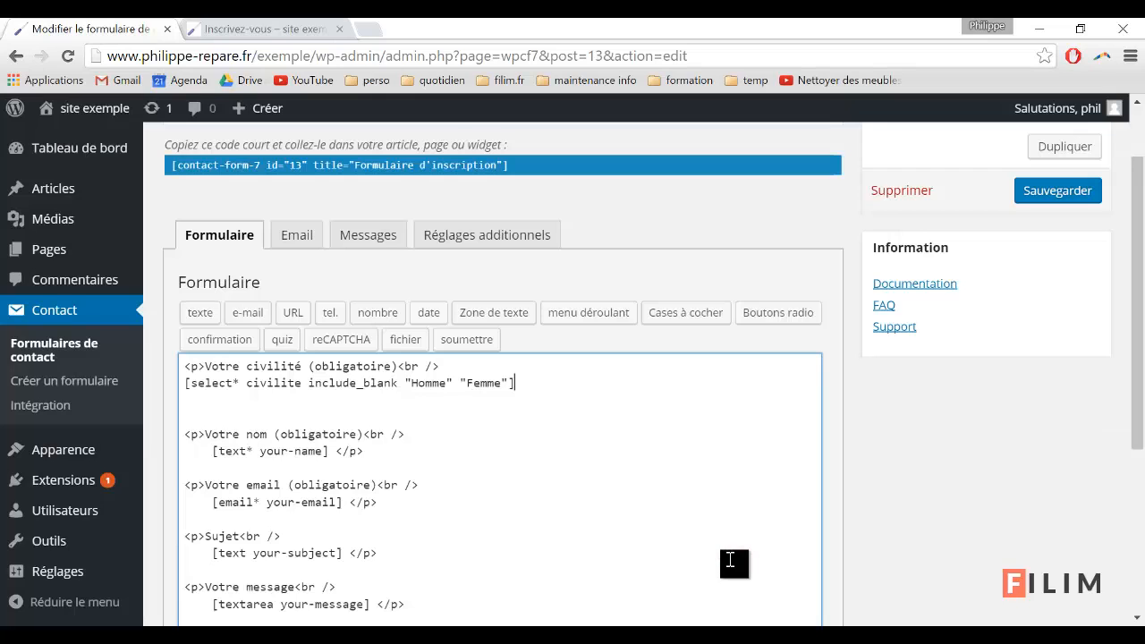
# Compare the new civilité label and select tag with the structure of the name field's code
pyautogui.moveTo(532, 391); pyautogui.dragTo(182, 385)
pyautogui.click(514, 409)
pyautogui.click(185, 434)
pyautogui.moveTo(206, 435); pyautogui.dragTo(403, 439)
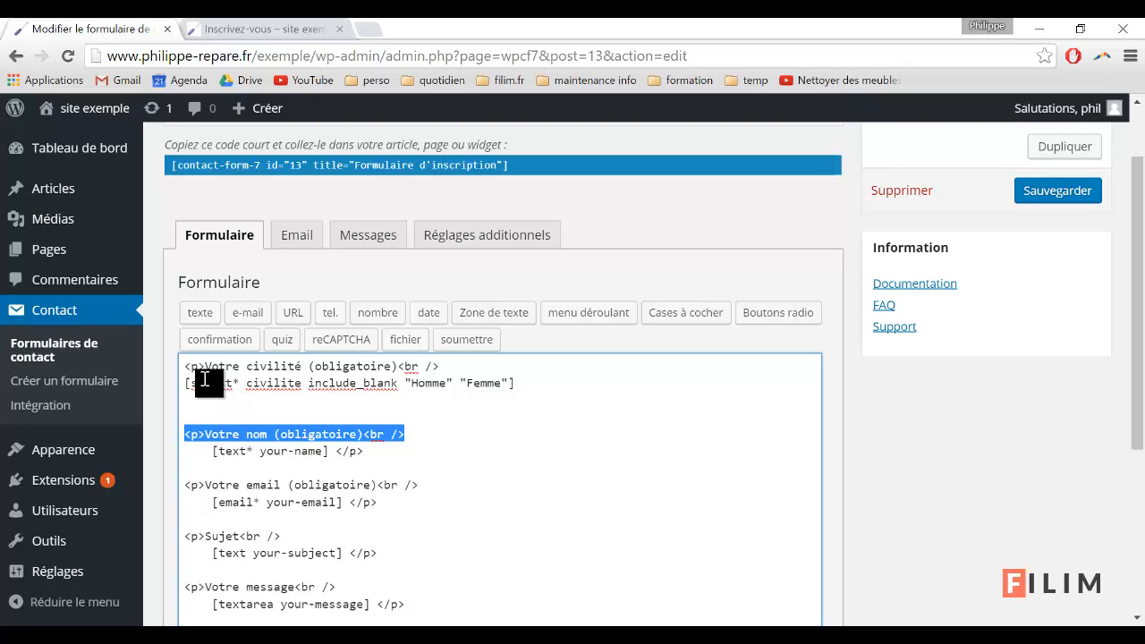
pyautogui.moveTo(188, 366)
pyautogui.mouseDown()
pyautogui.moveTo(396, 366)
pyautogui.moveTo(191, 366)
pyautogui.mouseUp()
pyautogui.click(443, 361)
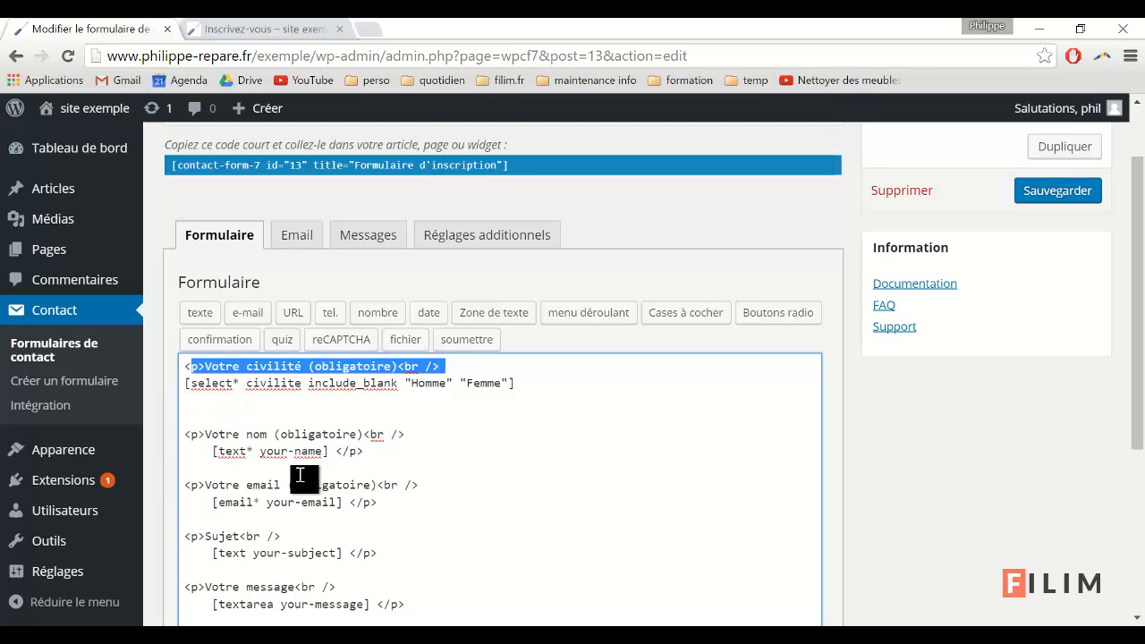
# Add the closing </p> tag after the civilité select tag and save the form
pyautogui.moveTo(364, 454); pyautogui.dragTo(341, 456)
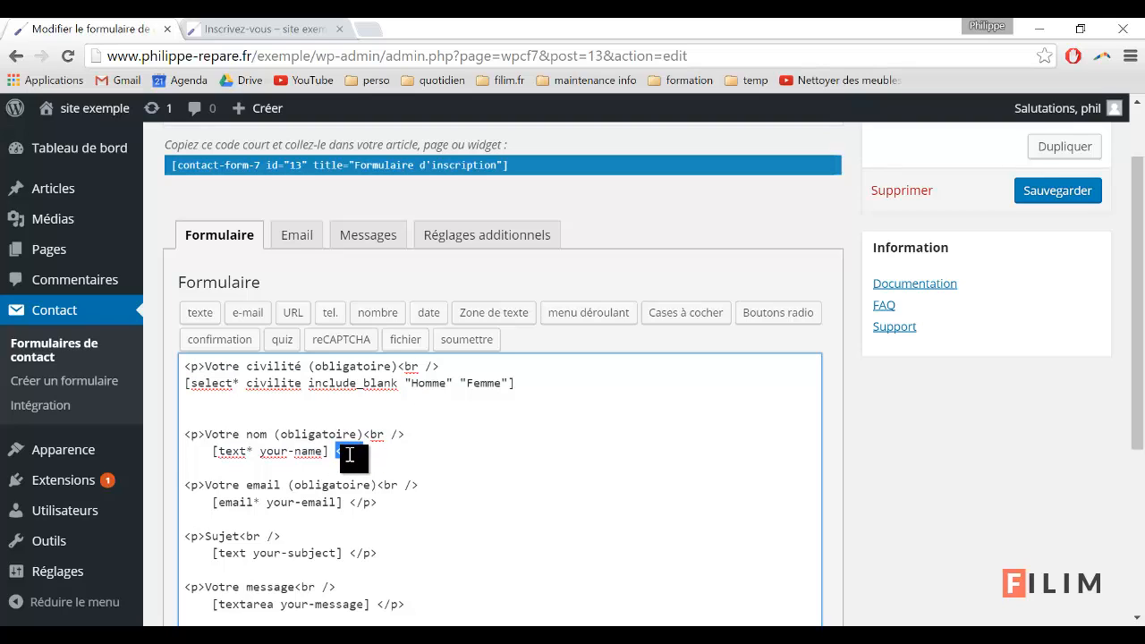
pyautogui.click(579, 391)
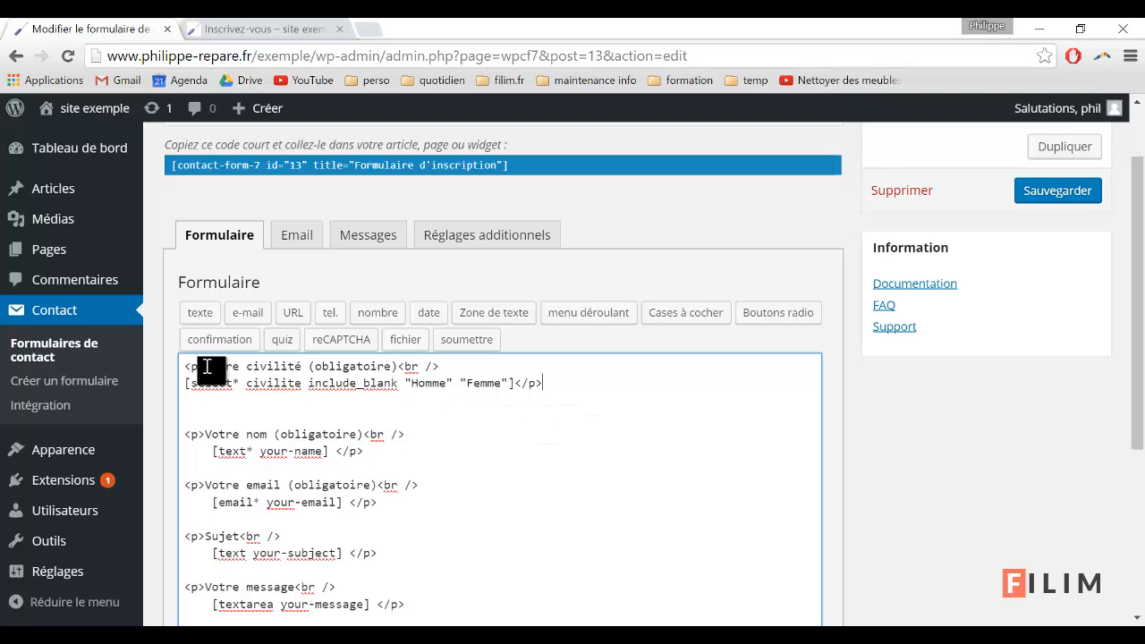
pyautogui.moveTo(186, 367); pyautogui.dragTo(206, 367)
pyautogui.moveTo(513, 383); pyautogui.dragTo(543, 385)
pyautogui.click(1041, 192)
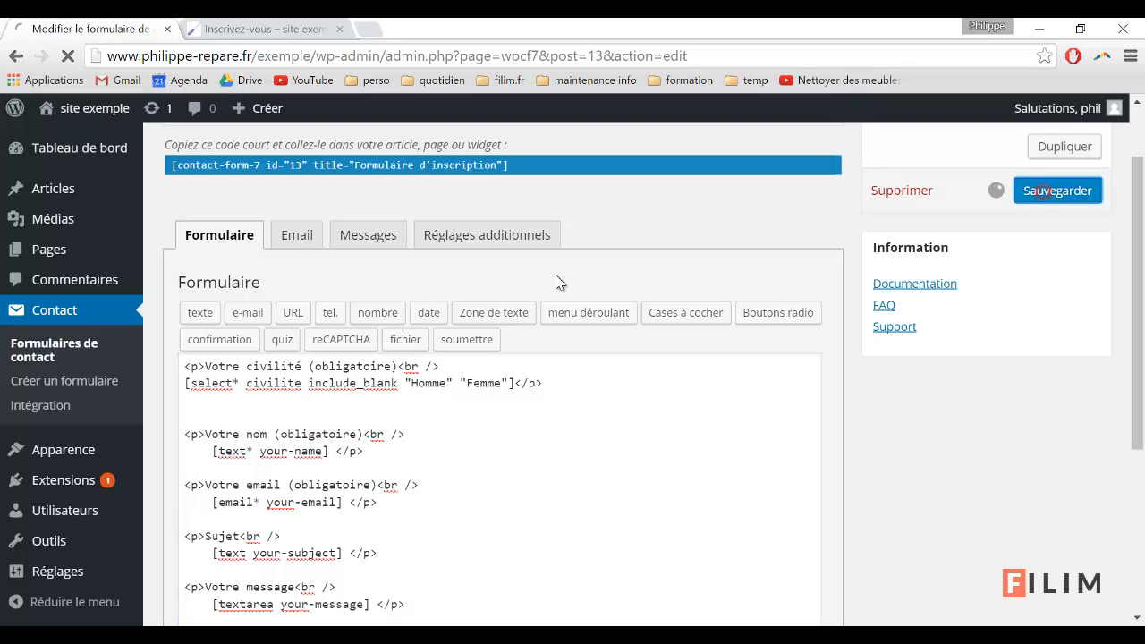
# Reload the published Inscrivez-vous page and check the choices in the civilité drop-down
pyautogui.click(262, 26)
pyautogui.click(65, 56)
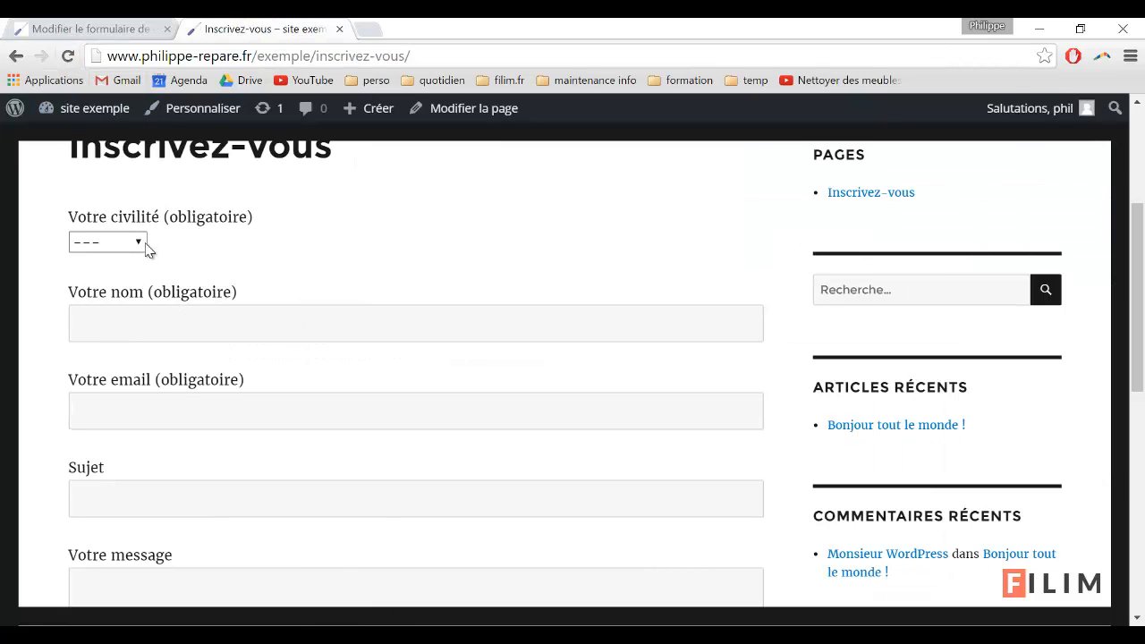
pyautogui.click(137, 241)
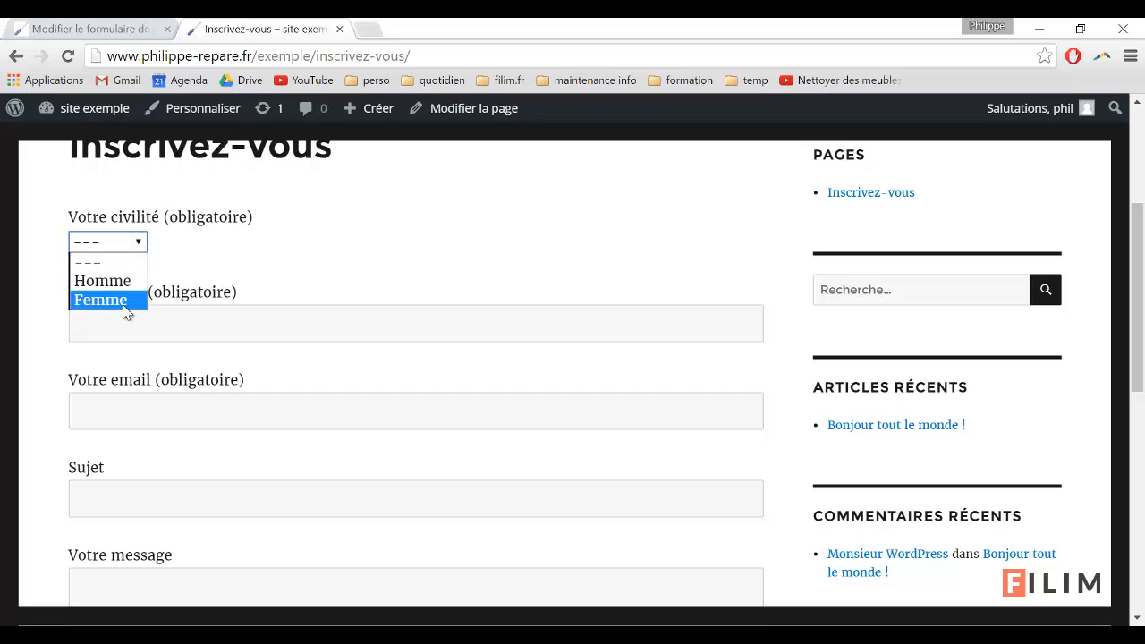
pyautogui.click(208, 242)
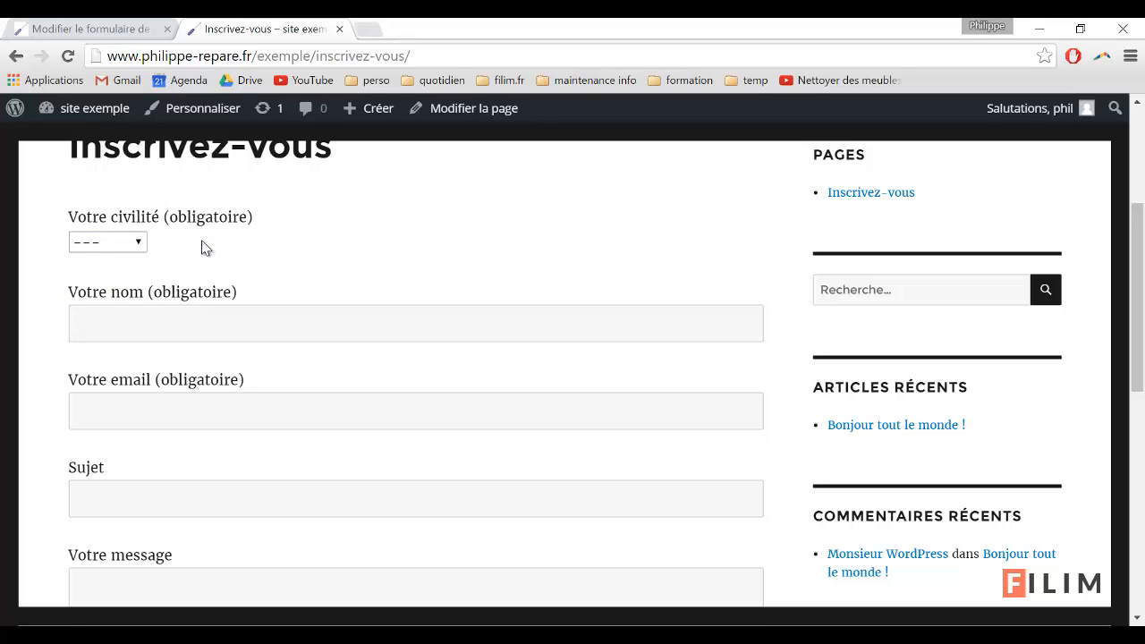
# Return to the form template and select the field name civilite inside the select tag
pyautogui.click(107, 27)
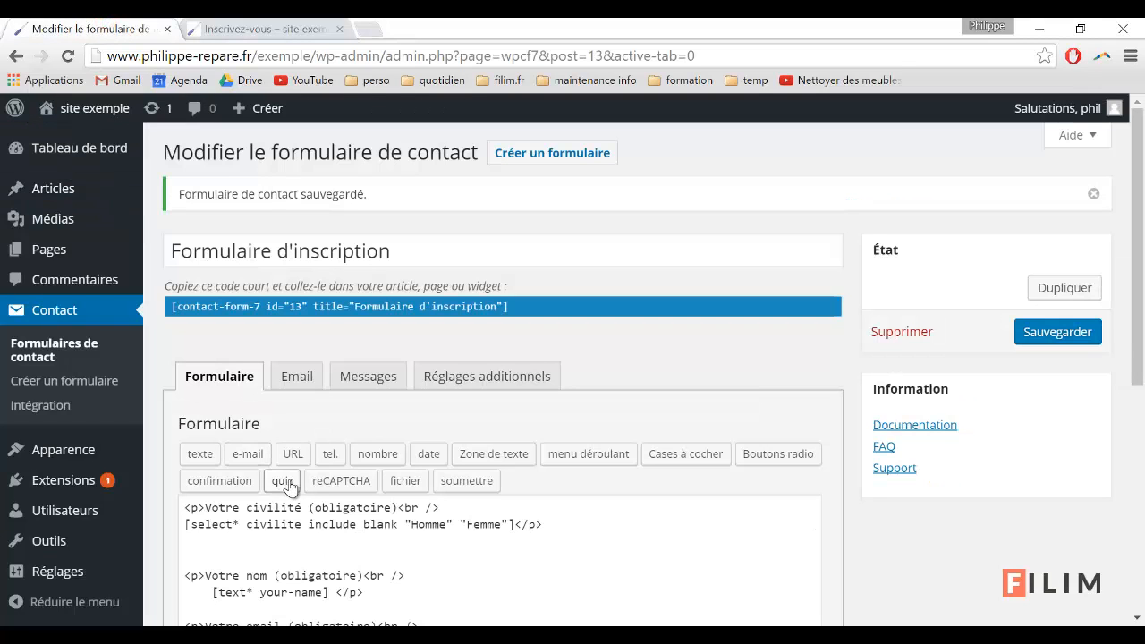
pyautogui.scroll(-1, 286, 479)
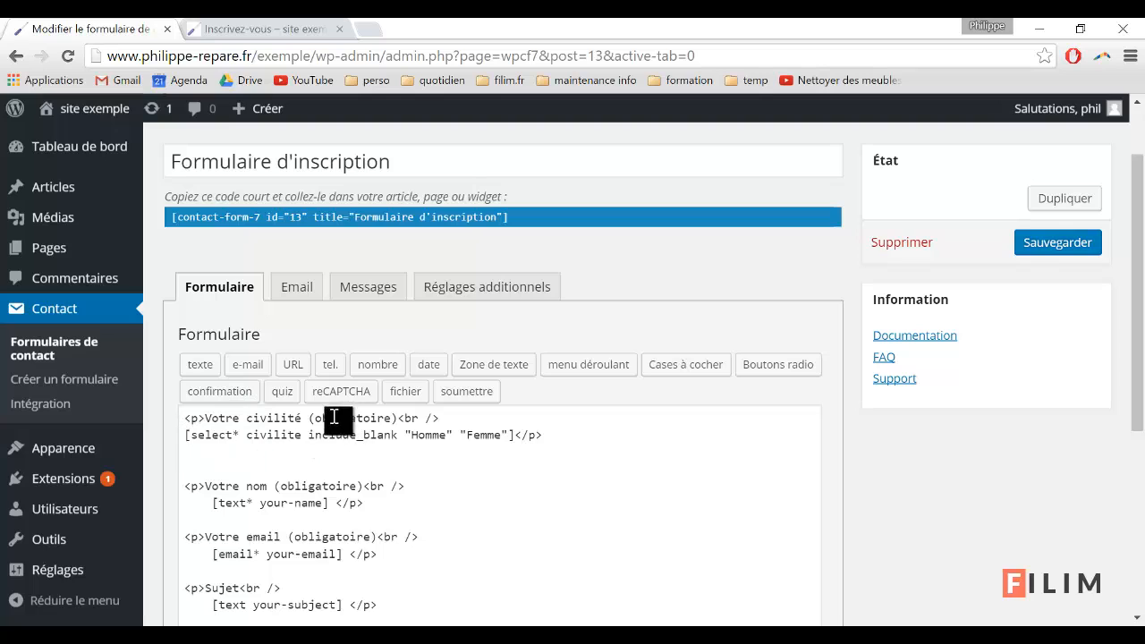
pyautogui.doubleClick(268, 438)
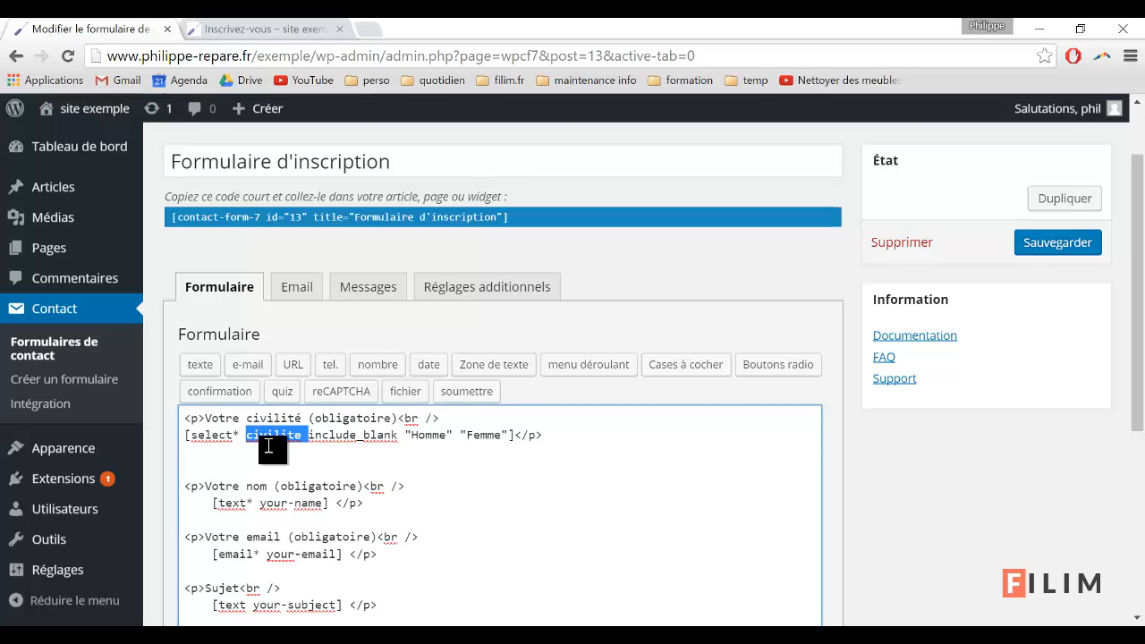
# Add the line "Civilité : [civilite]" below the Sujet line in the email's message body and review the body
pyautogui.click(295, 287)
pyautogui.scroll(-3, 251, 376)
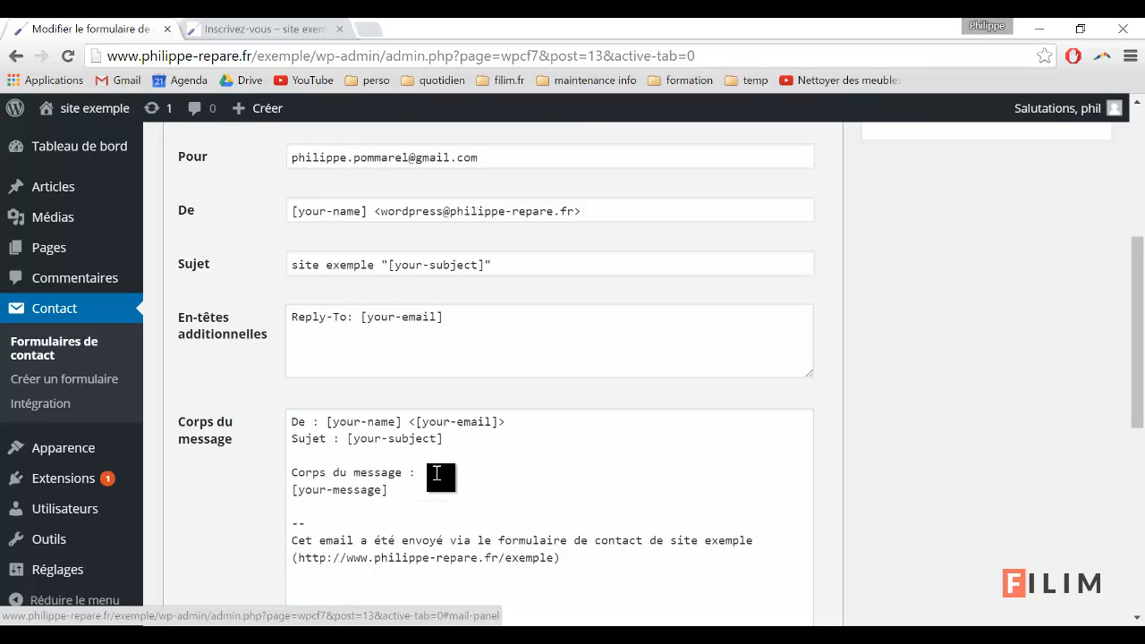
pyautogui.click(319, 458)
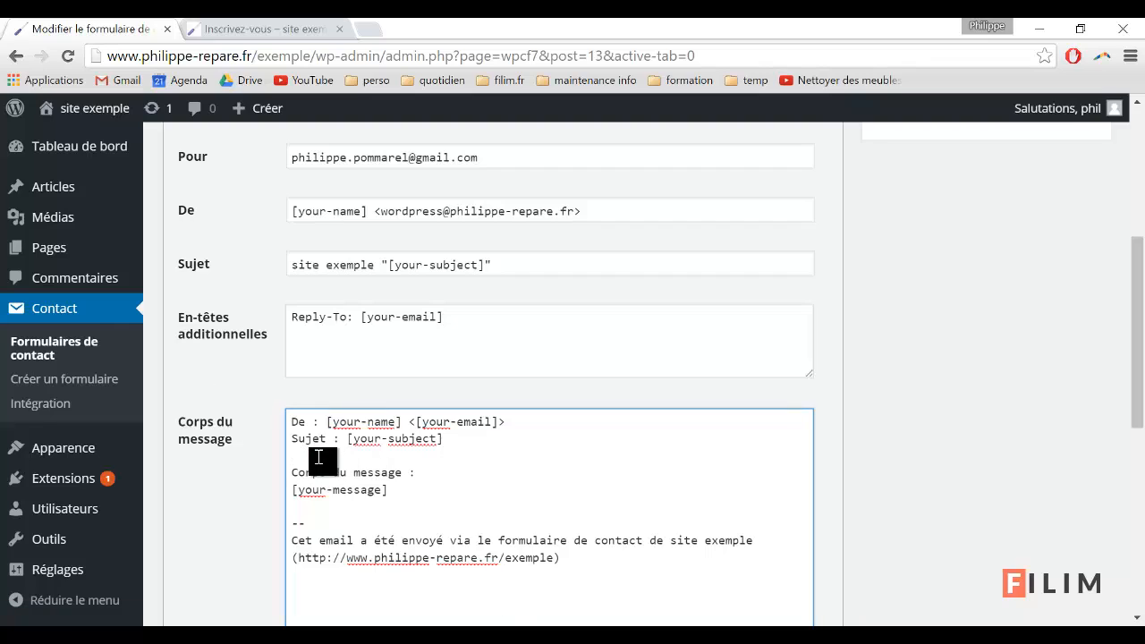
pyautogui.press('Return')
pyautogui.press('Return')
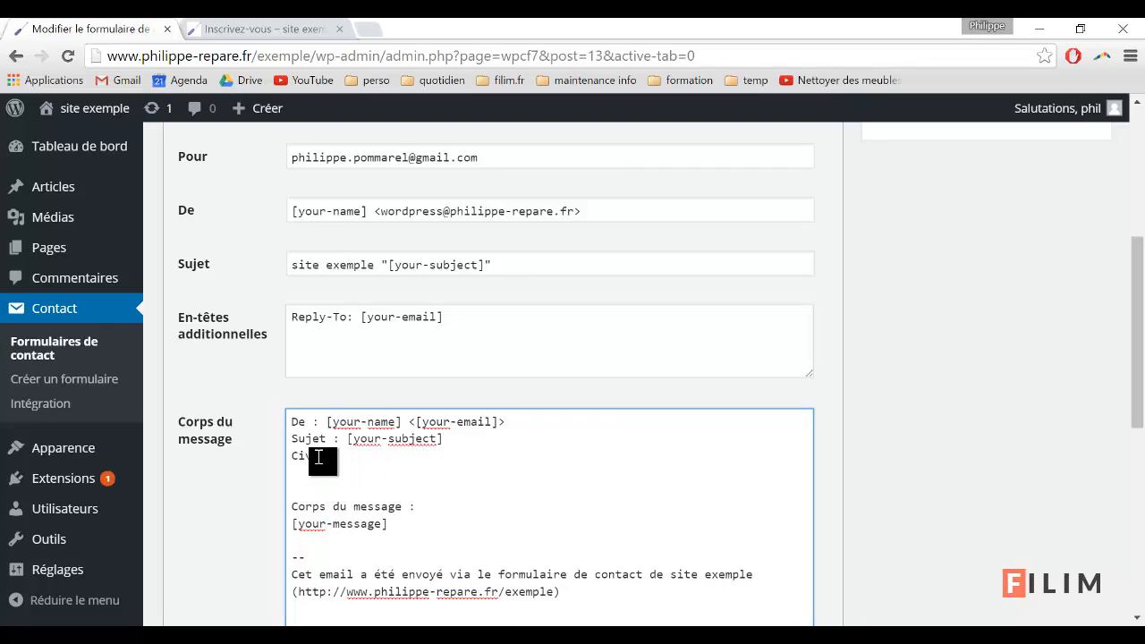
pyautogui.write('Civilité :')
pyautogui.press('Delete')
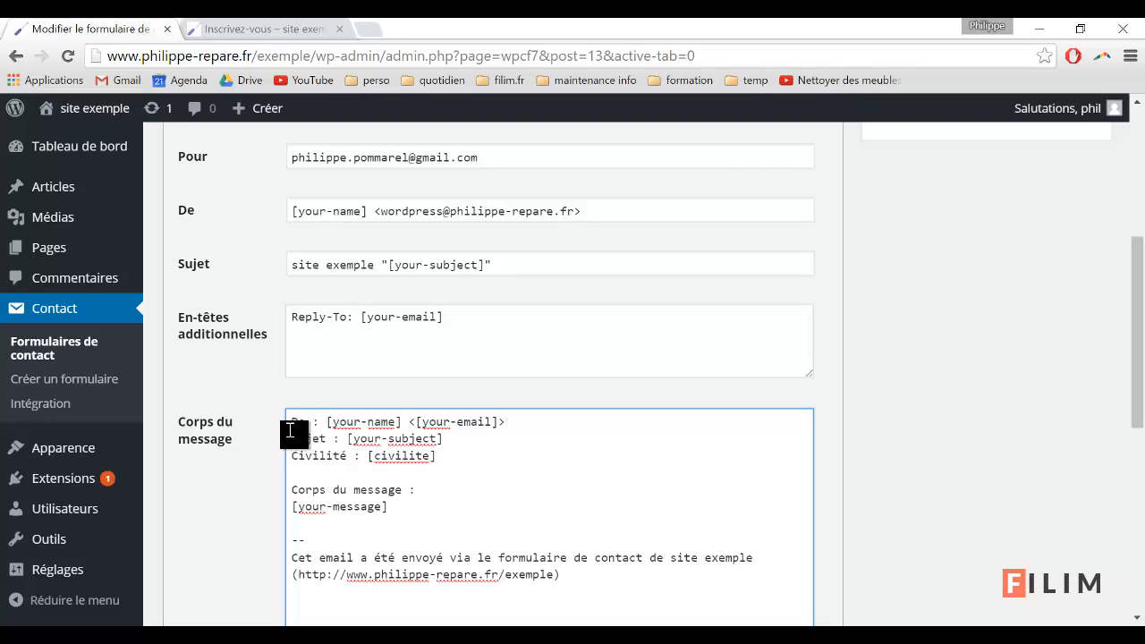
pyautogui.moveTo(291, 422); pyautogui.dragTo(464, 523)
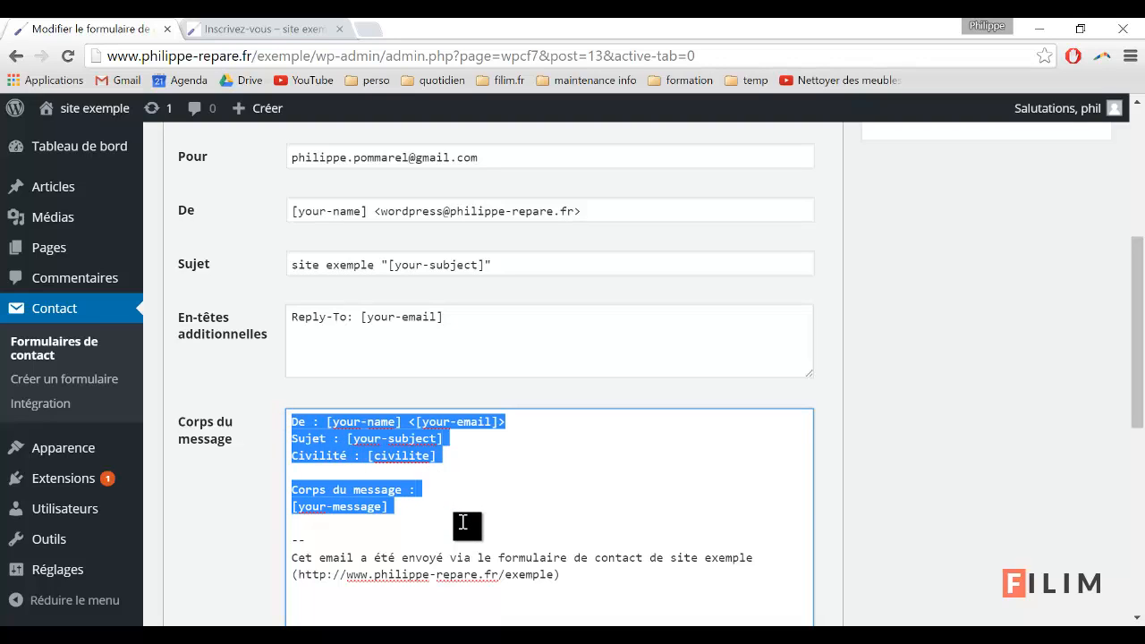
pyautogui.click(473, 443)
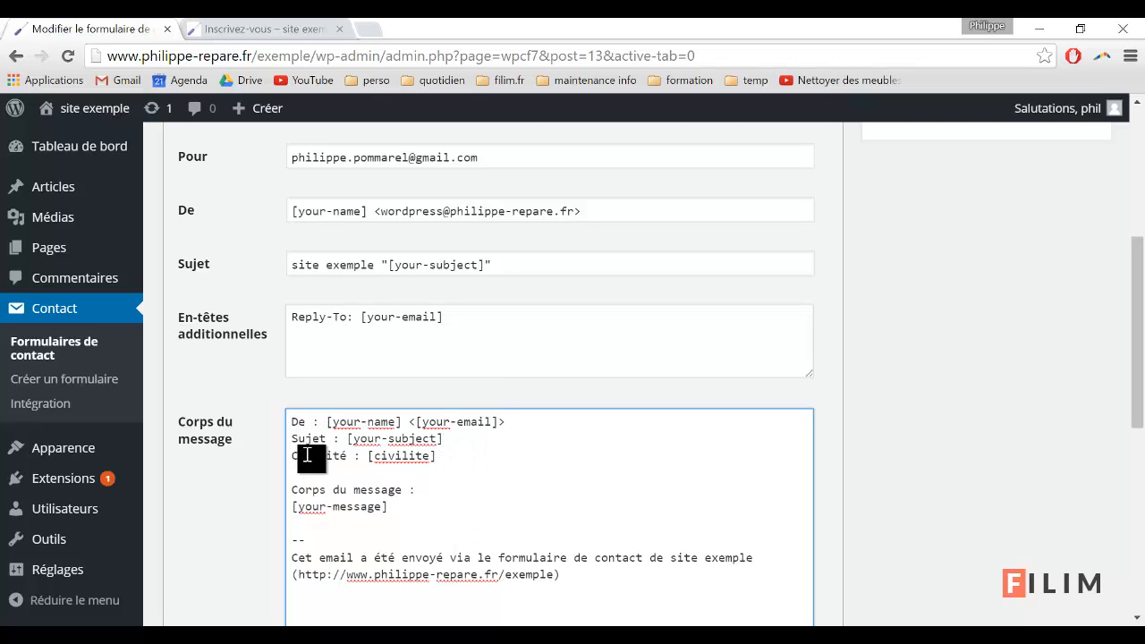
# Save the email settings, then return to the form template and save the form again
pyautogui.scroll(-1, 606, 450)
pyautogui.scroll(-3, 606, 449)
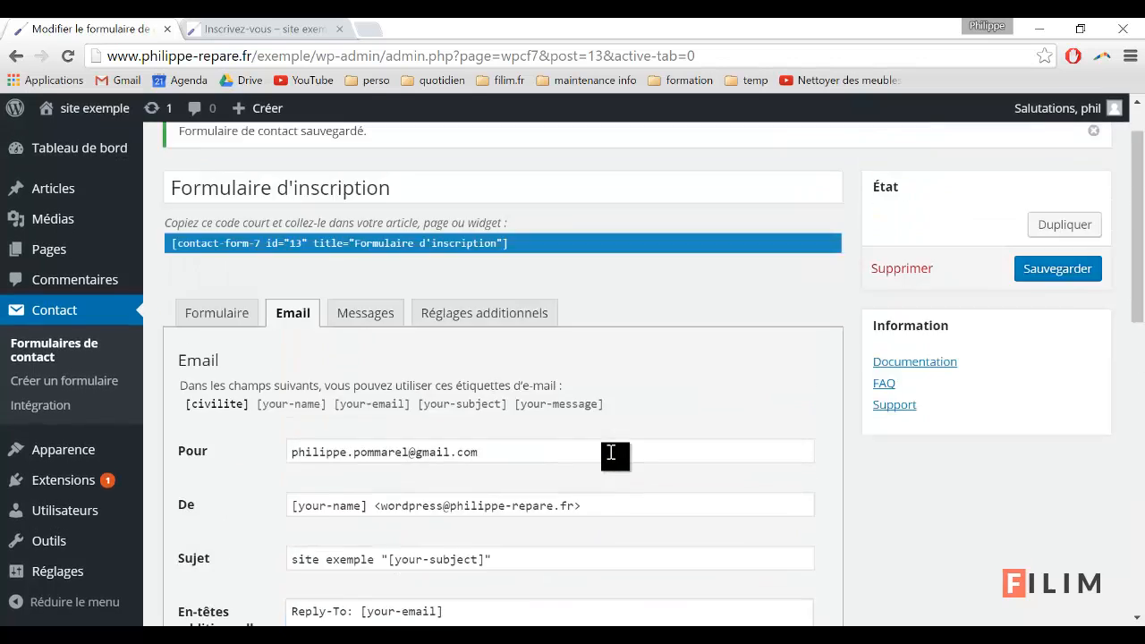
pyautogui.click(1066, 332)
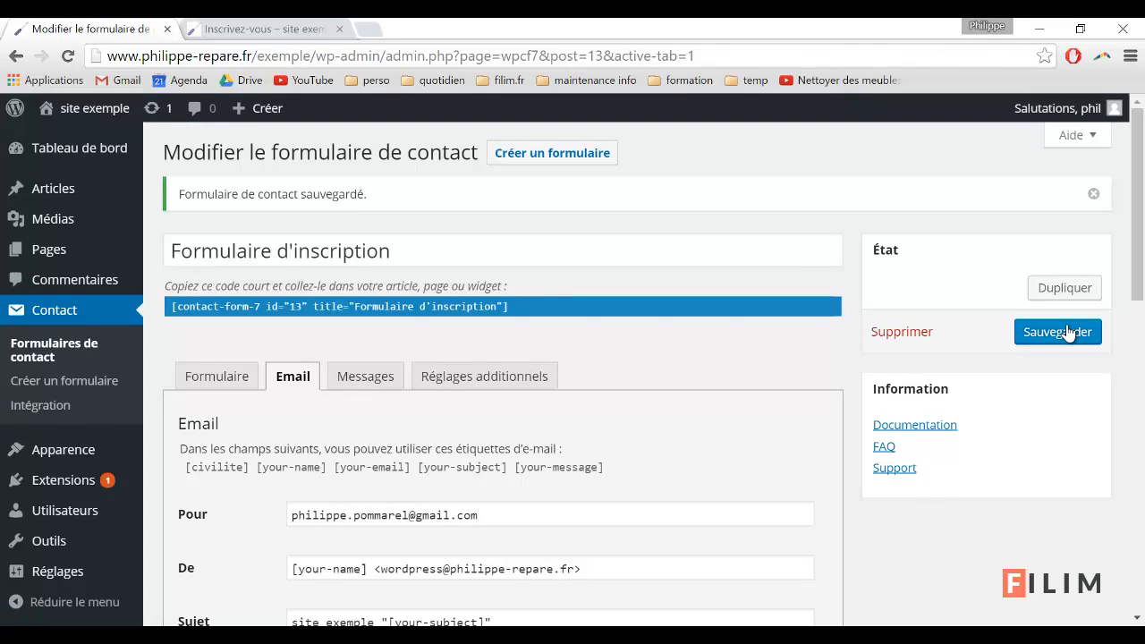
pyautogui.click(231, 383)
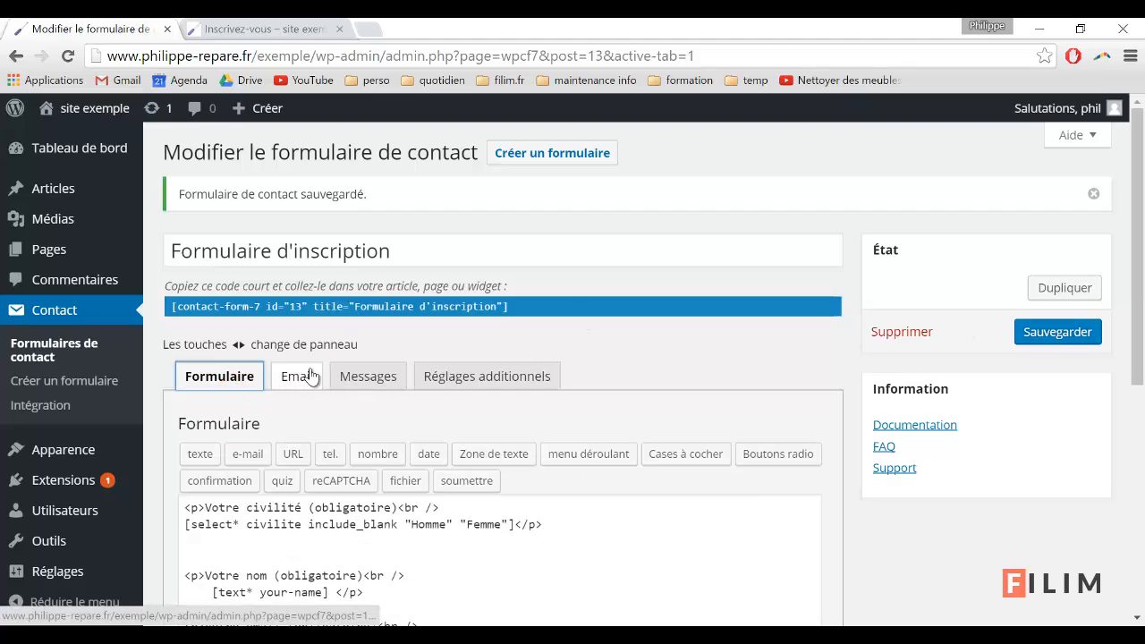
pyautogui.click(1085, 331)
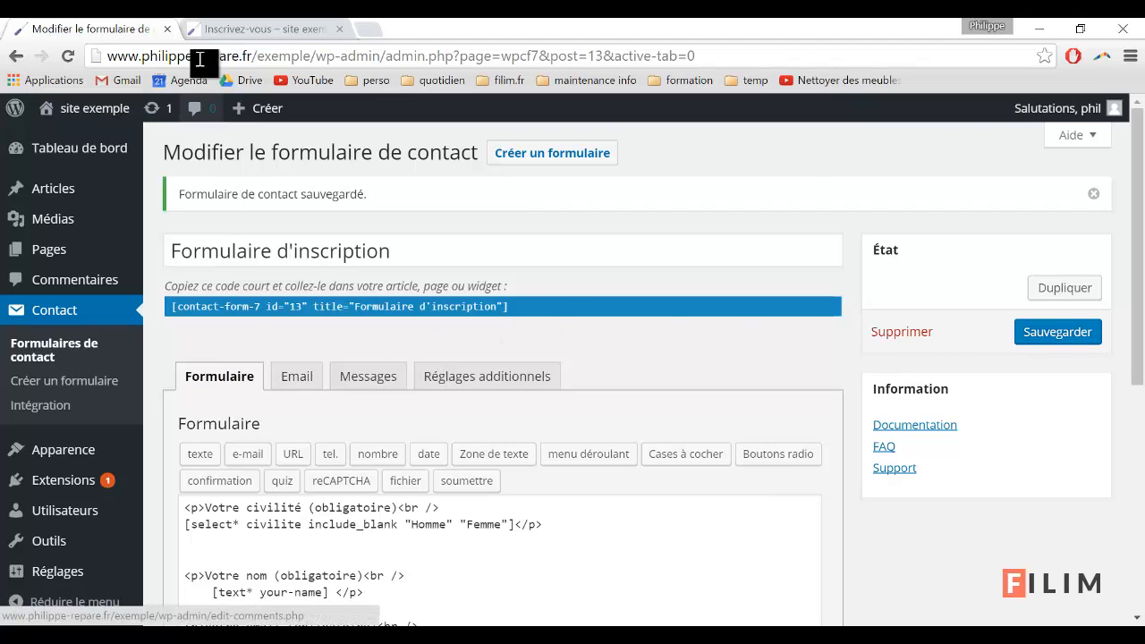
# Reload the published Inscrivez-vous page, choose Homme as the civilité and enter test2 as the name
pyautogui.click(246, 27)
pyautogui.click(68, 57)
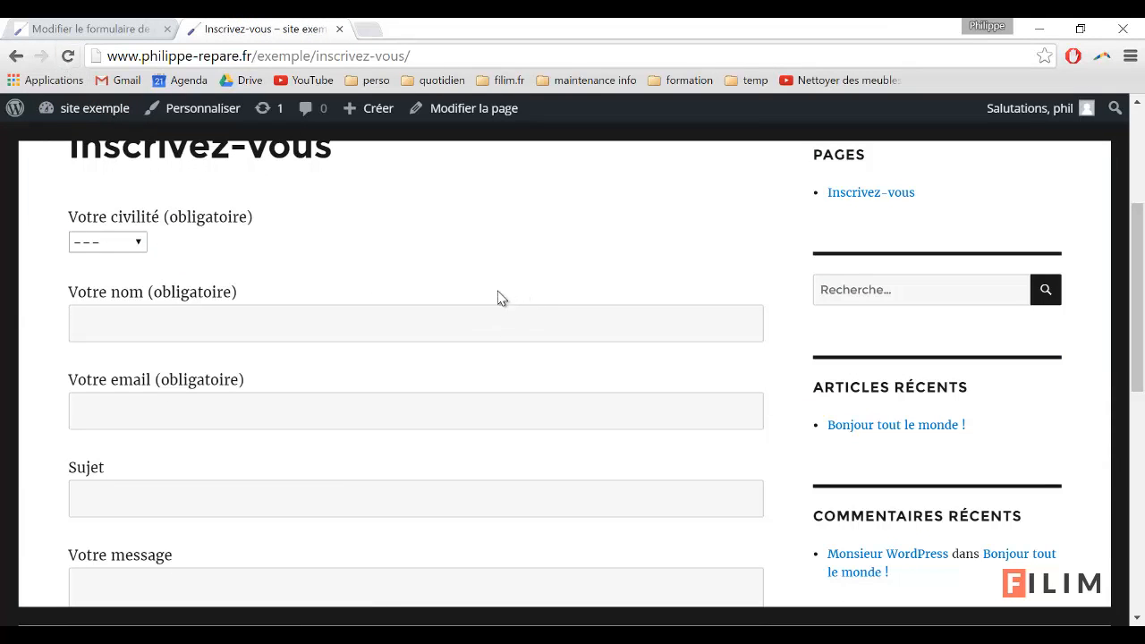
pyautogui.click(142, 245)
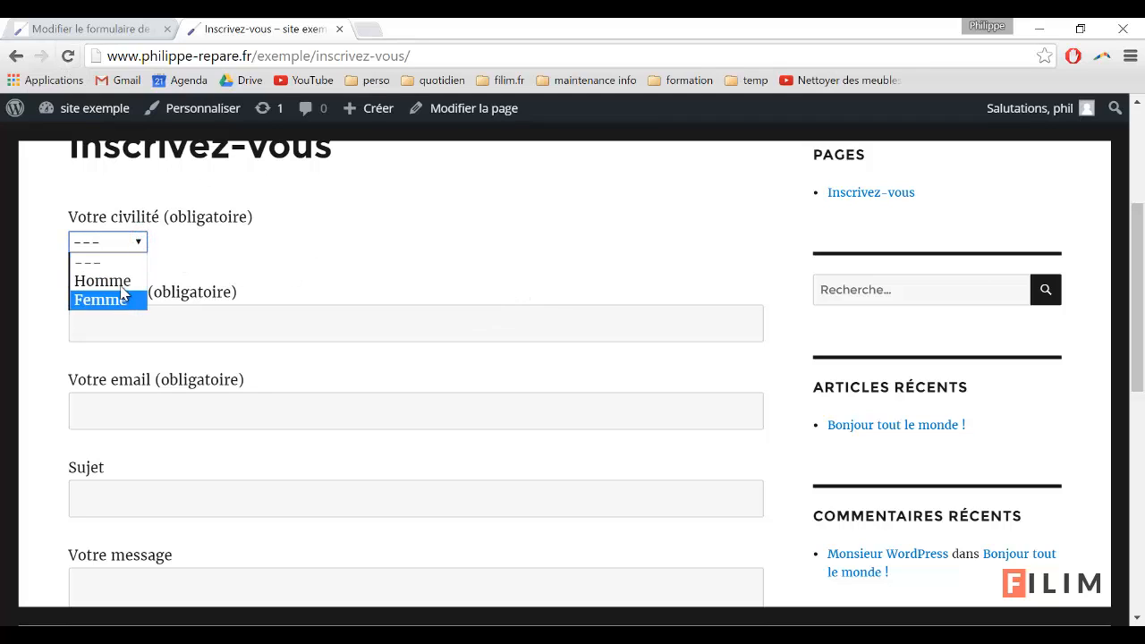
pyautogui.click(122, 279)
pyautogui.click(160, 333)
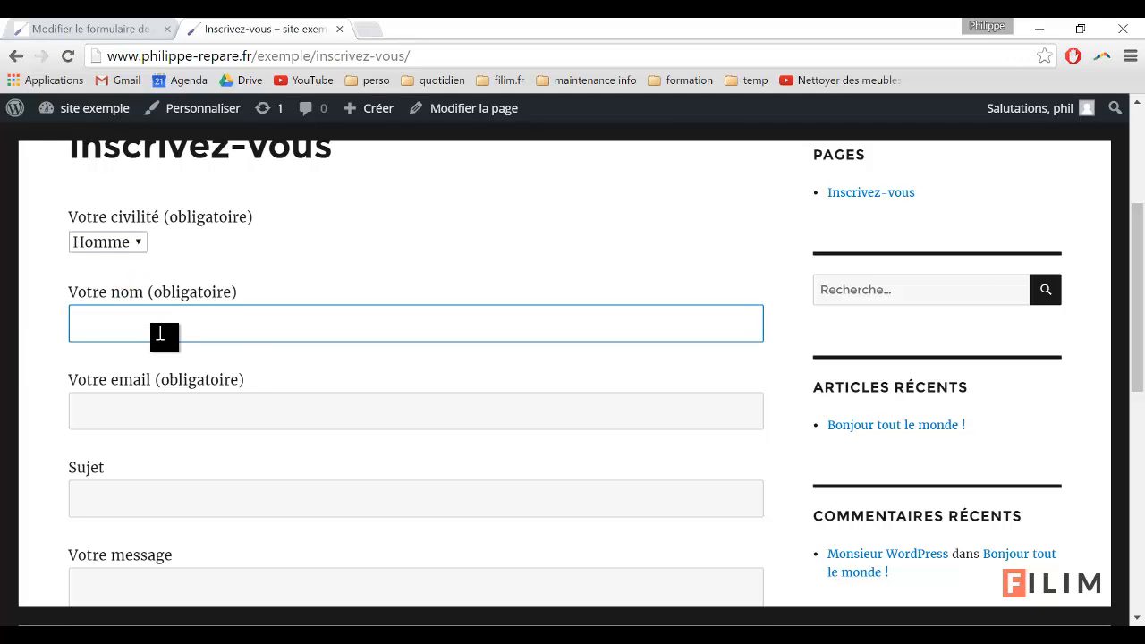
pyautogui.write('test2')
pyautogui.press('Tab')
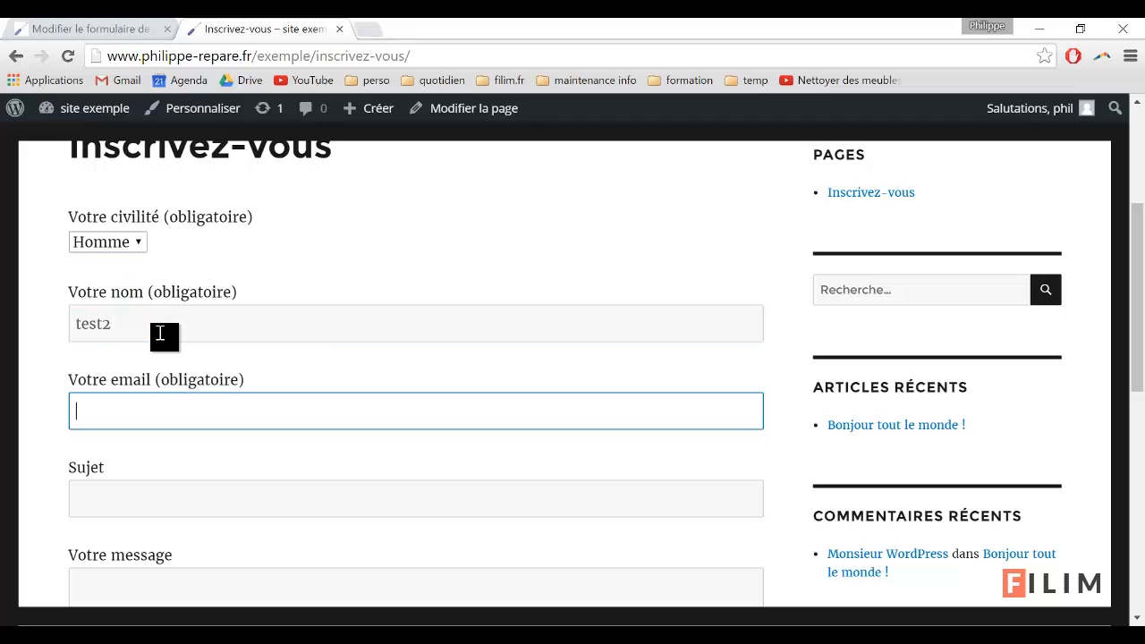
# Fill in the email address, the subject "test2" and the message "test2 lorem ipsum bla blabla"
pyautogui.write('test2@test.f')
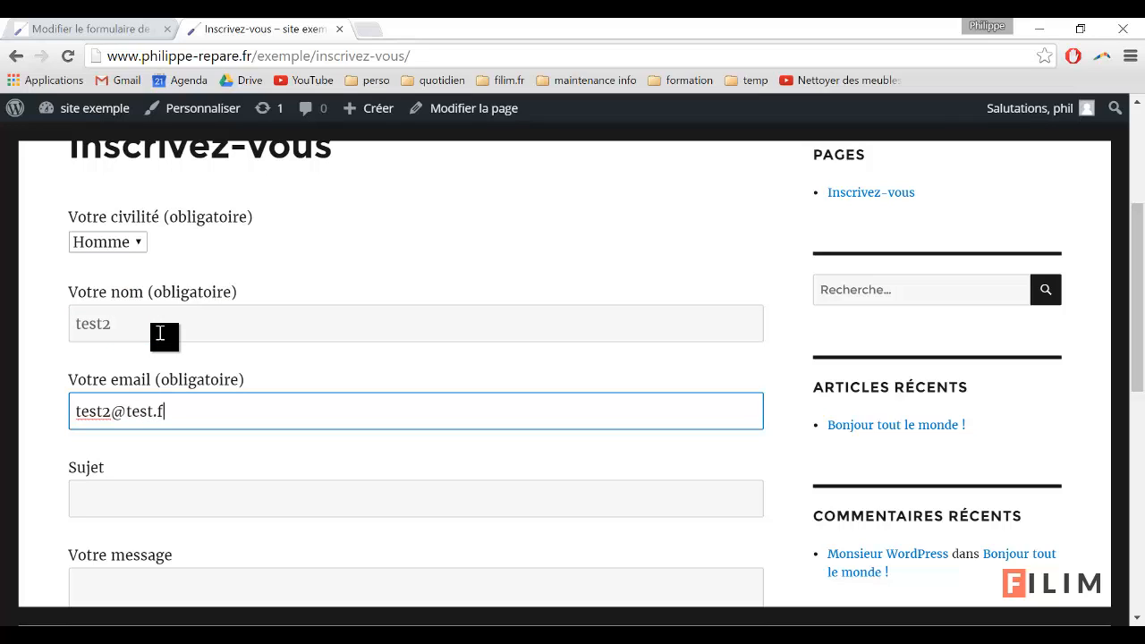
pyautogui.write('r')
pyautogui.press('Tab')
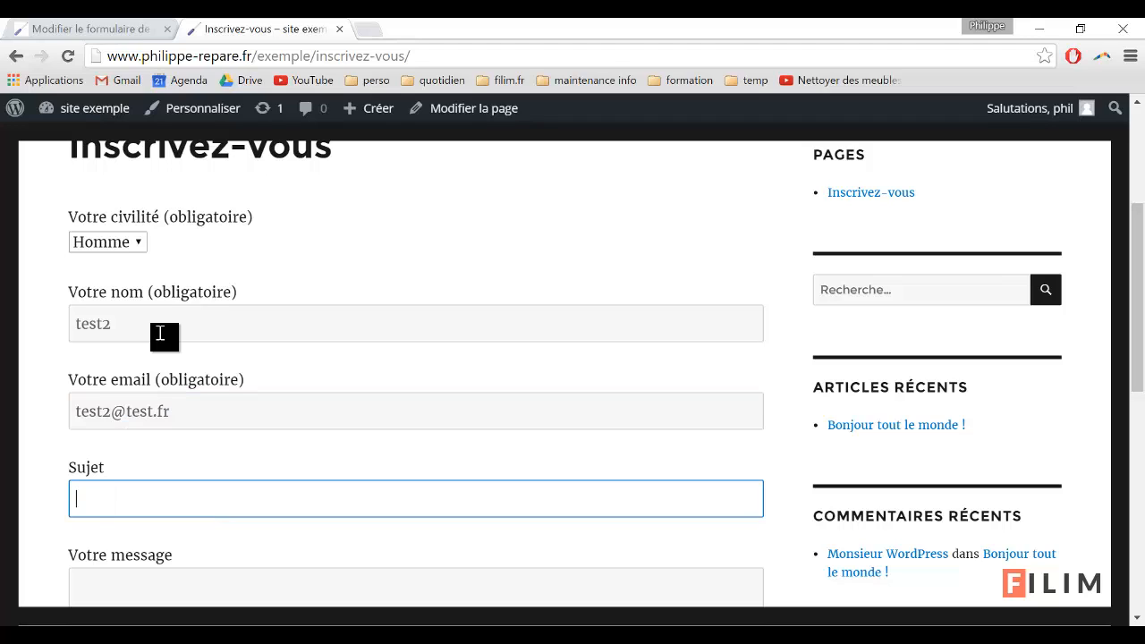
pyautogui.write('test2')
pyautogui.press('Tab')
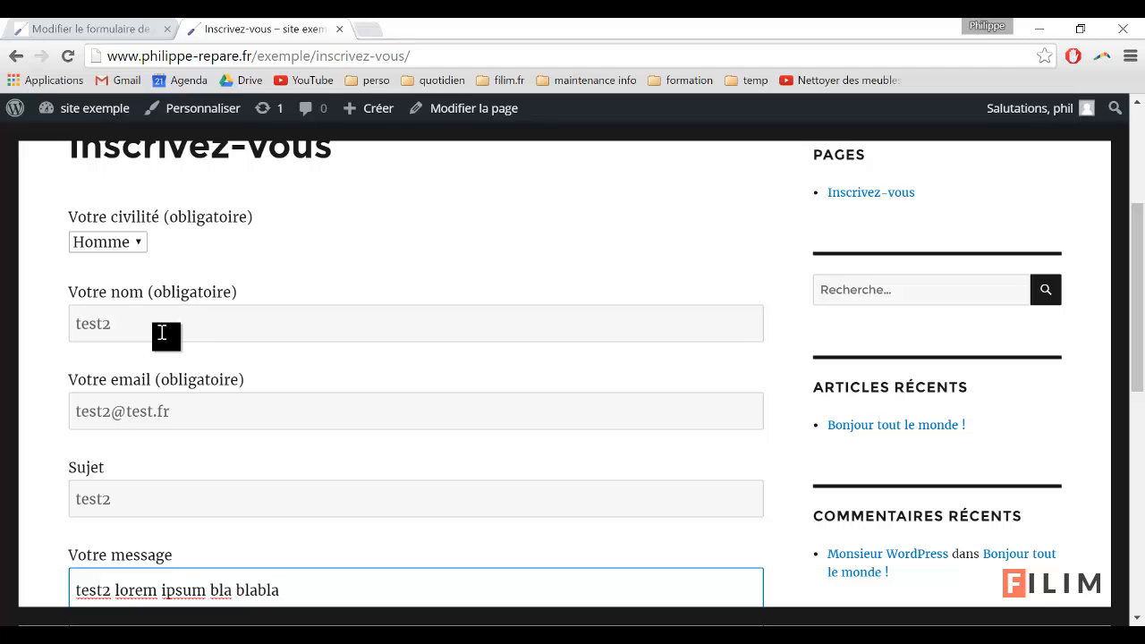
# Review the entries and send the completed registration form
pyautogui.scroll(-1, 481, 299)
pyautogui.scroll(-2, 480, 299)
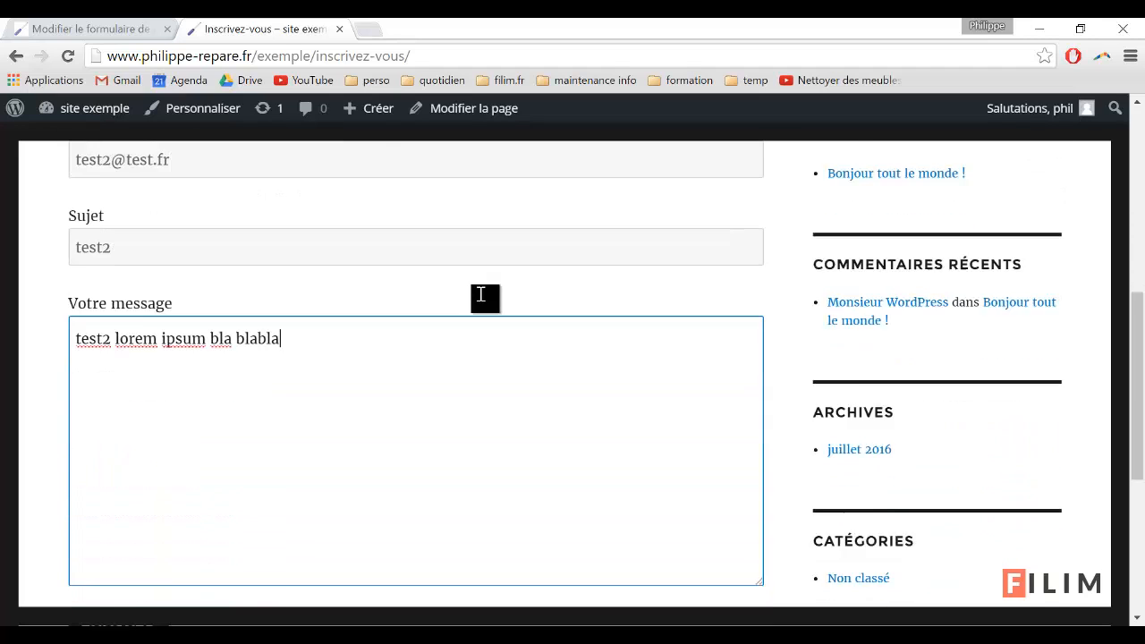
pyautogui.scroll(2, 481, 299)
pyautogui.scroll(-2, 448, 322)
pyautogui.scroll(-1, 188, 504)
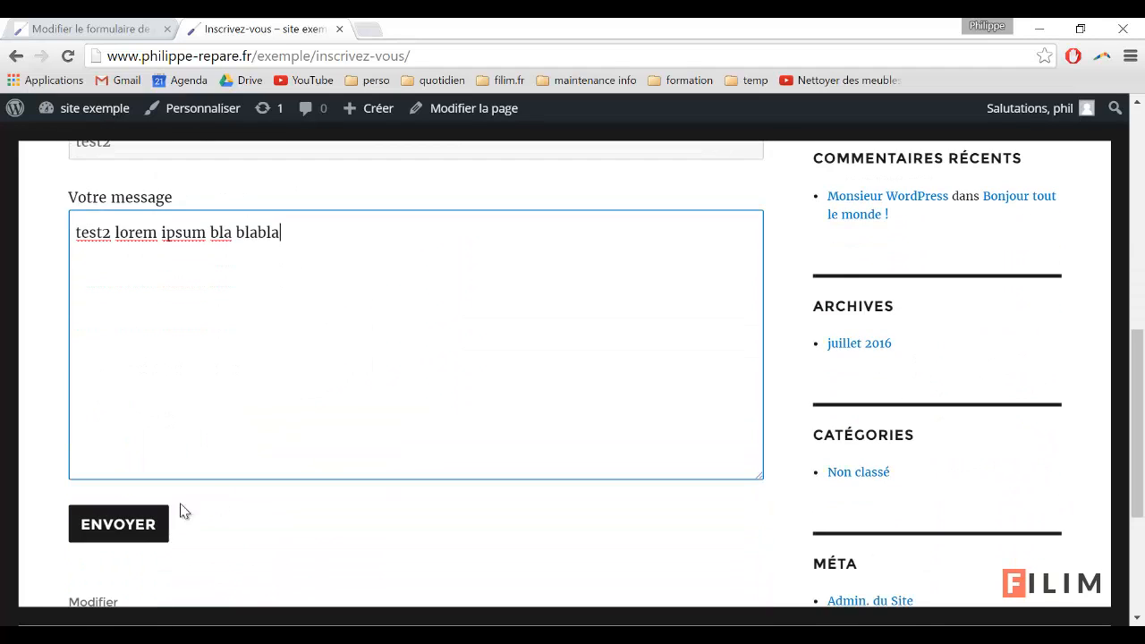
pyautogui.click(134, 524)
pyautogui.scroll(-2, 124, 434)
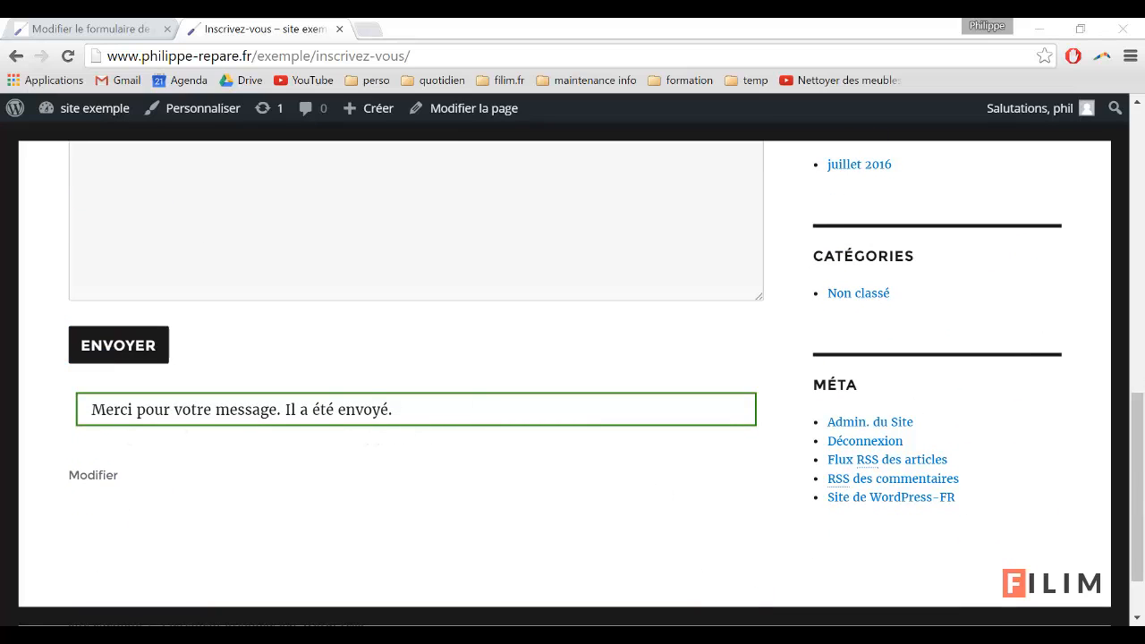
# Switch to Gmail, open the new "test2" message in the inbox and check its civilité line
pyautogui.click(582, 597)
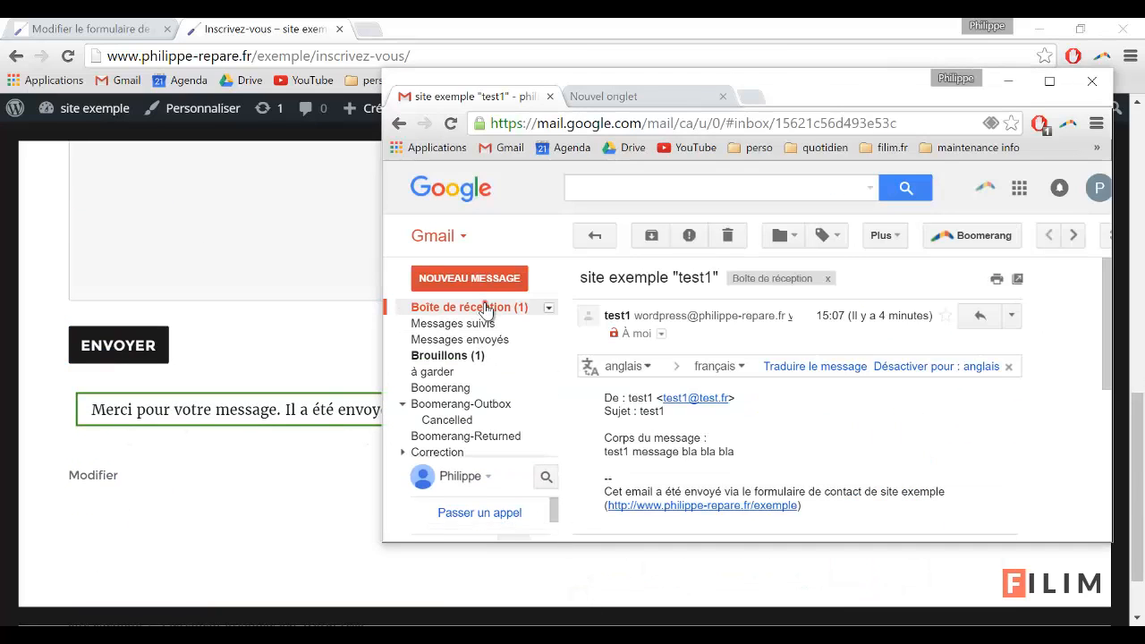
pyautogui.click(486, 307)
pyautogui.click(678, 313)
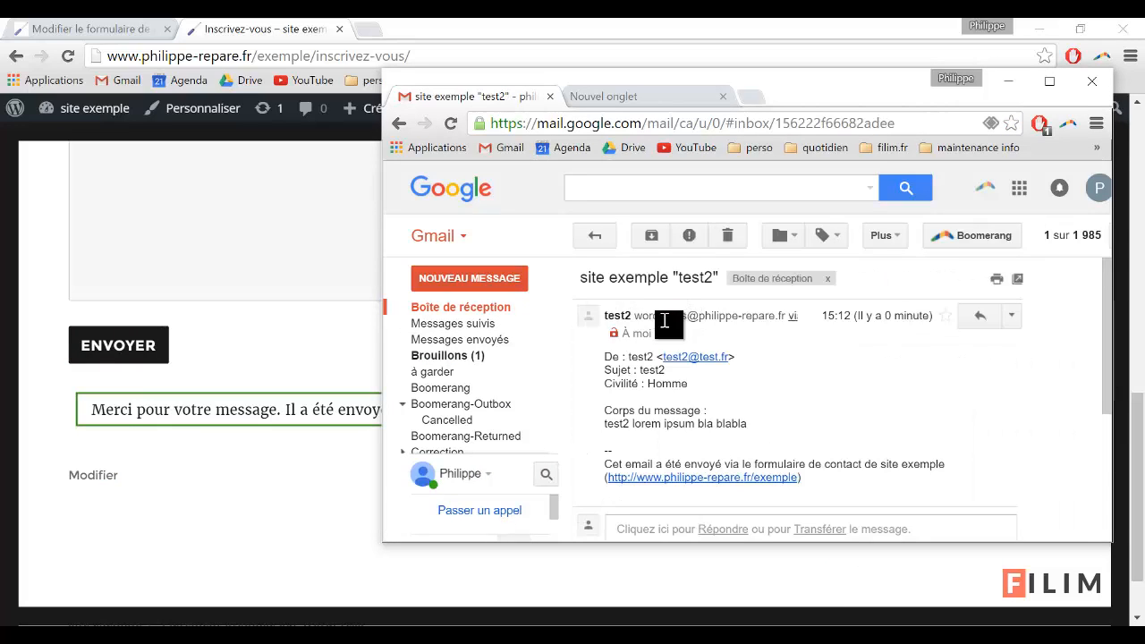
pyautogui.doubleClick(655, 383)
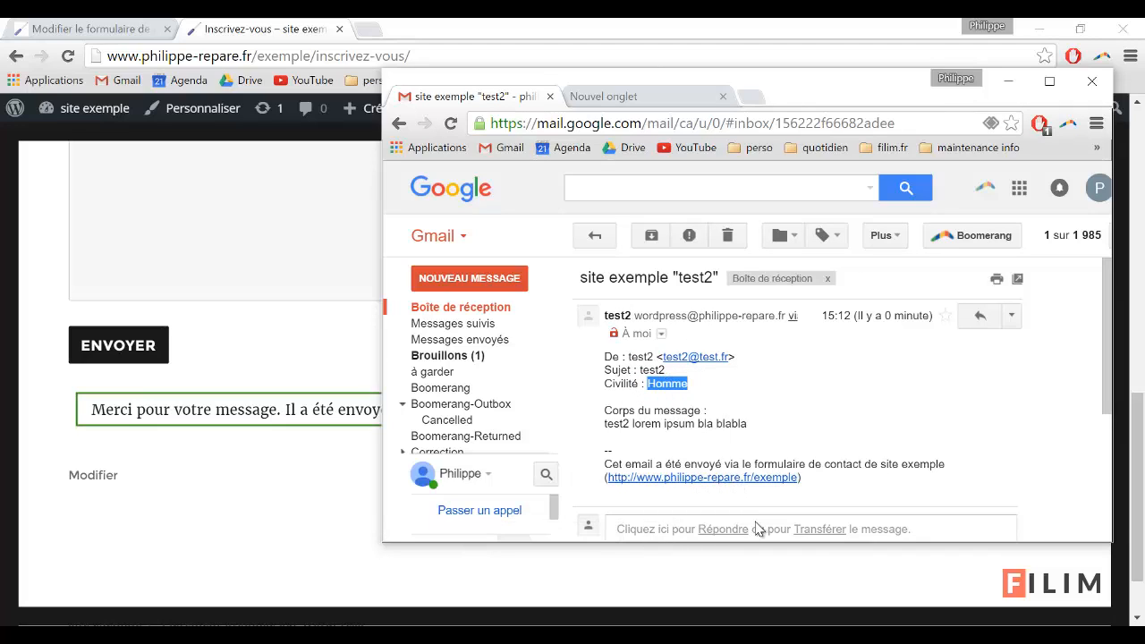
pyautogui.click(651, 369)
# Return to the contact form template in WordPress and remove the extra blank line below the civilité field
pyautogui.click(265, 328)
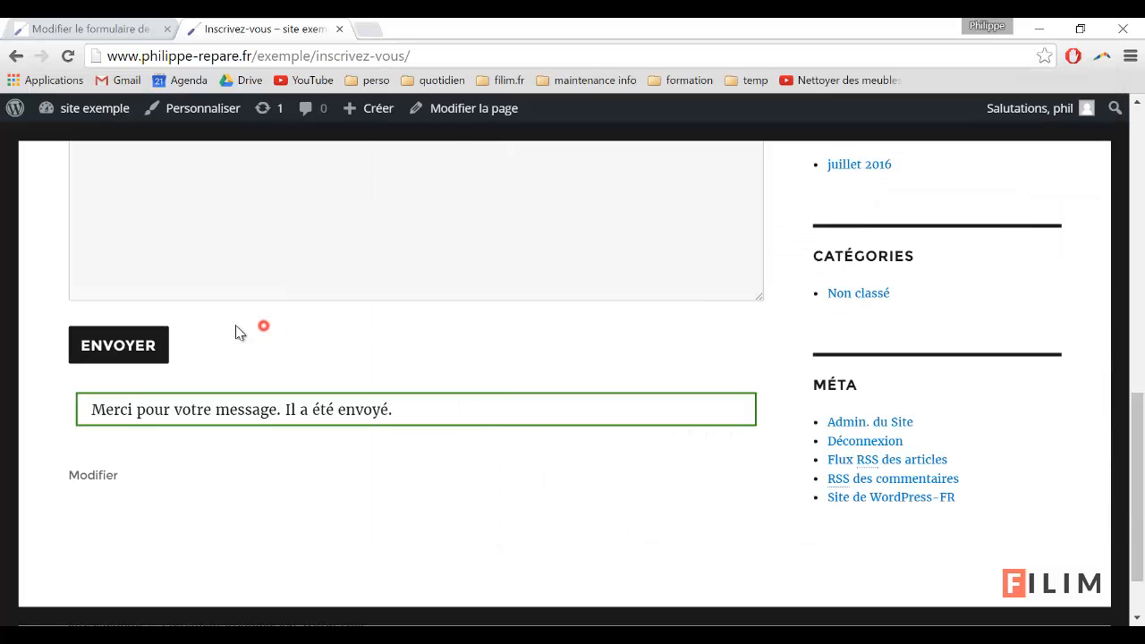
pyautogui.click(127, 25)
pyautogui.scroll(-1, 281, 444)
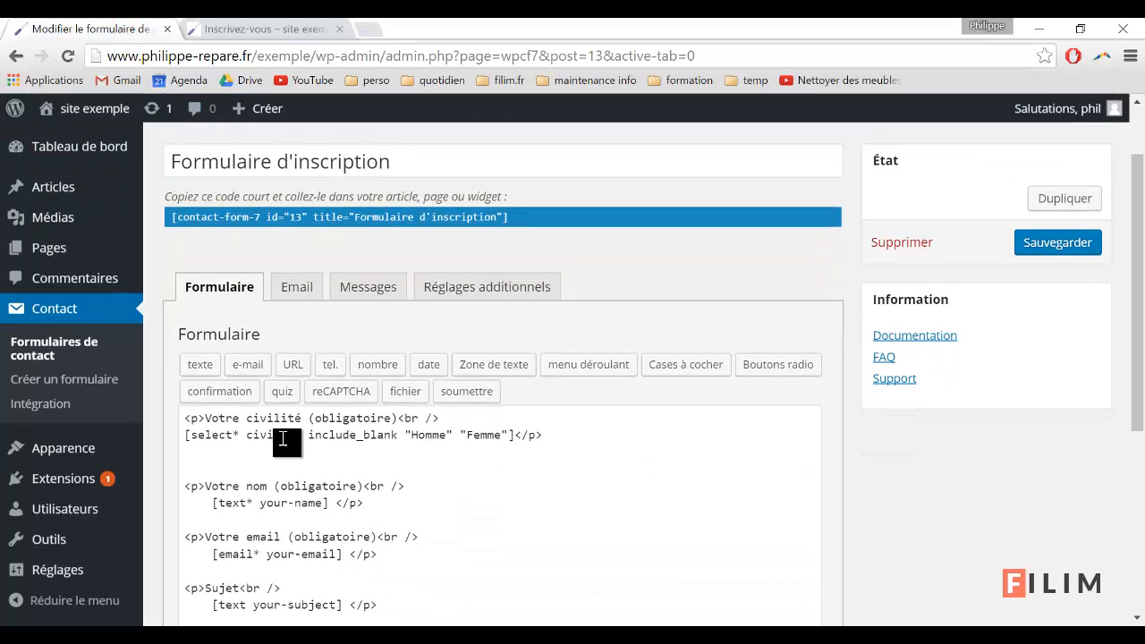
pyautogui.click(328, 449)
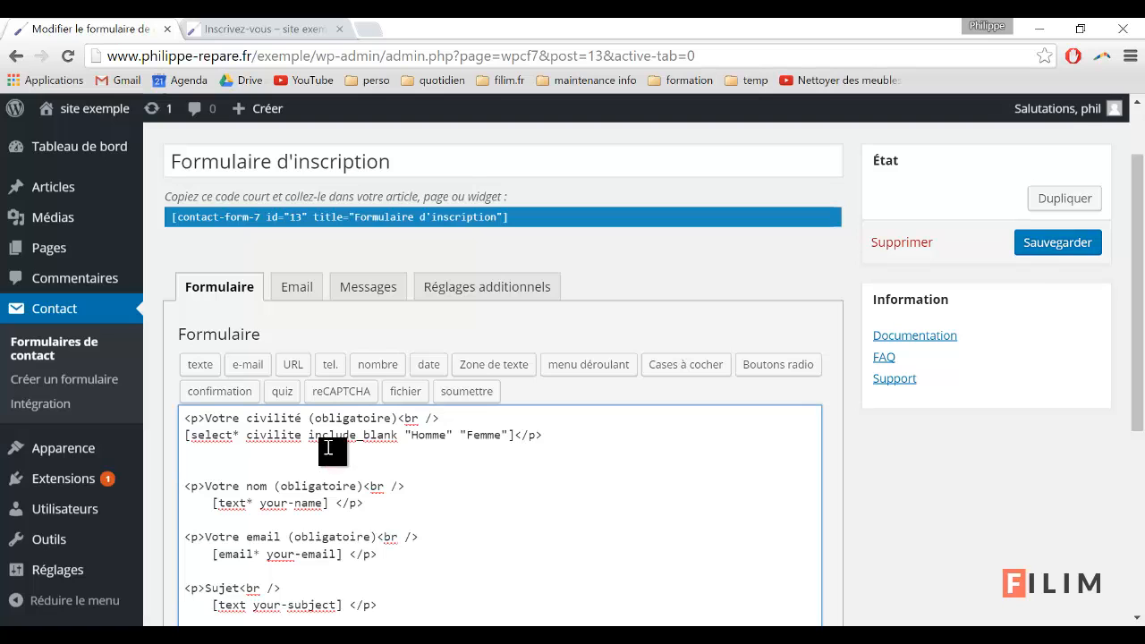
pyautogui.press('BackSpace')
# Make room between the name and email fields and add a copied label line reading "<p>Votre date de naissance (obligatoire)<br />"
pyautogui.scroll(-1, 313, 461)
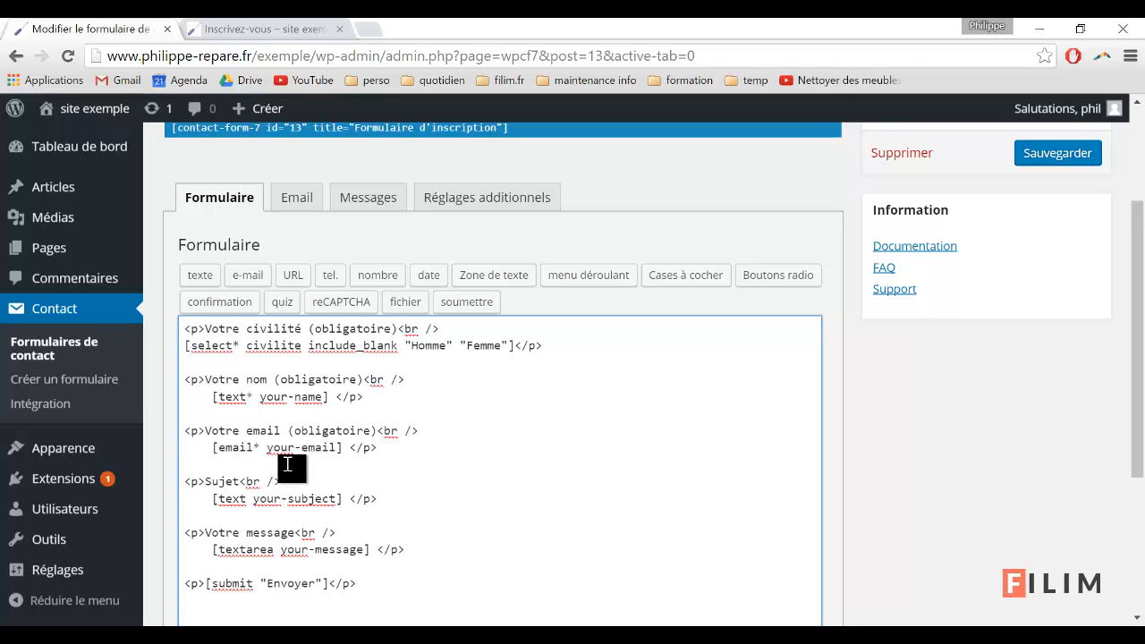
pyautogui.press('Return')
pyautogui.press('Return')
pyautogui.press('Return')
pyautogui.press('Return')
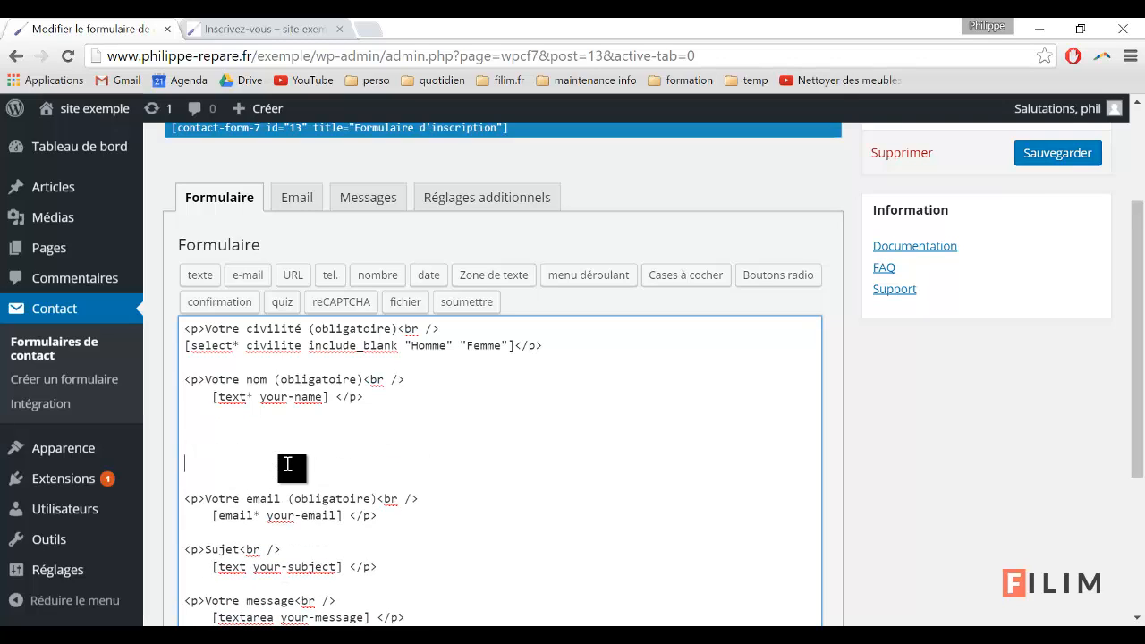
pyautogui.moveTo(422, 384); pyautogui.dragTo(183, 383)
pyautogui.hotkey('ctrl', 'c')
pyautogui.click(194, 434)
pyautogui.hotkey('ctrl', 'v')
pyautogui.moveTo(246, 434); pyautogui.dragTo(269, 433)
pyautogui.write('date de naissanc')
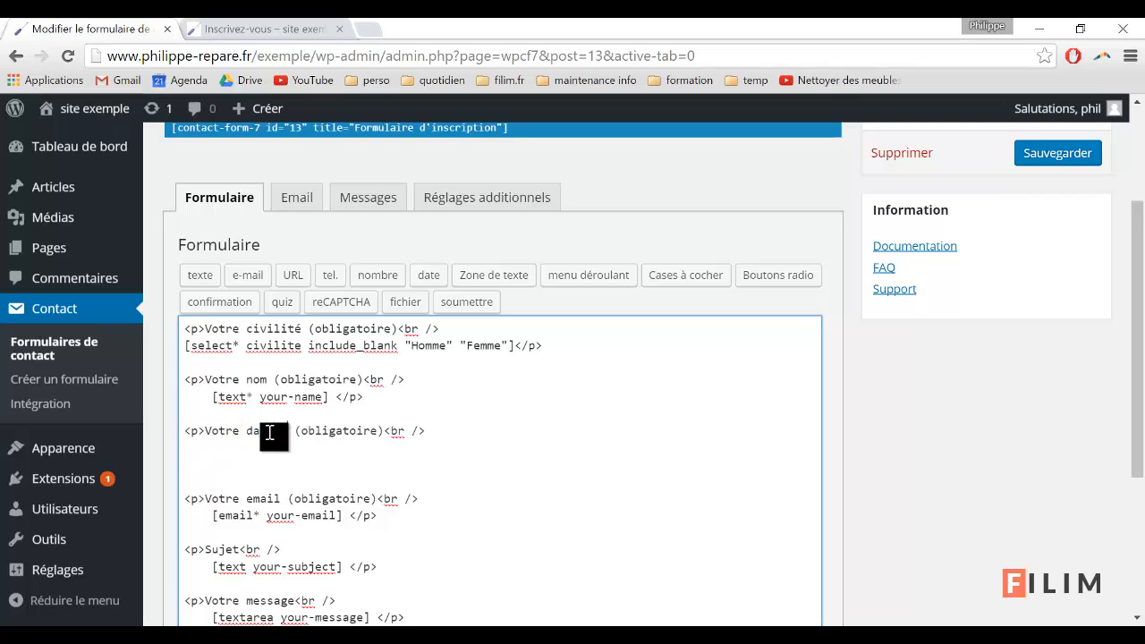
pyautogui.write('e')
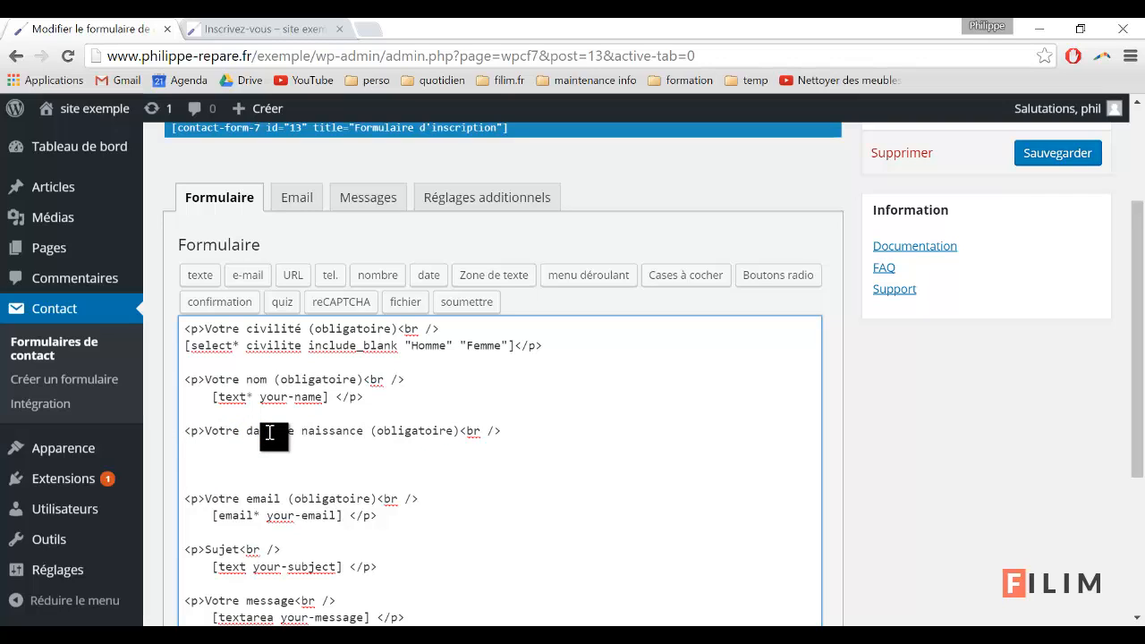
# Insert a required date tag named datenaissance below the date de naissance label
pyautogui.click(187, 446)
pyautogui.click(430, 274)
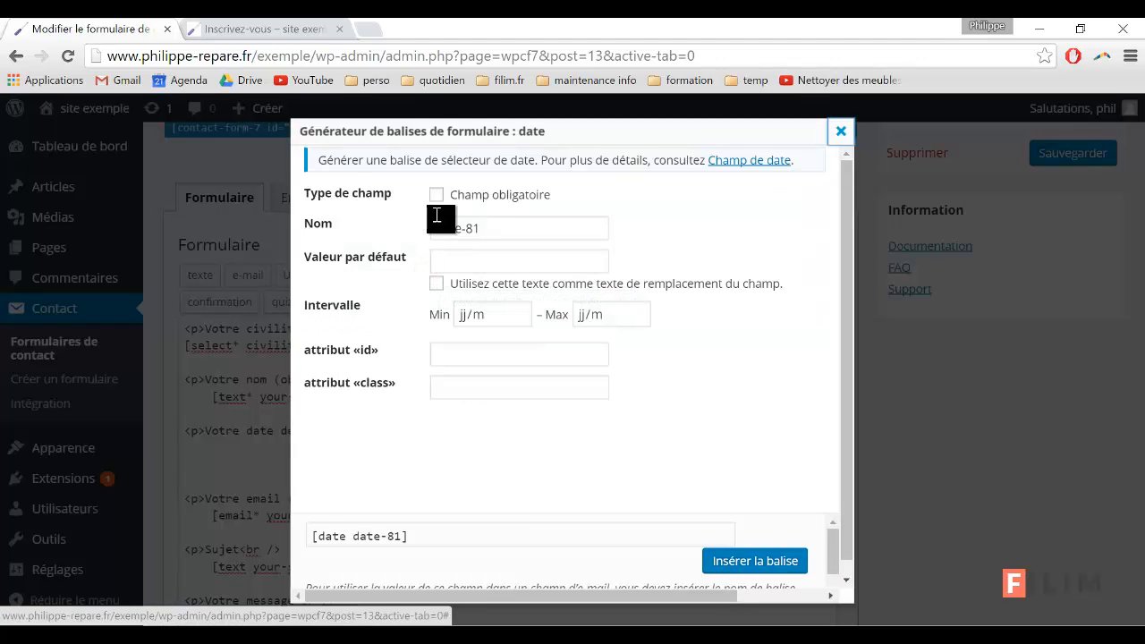
pyautogui.click(435, 208)
pyautogui.moveTo(490, 228); pyautogui.dragTo(410, 233)
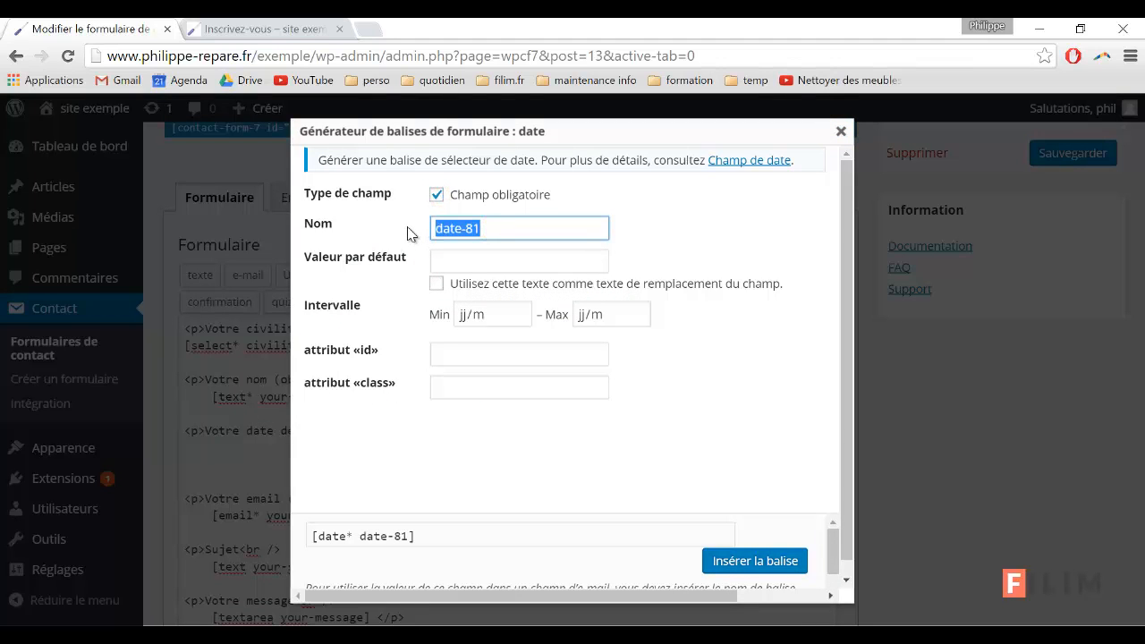
pyautogui.write('d')
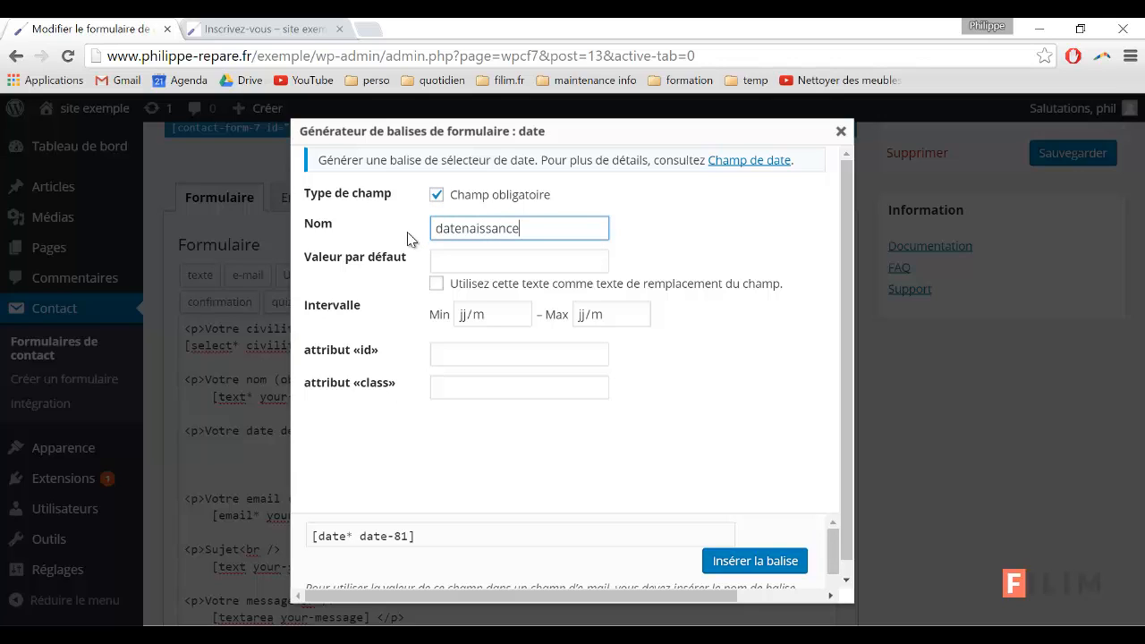
pyautogui.click(450, 265)
pyautogui.click(755, 561)
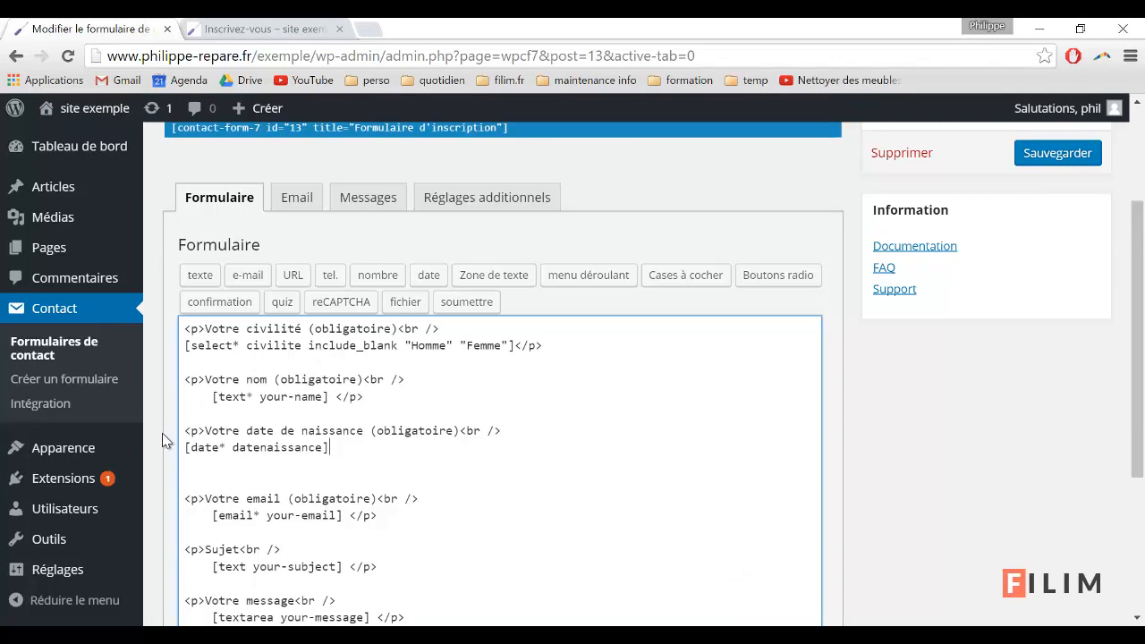
# Remove the surplus blank line below the date tag and append the closing </p> copied from the email field
pyautogui.click(391, 473)
pyautogui.press('BackSpace')
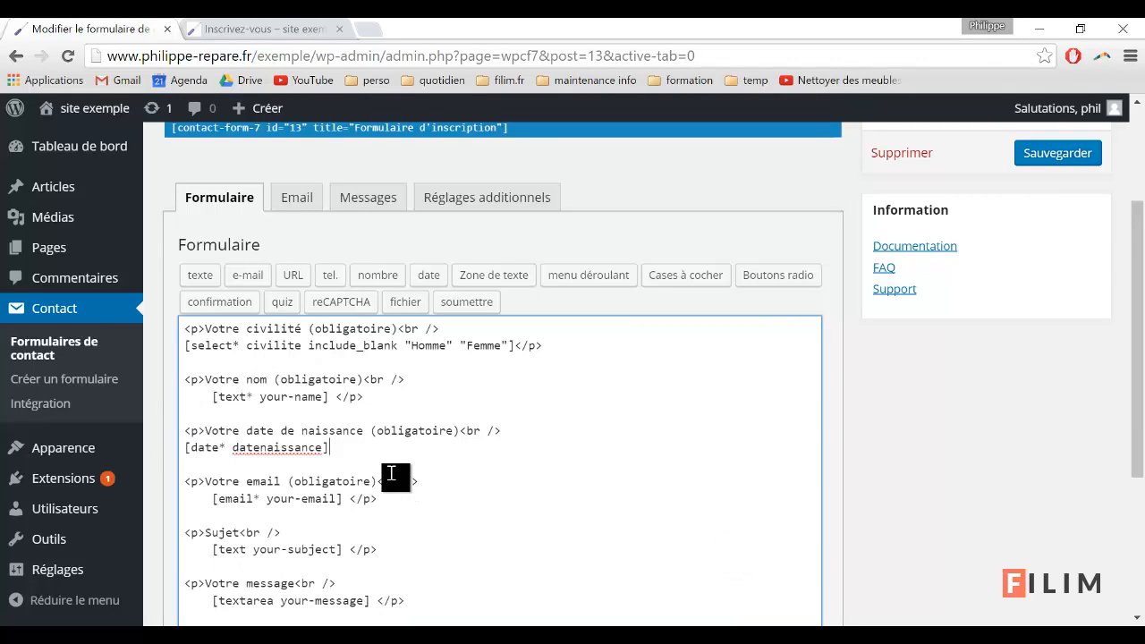
pyautogui.moveTo(388, 504); pyautogui.dragTo(353, 504)
pyautogui.click(372, 448)
pyautogui.hotkey('ctrl', 'v')
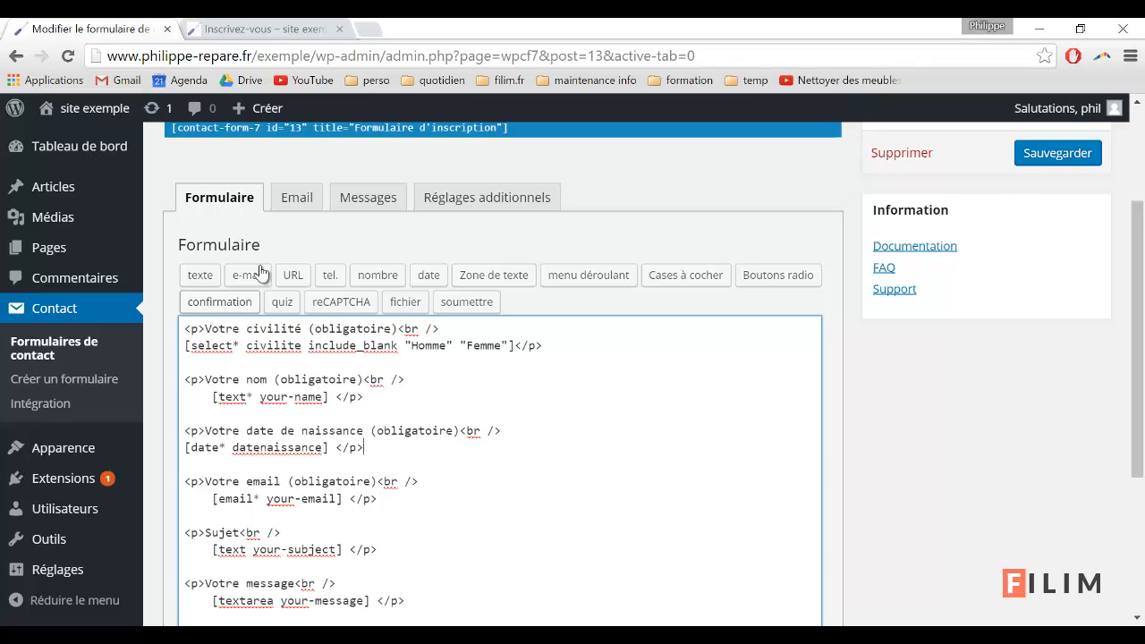
# Add the line "Date de naissance : [datenaissance]" below the Civilité line in the email's message body
pyautogui.doubleClick(269, 448)
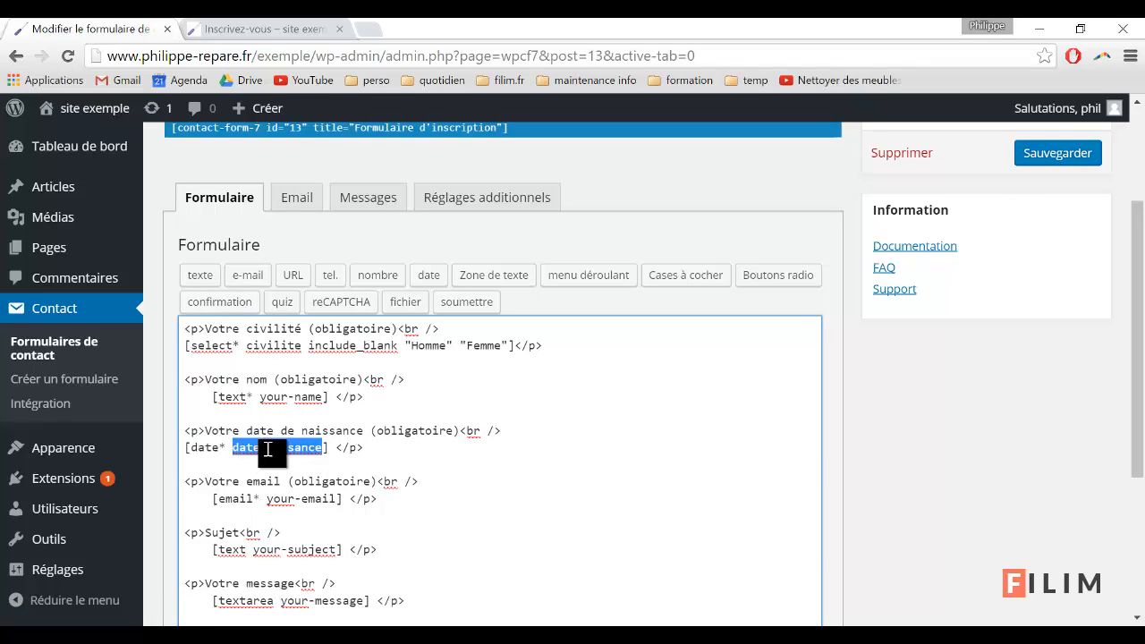
pyautogui.click(298, 198)
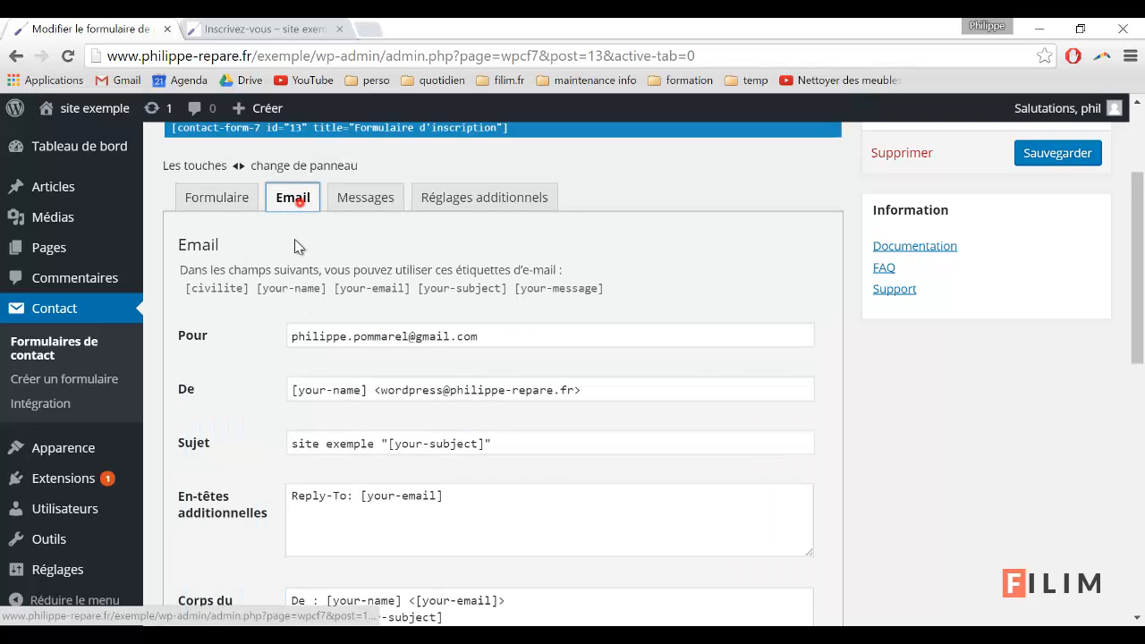
pyautogui.scroll(-3, 345, 389)
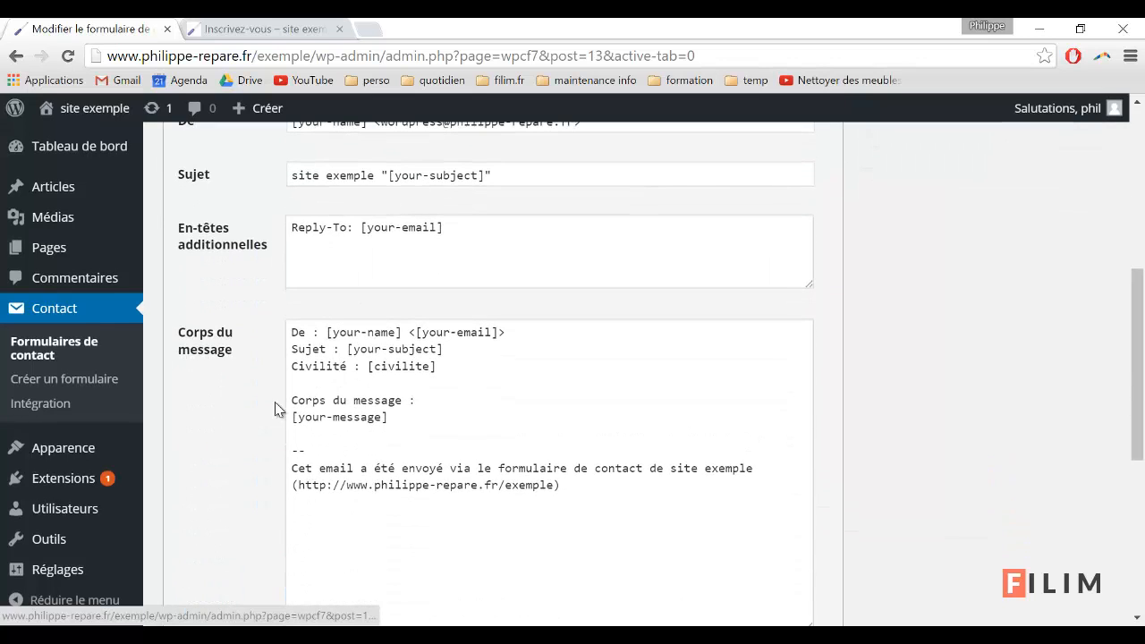
pyautogui.click(397, 383)
pyautogui.press('Return')
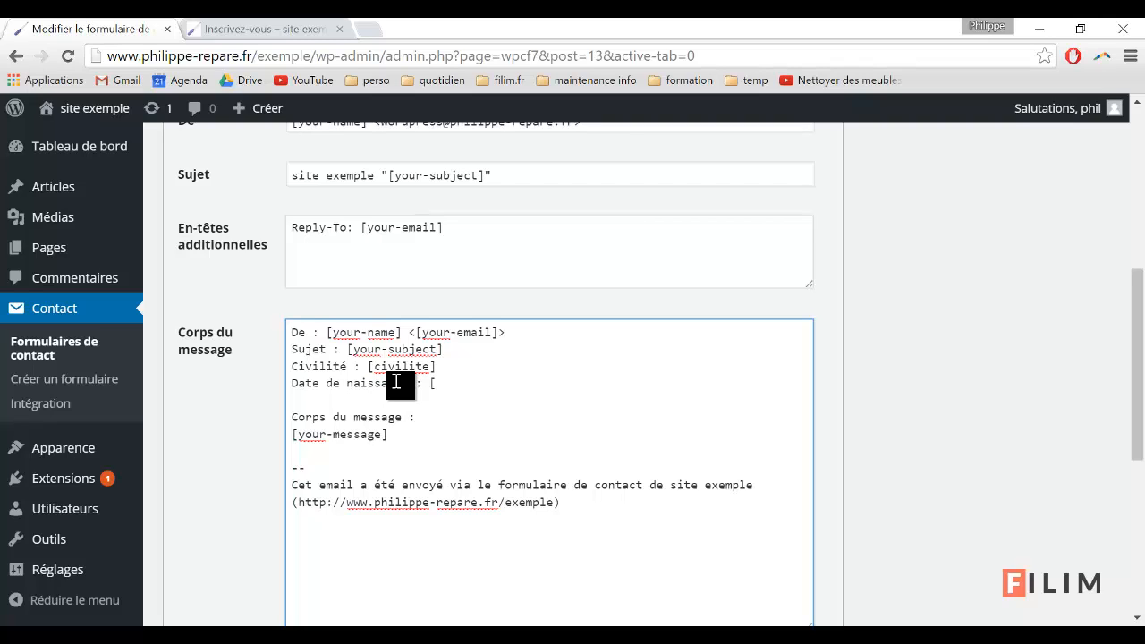
pyautogui.write('datenaissance')
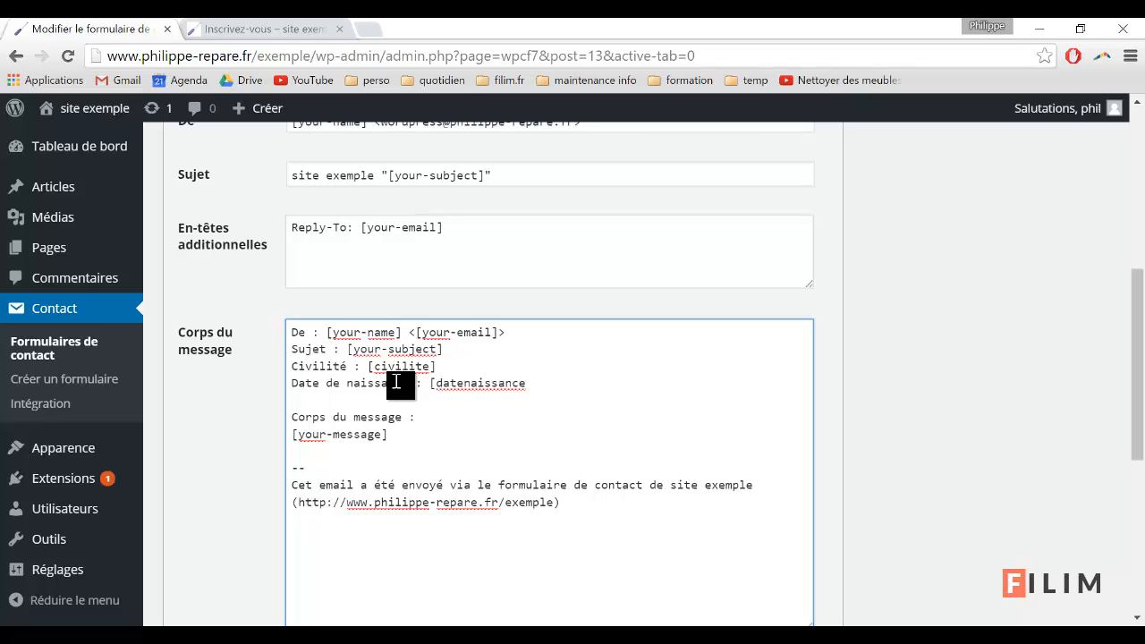
pyautogui.write(']')
# Save the contact form with its date of birth additions and return to the form template
pyautogui.scroll(5, 399, 380)
pyautogui.click(1033, 242)
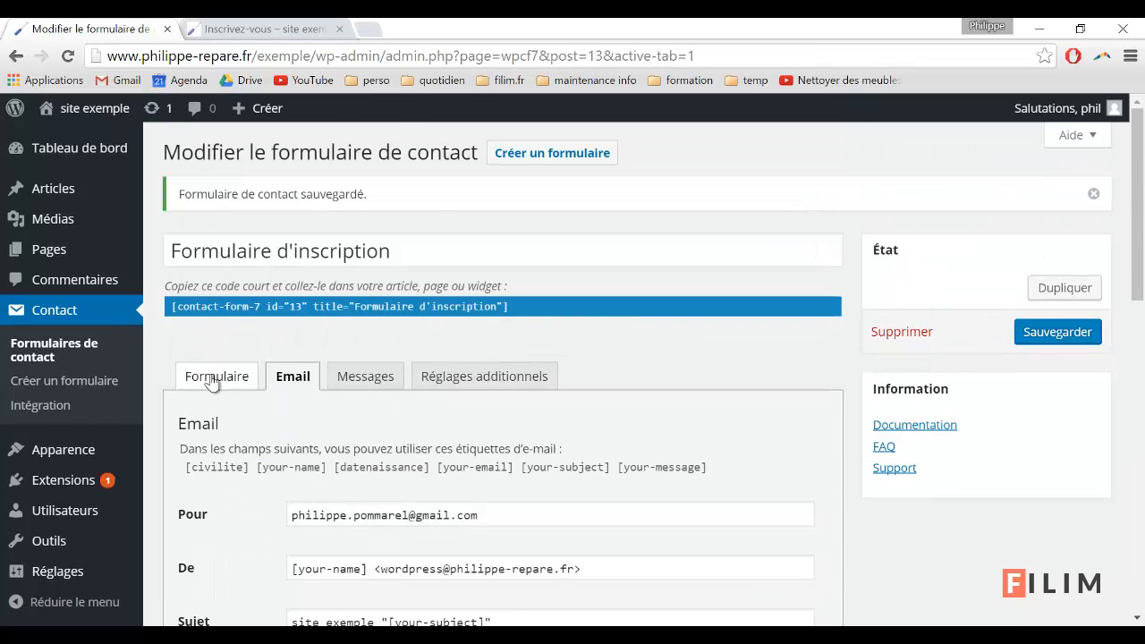
pyautogui.click(214, 377)
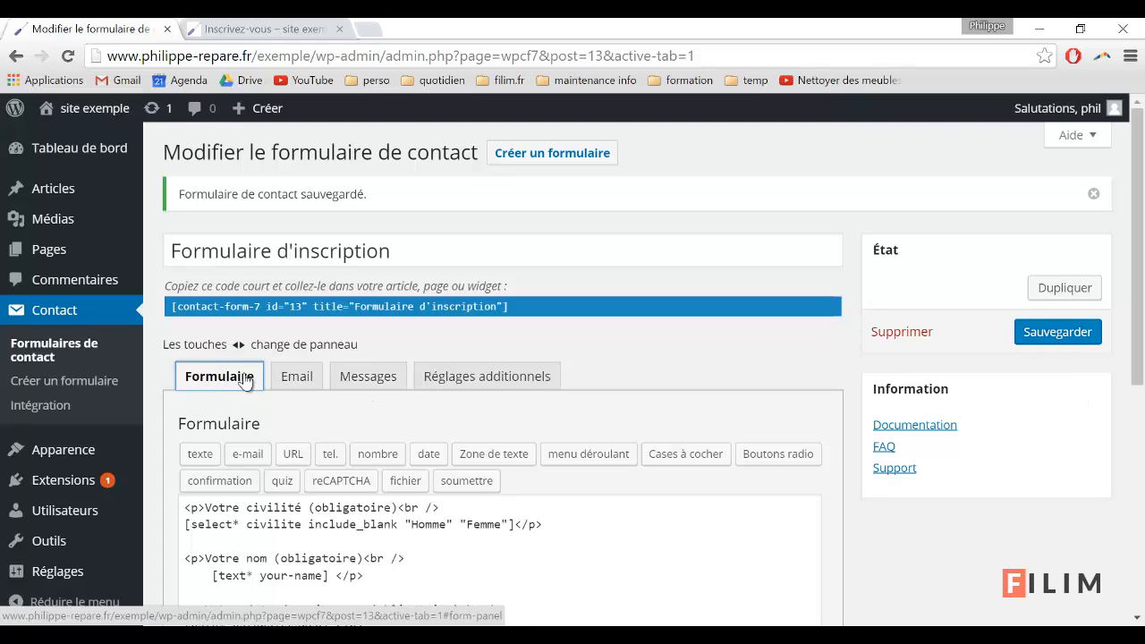
# Switch to the "Inscrivez-vous" page and reload it to check the new date of birth field
pyautogui.click(288, 27)
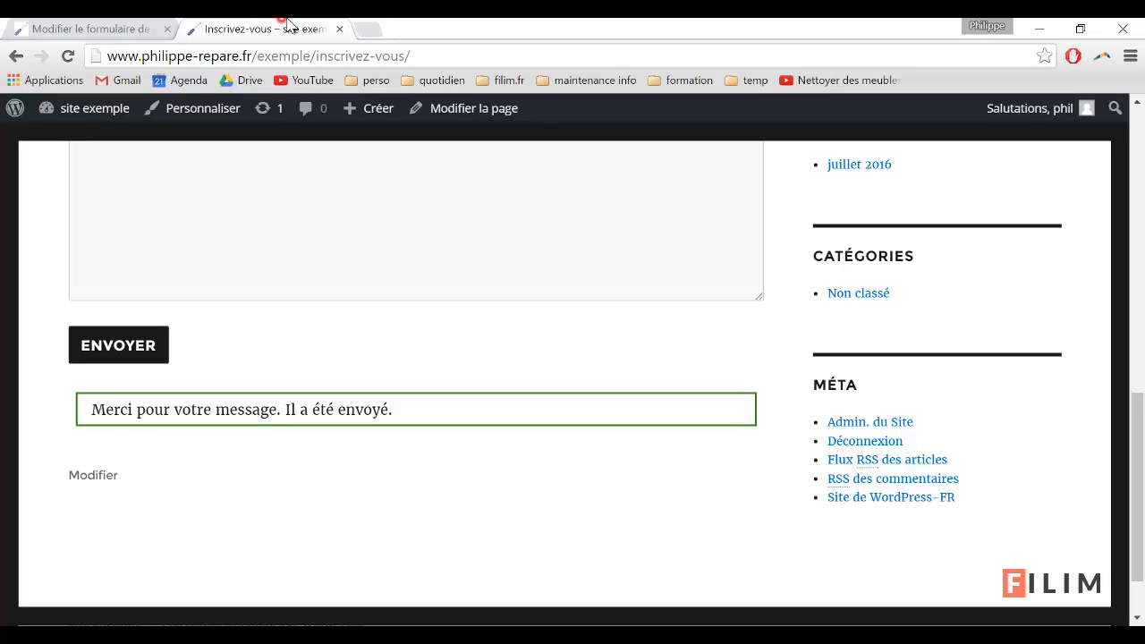
pyautogui.scroll(10, 259, 324)
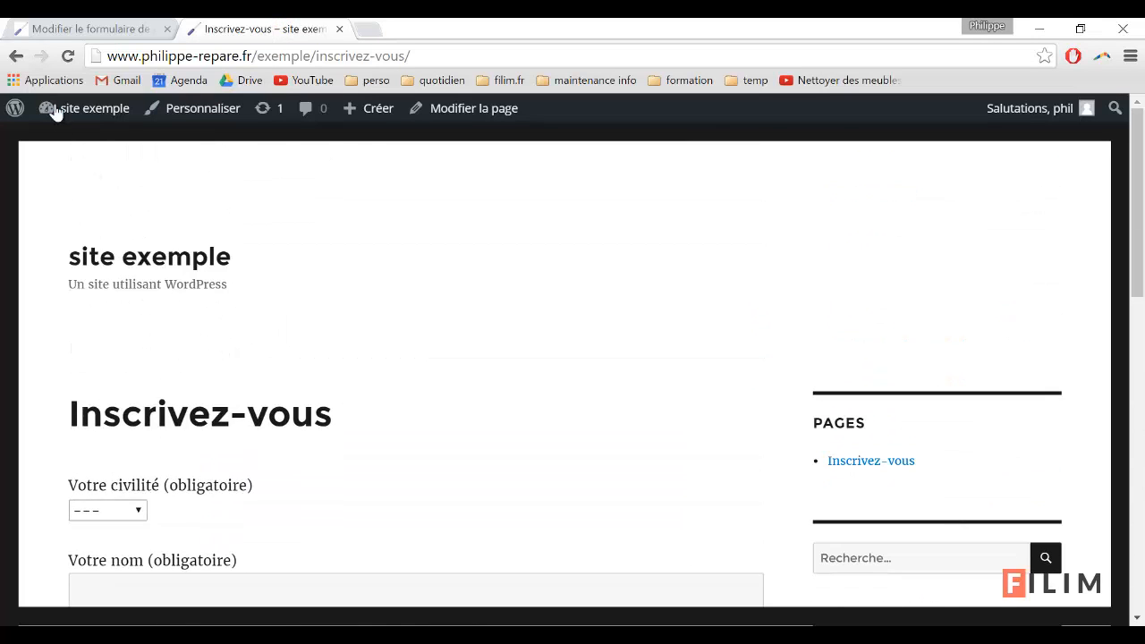
pyautogui.click(67, 56)
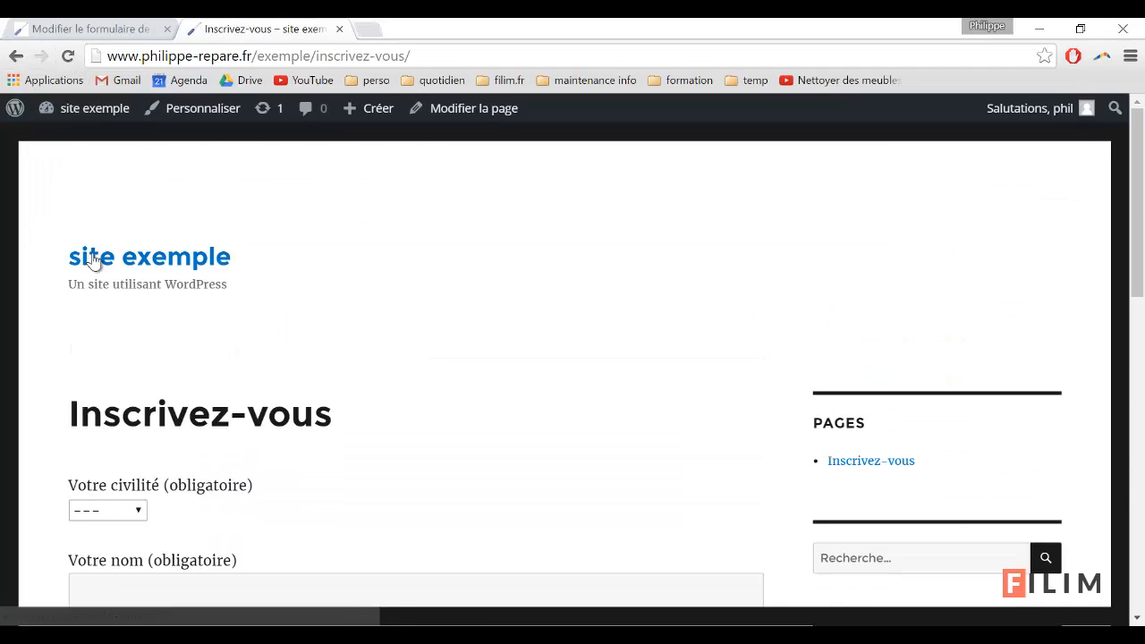
pyautogui.scroll(-3, 92, 259)
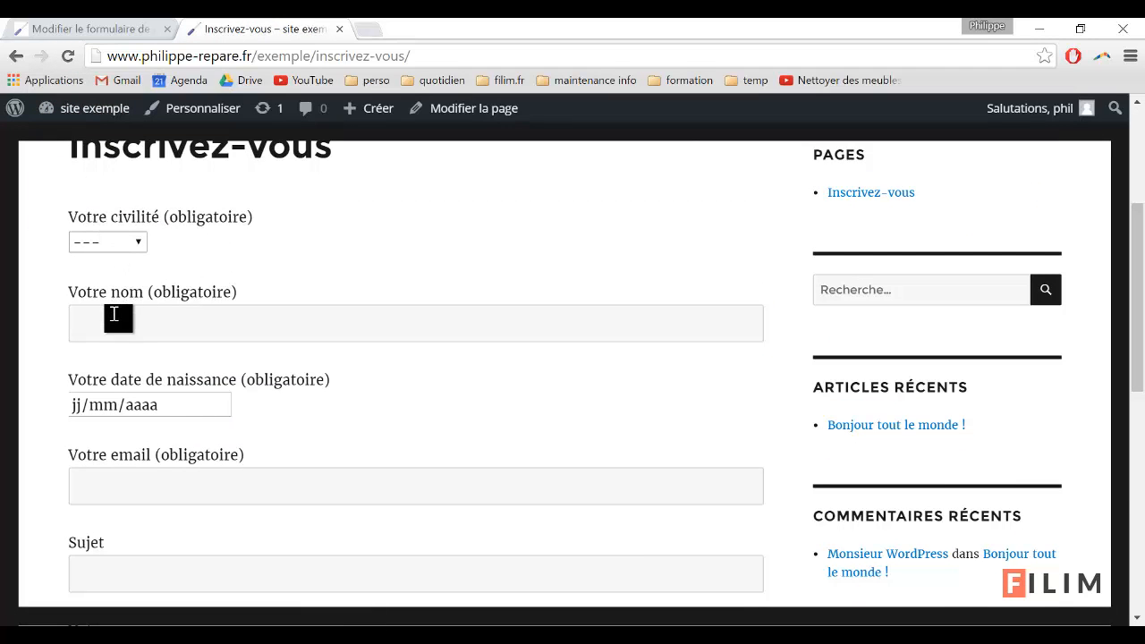
pyautogui.click(169, 404)
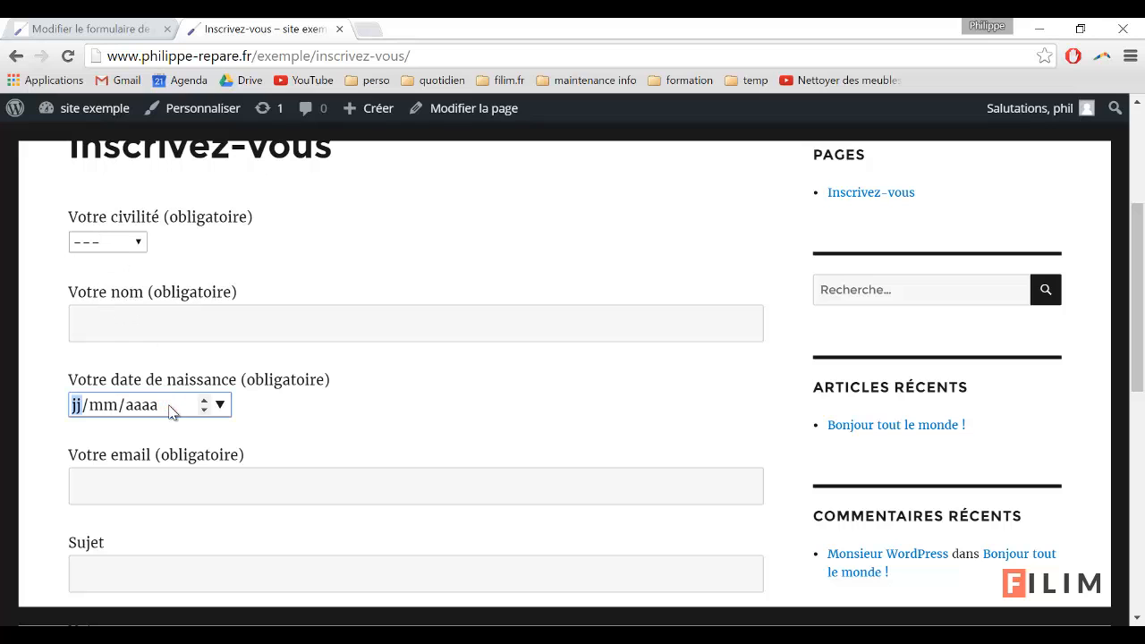
pyautogui.scroll(2, 174, 501)
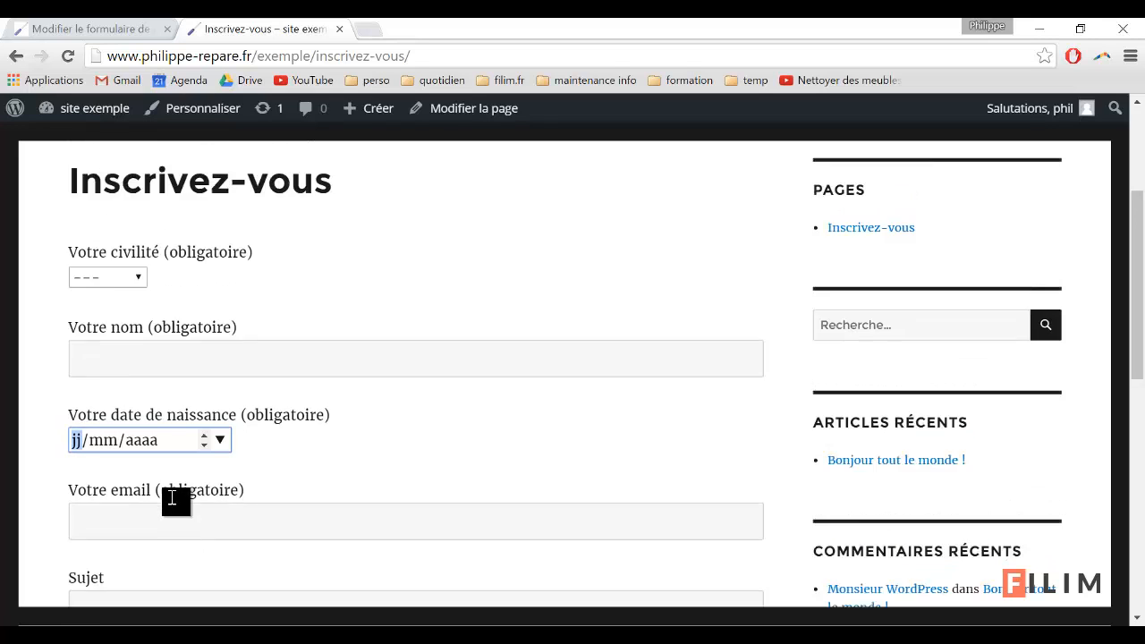
pyautogui.scroll(-2, 134, 274)
# Choose Femme as the civilité and enter test3 as the name in the registration form
pyautogui.click(143, 241)
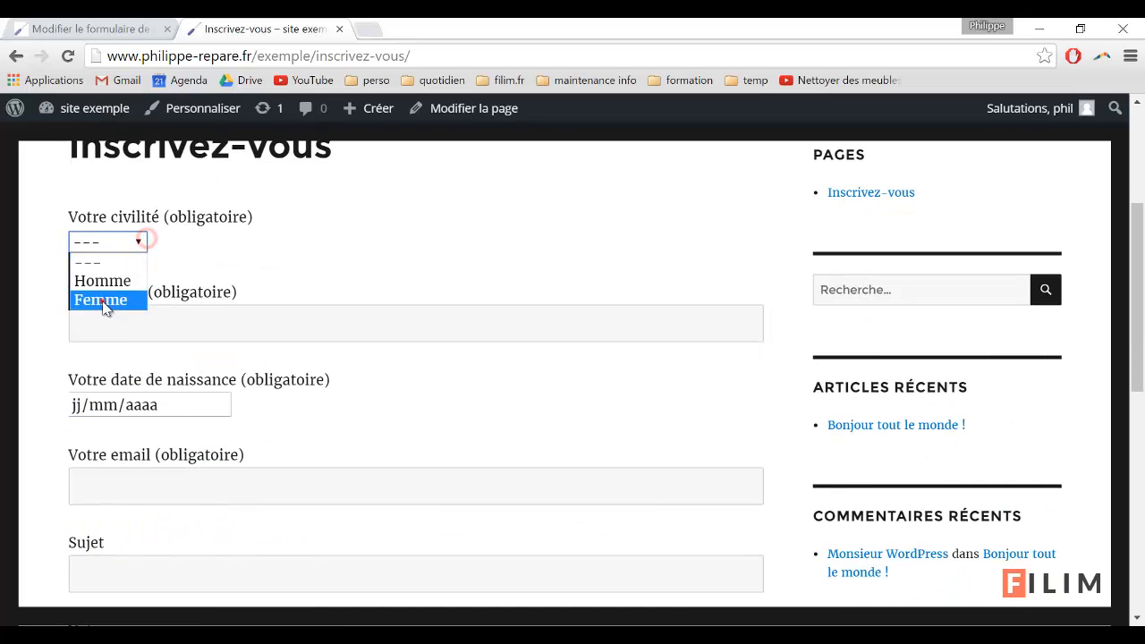
pyautogui.click(105, 300)
pyautogui.click(148, 334)
pyautogui.write('test3')
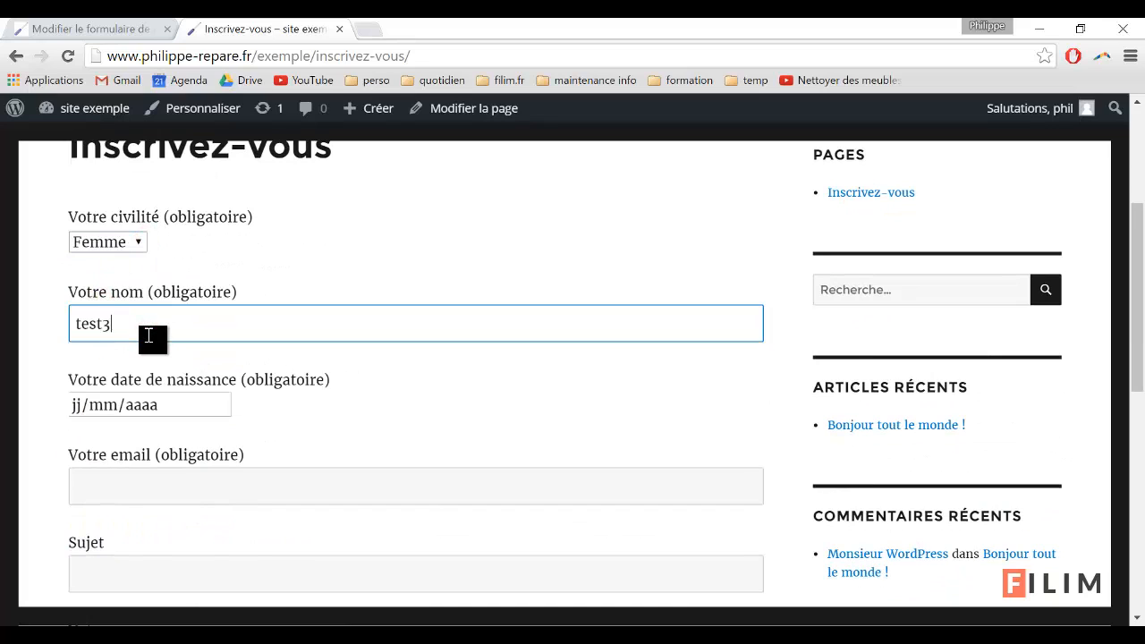
pyautogui.press('Tab')
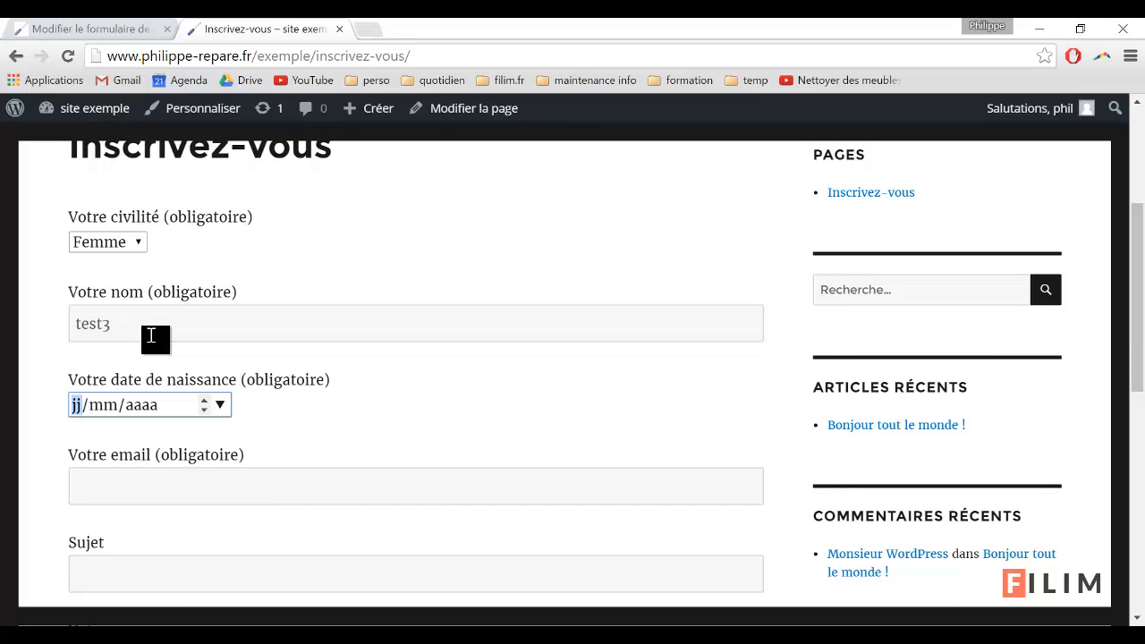
pyautogui.click(217, 407)
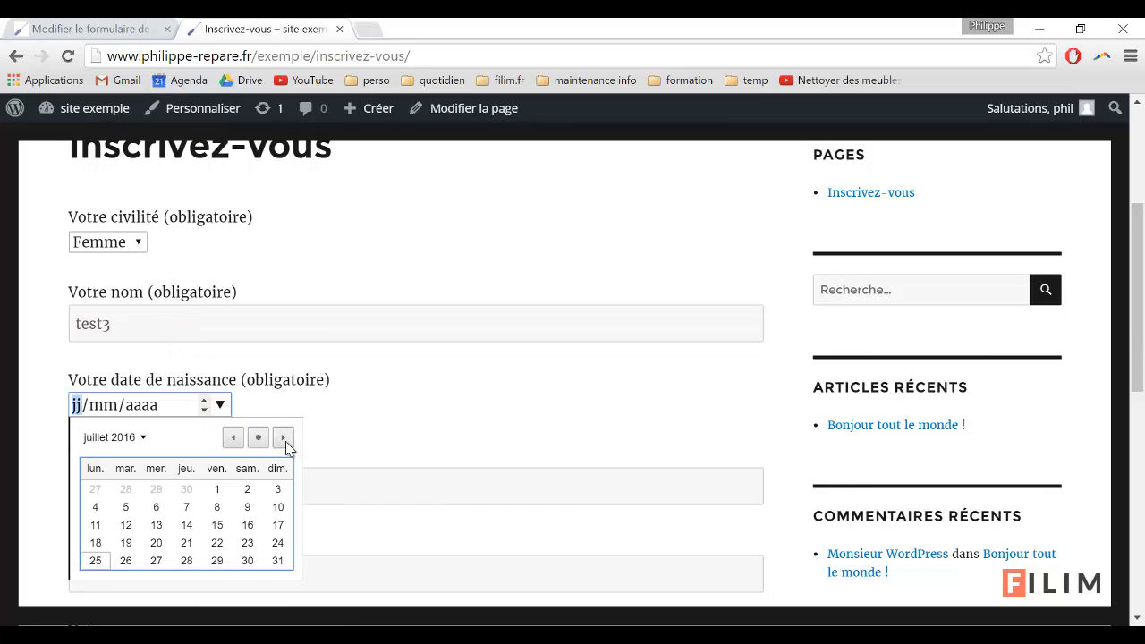
pyautogui.click(284, 439)
pyautogui.click(283, 439)
pyautogui.click(233, 438)
pyautogui.click(234, 439)
pyautogui.click(234, 439)
pyautogui.click(234, 438)
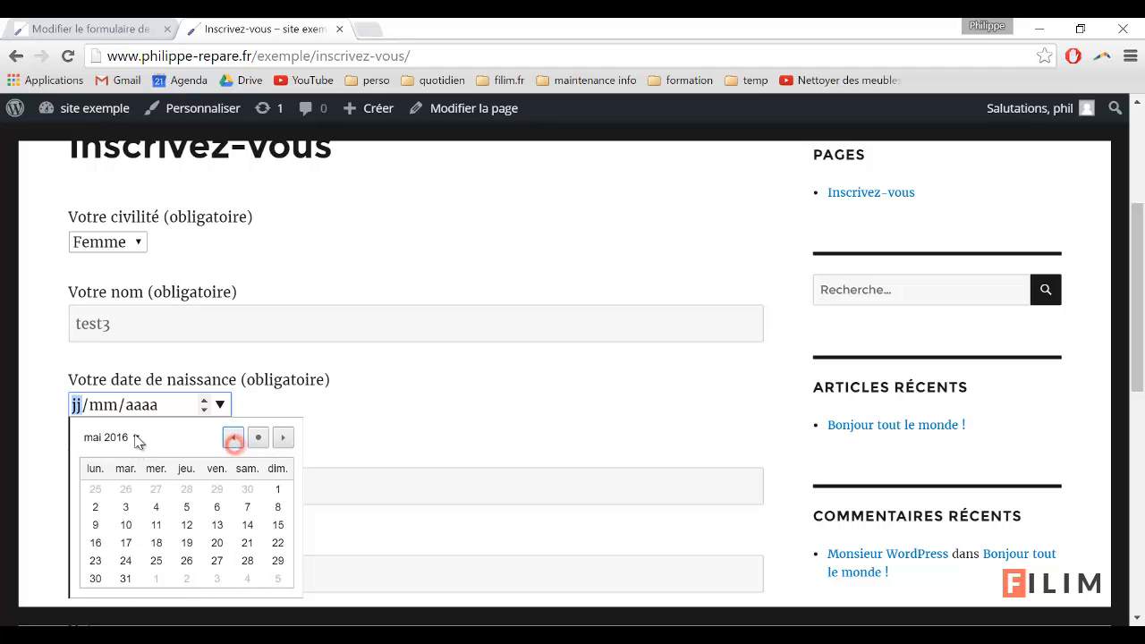
pyautogui.click(137, 438)
pyautogui.click(97, 468)
pyautogui.click(137, 439)
pyautogui.click(137, 438)
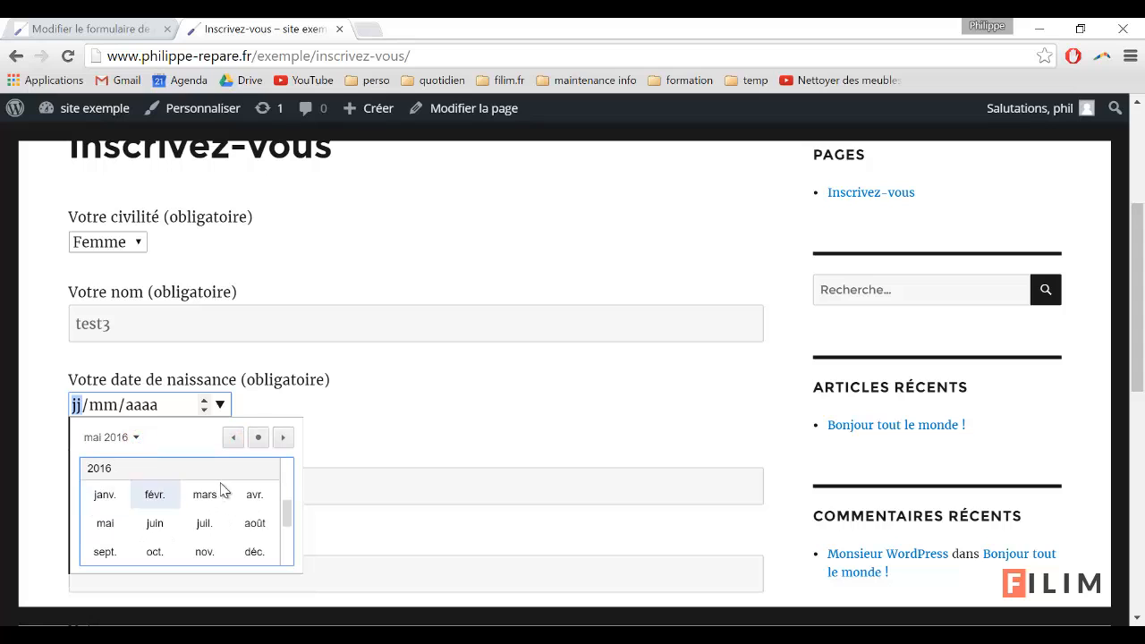
pyautogui.click(234, 437)
pyautogui.click(234, 437)
pyautogui.click(233, 438)
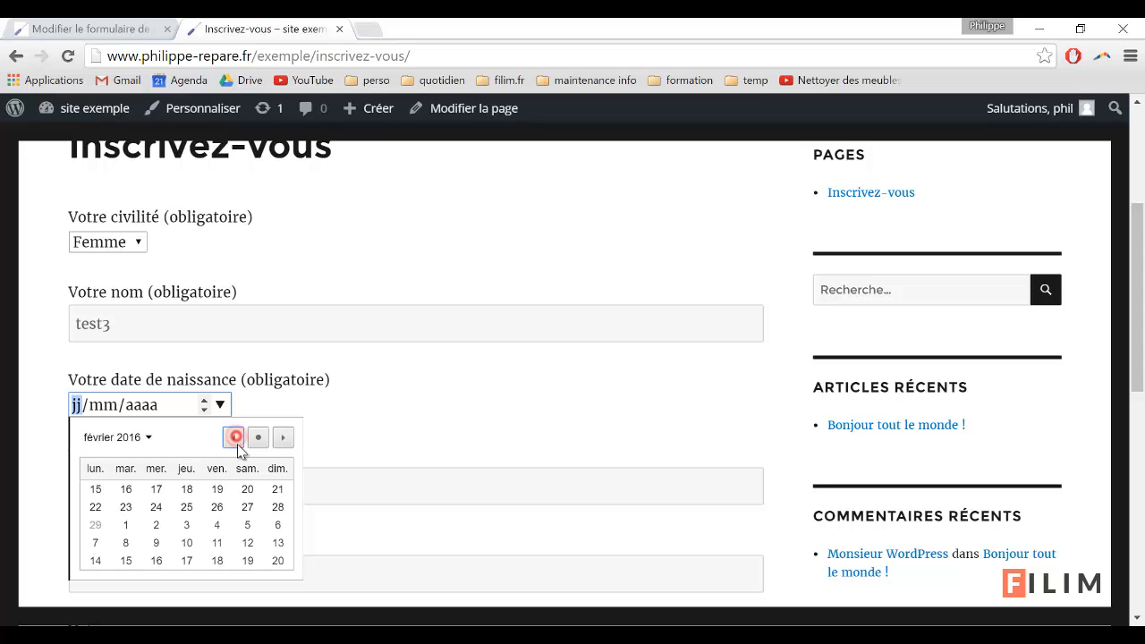
pyautogui.click(141, 446)
pyautogui.scroll(5, 286, 508)
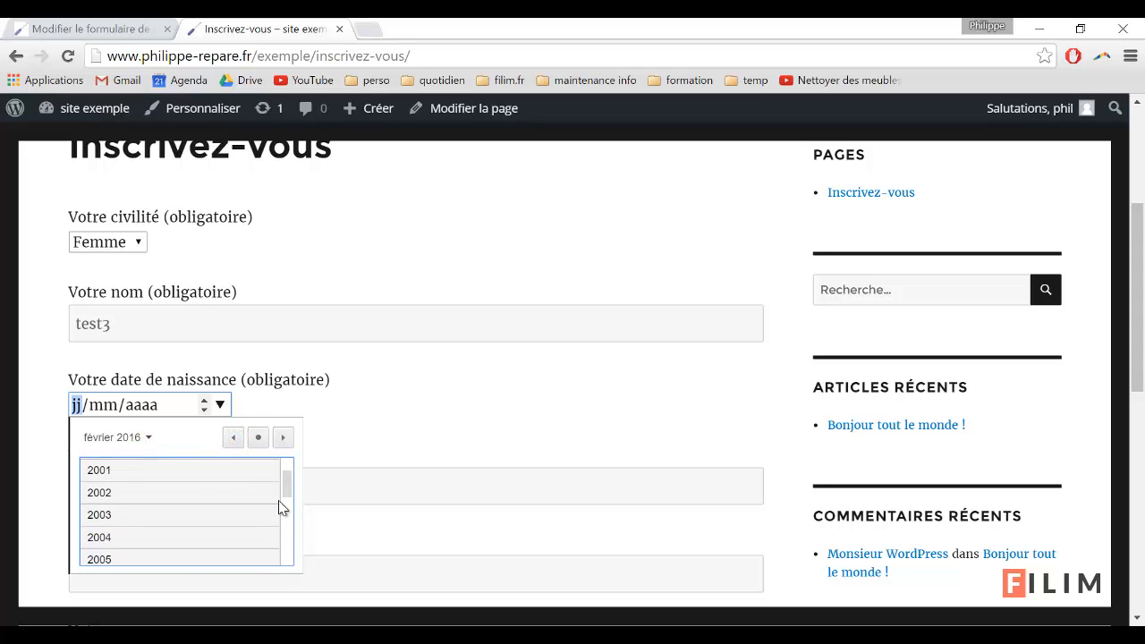
pyautogui.scroll(2, 283, 508)
pyautogui.click(246, 465)
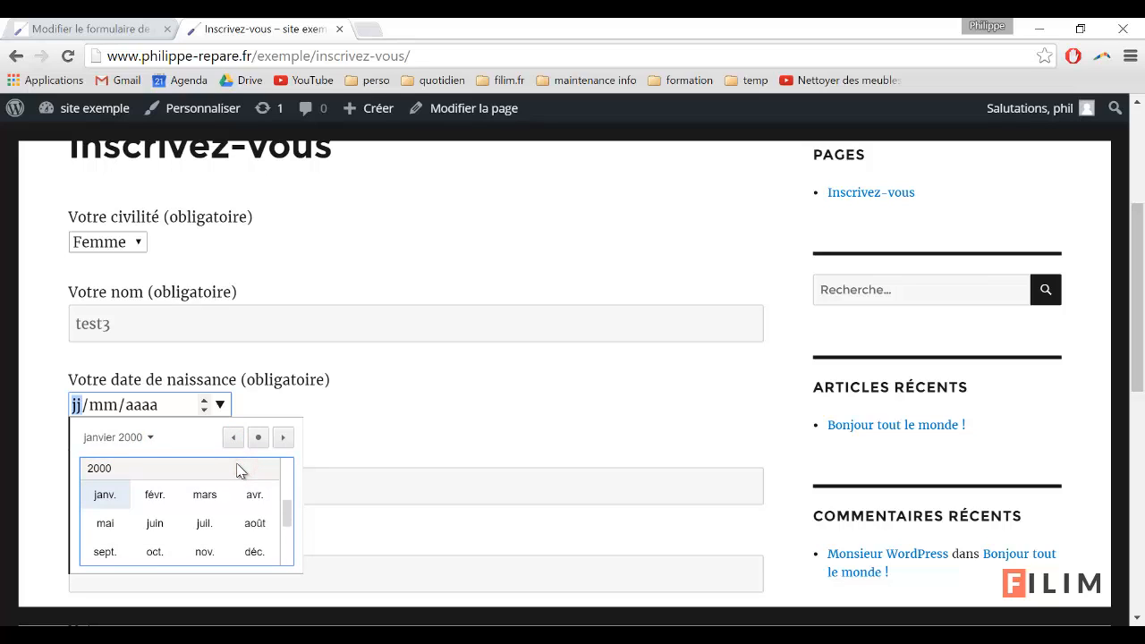
pyautogui.click(394, 416)
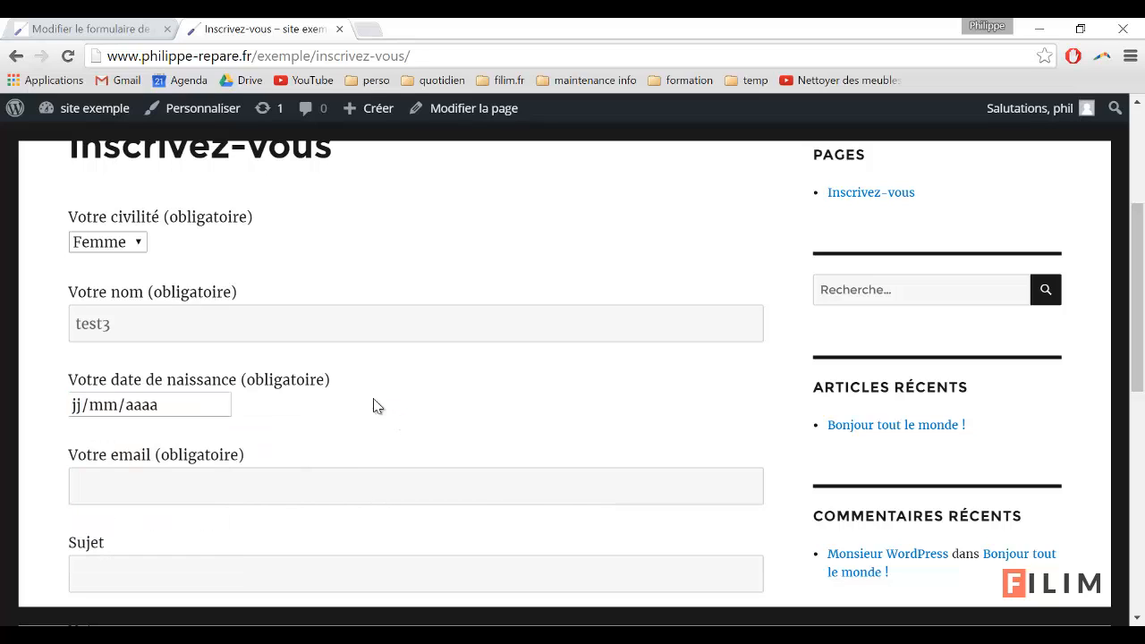
# Fill in the test date of birth and the test e-mail address in the registration form
pyautogui.click(165, 404)
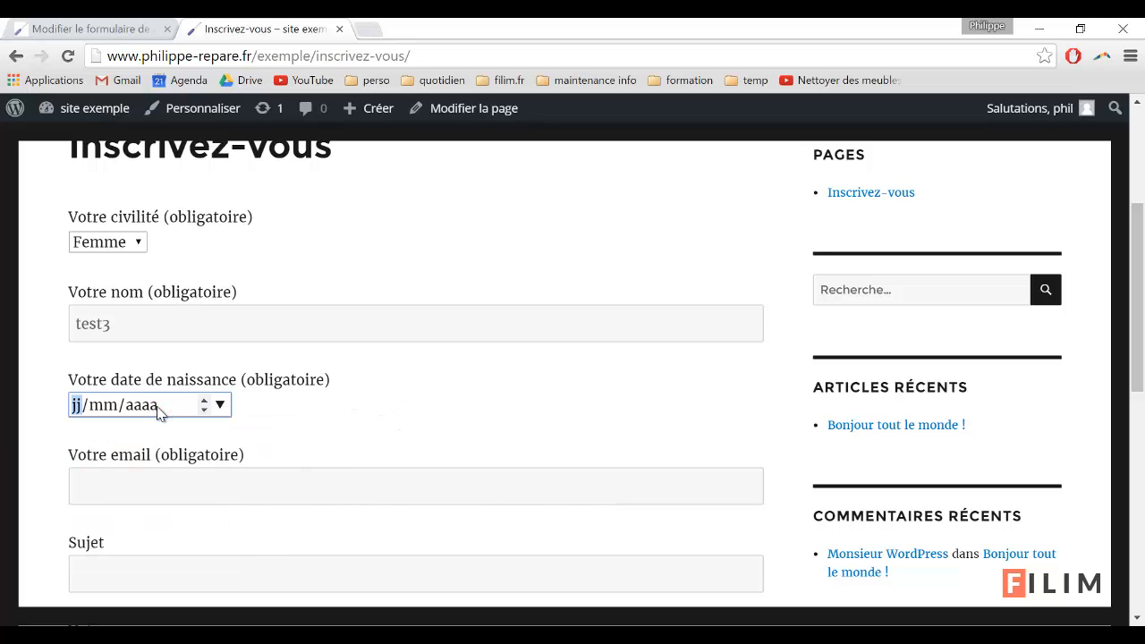
pyautogui.write('01/')
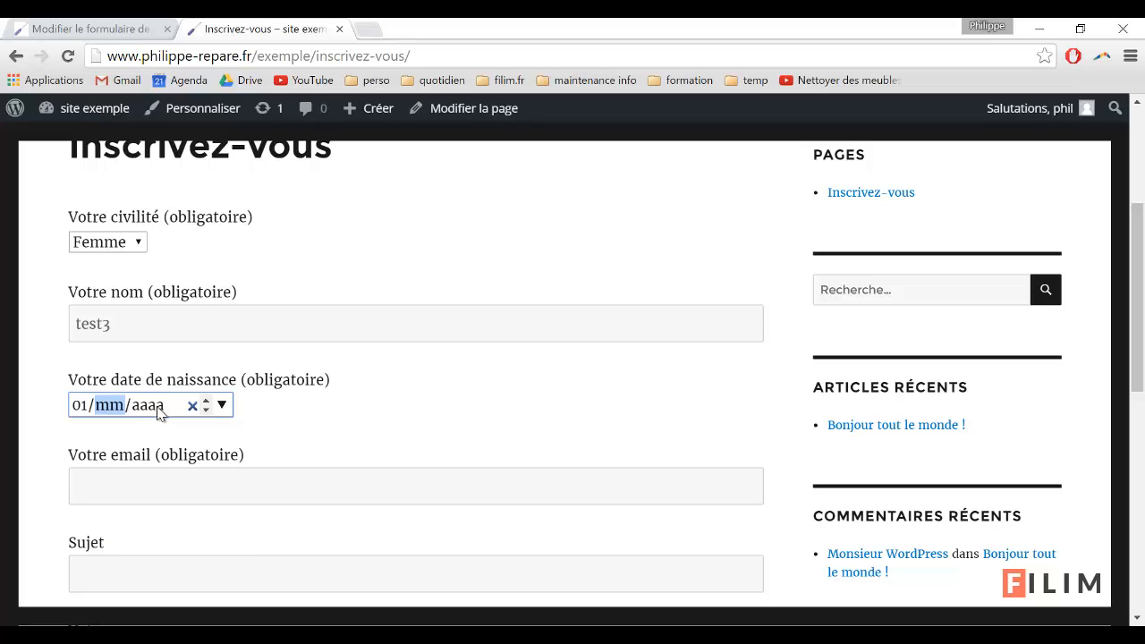
pyautogui.write('04/1982')
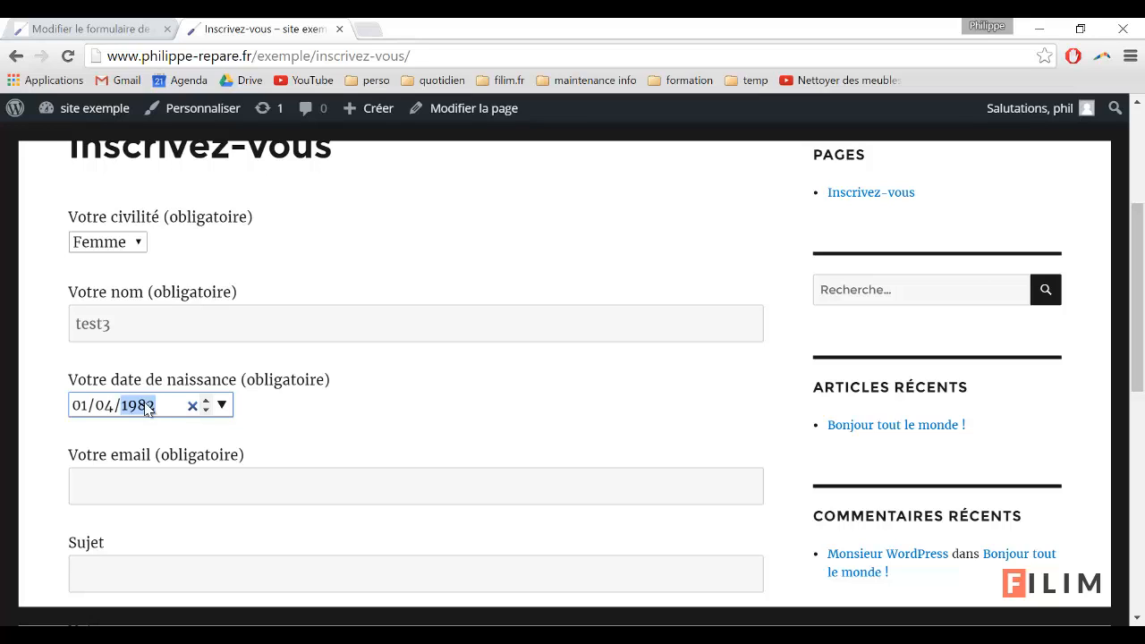
pyautogui.click(149, 482)
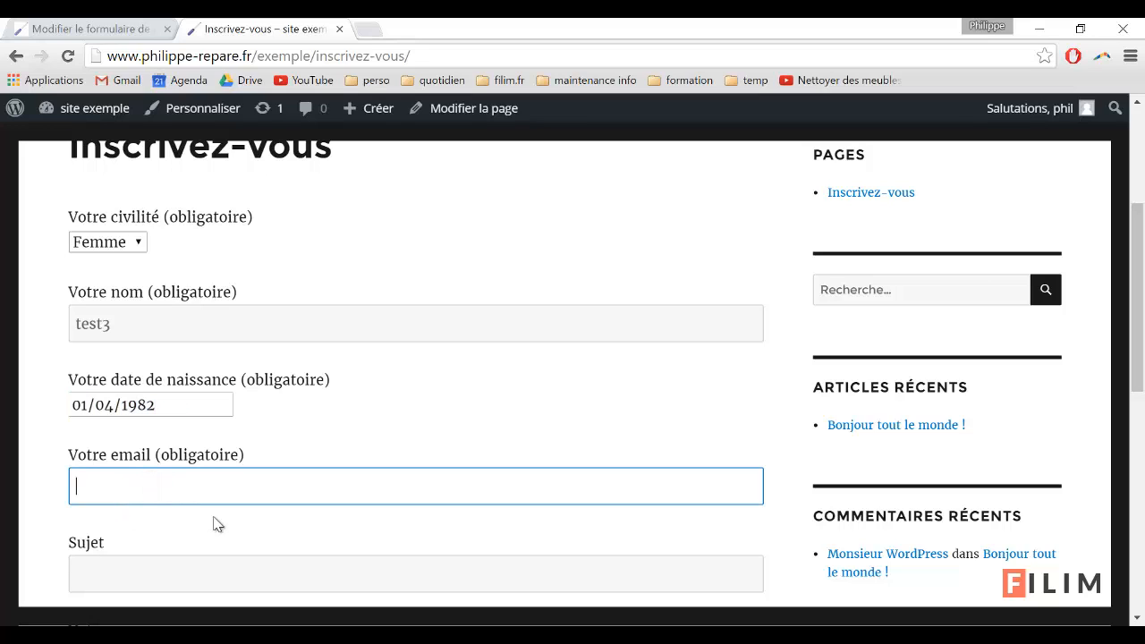
pyautogui.write('test3@test.fr')
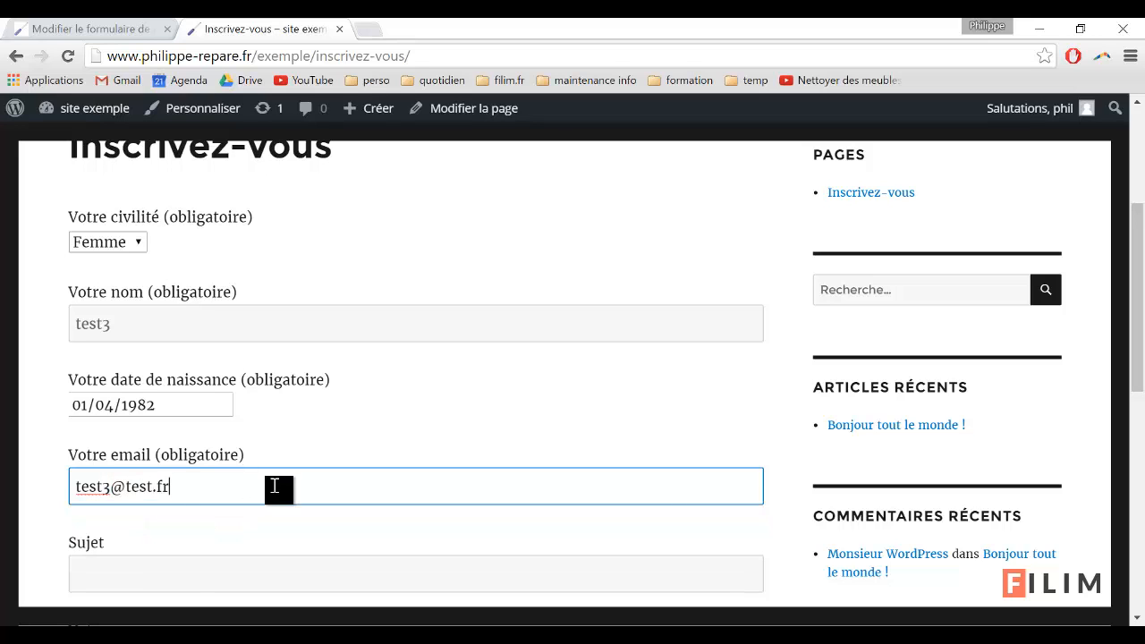
# Enter test3 as the subject and "test3 blabal bla" as the message
pyautogui.click(206, 568)
pyautogui.scroll(-1, 216, 564)
pyautogui.scroll(-1, 215, 562)
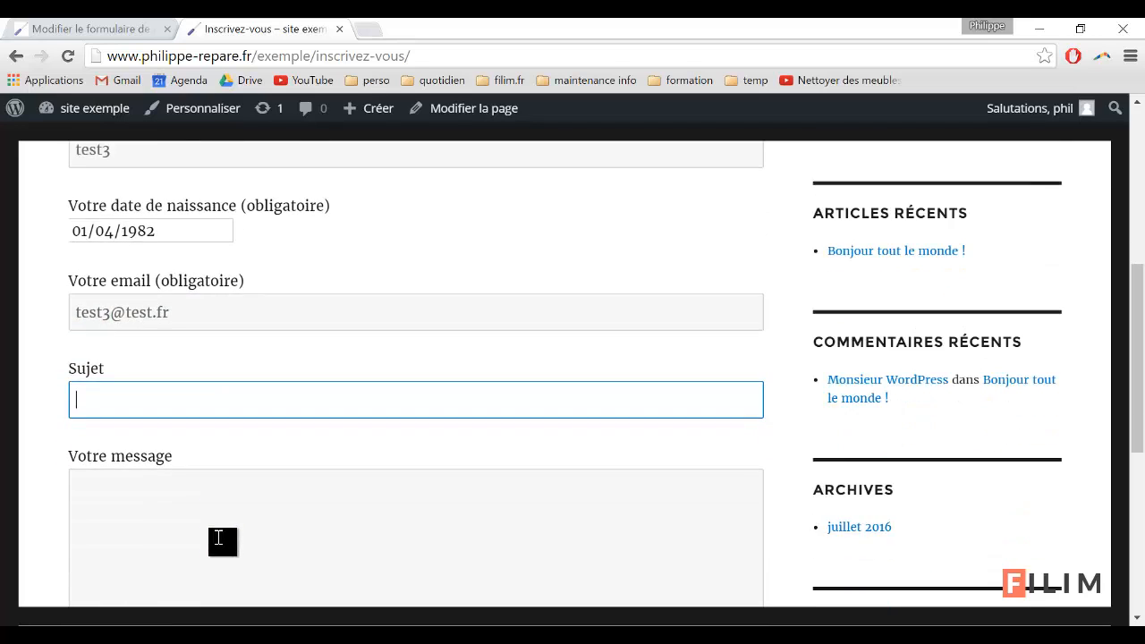
pyautogui.write('test3')
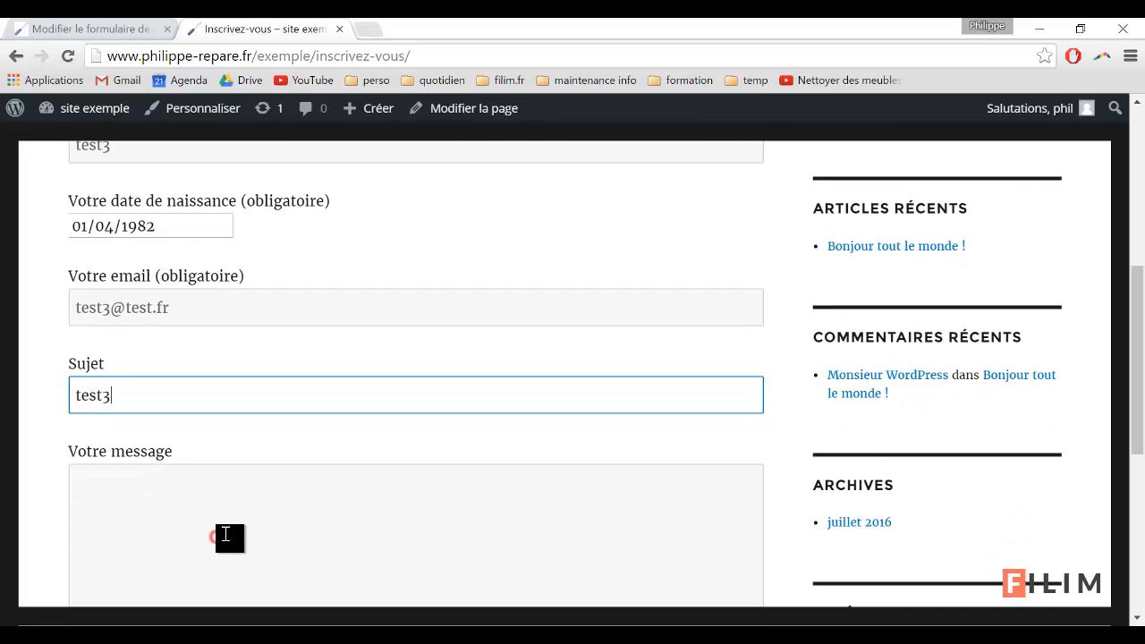
pyautogui.click(229, 535)
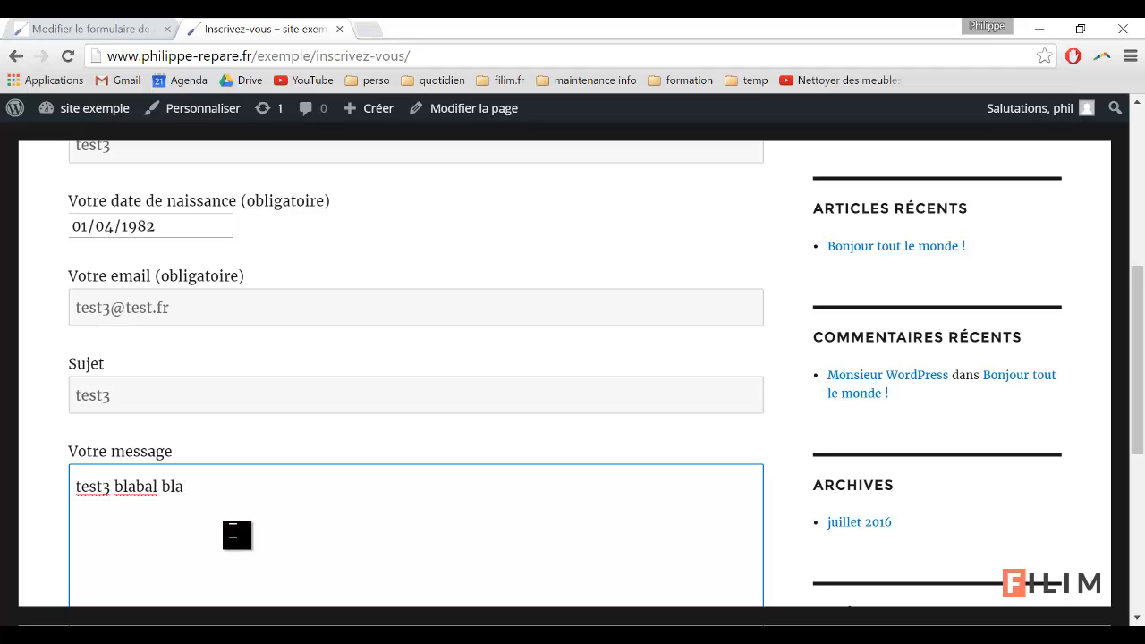
# Send the completed test registration form
pyautogui.scroll(-3, 232, 531)
pyautogui.click(110, 509)
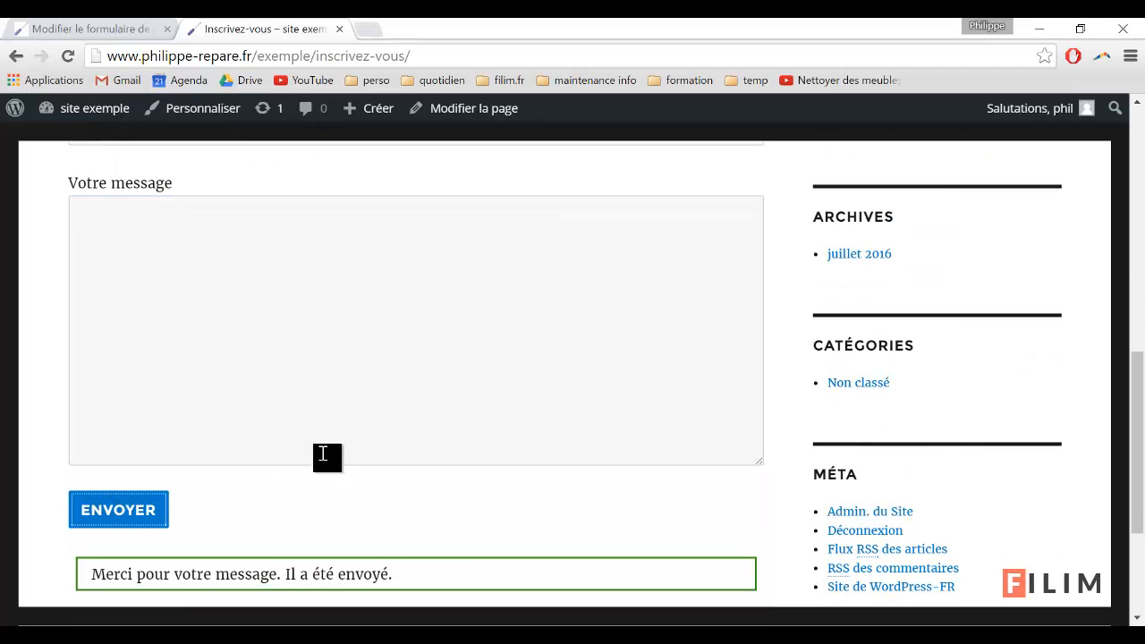
pyautogui.scroll(-1, 323, 454)
# Switch to Gmail and open the new "test3" message to check its civilité and date of birth lines
pyautogui.moveTo(775, 625)
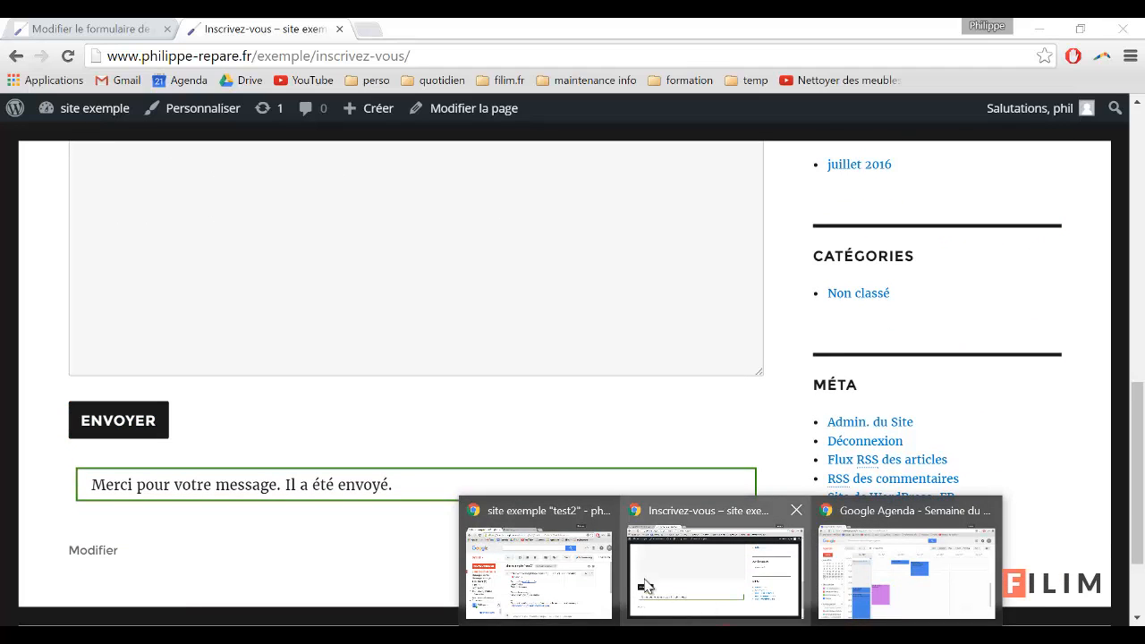
pyautogui.click(560, 578)
pyautogui.click(429, 311)
pyautogui.click(658, 308)
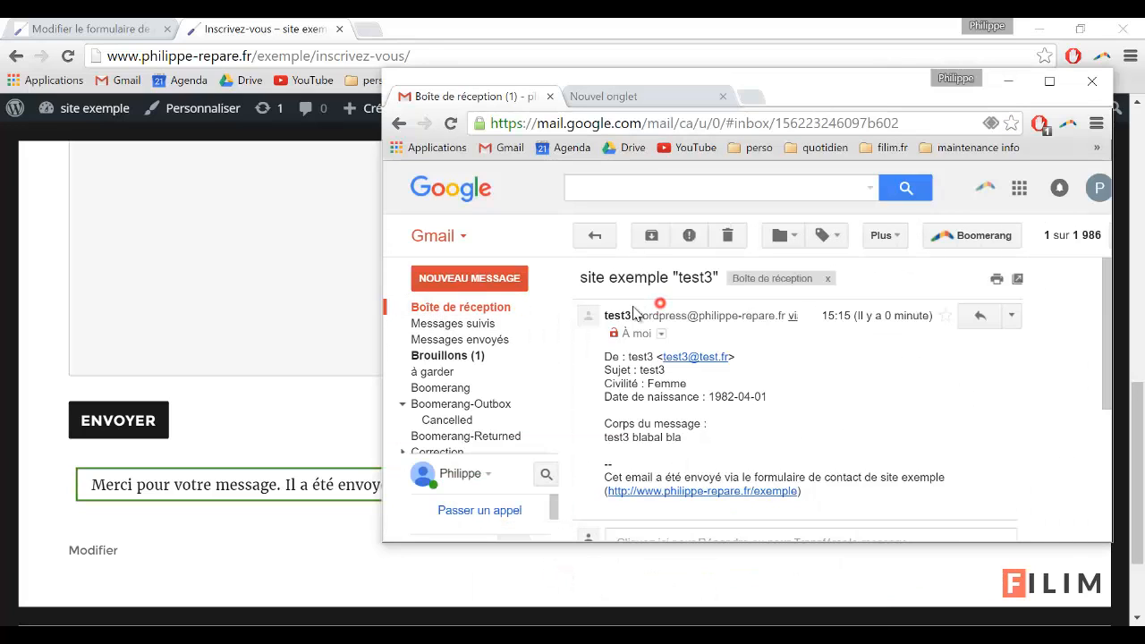
pyautogui.moveTo(622, 319)
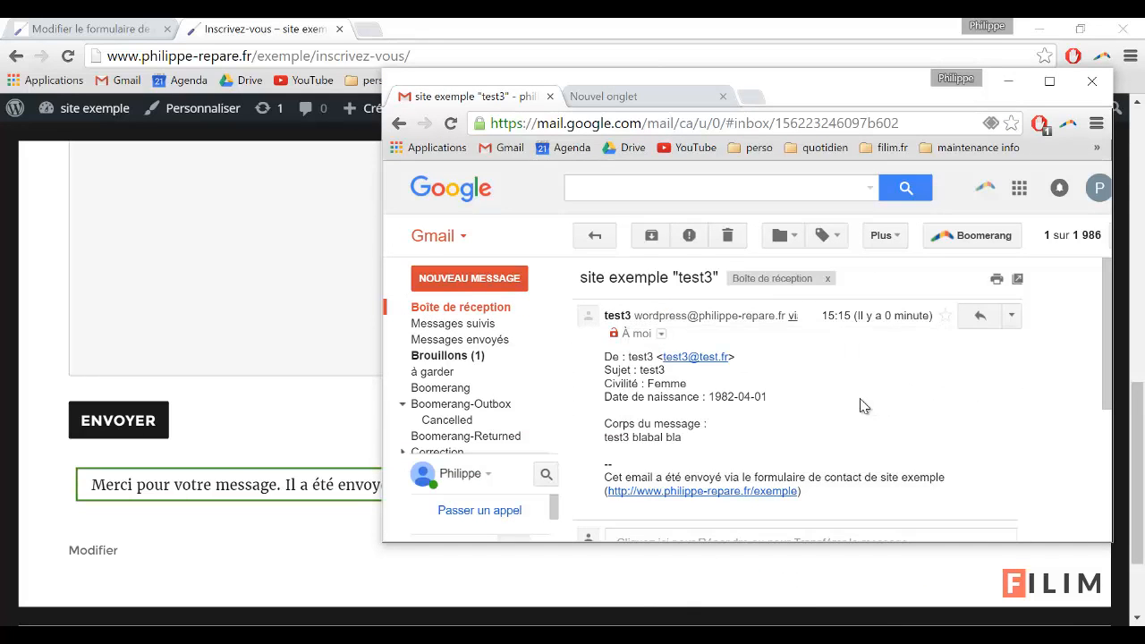
pyautogui.moveTo(710, 397); pyautogui.dragTo(767, 398)
pyautogui.doubleClick(658, 384)
pyautogui.click(699, 424)
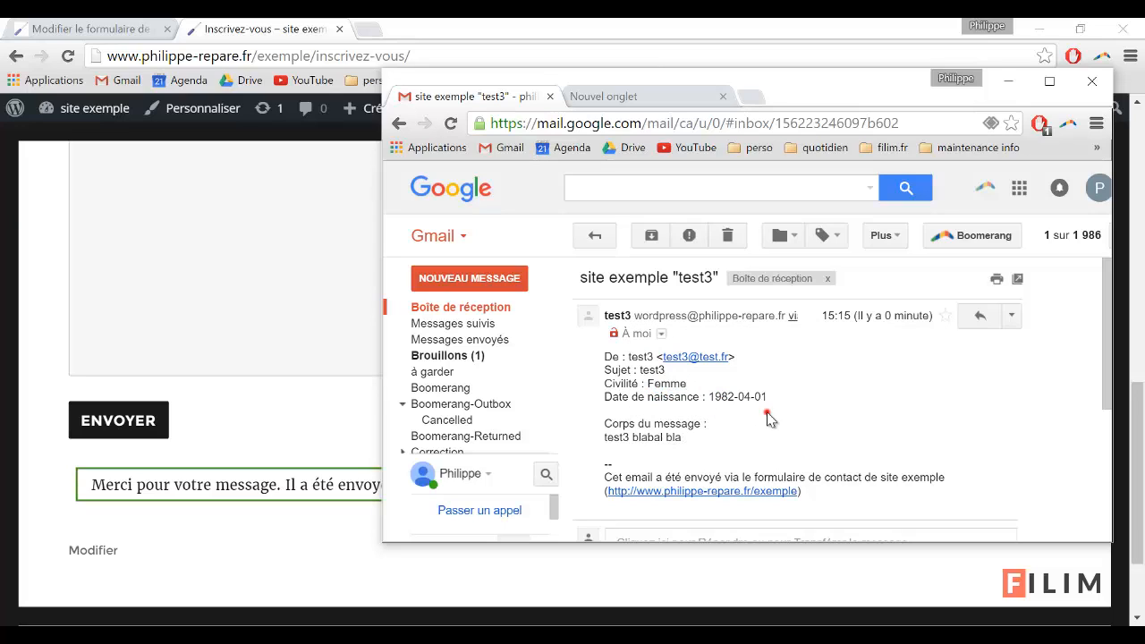
# Leave Gmail and return to the form template of "Formulaire d'inscription" in the WordPress admin
pyautogui.click(281, 425)
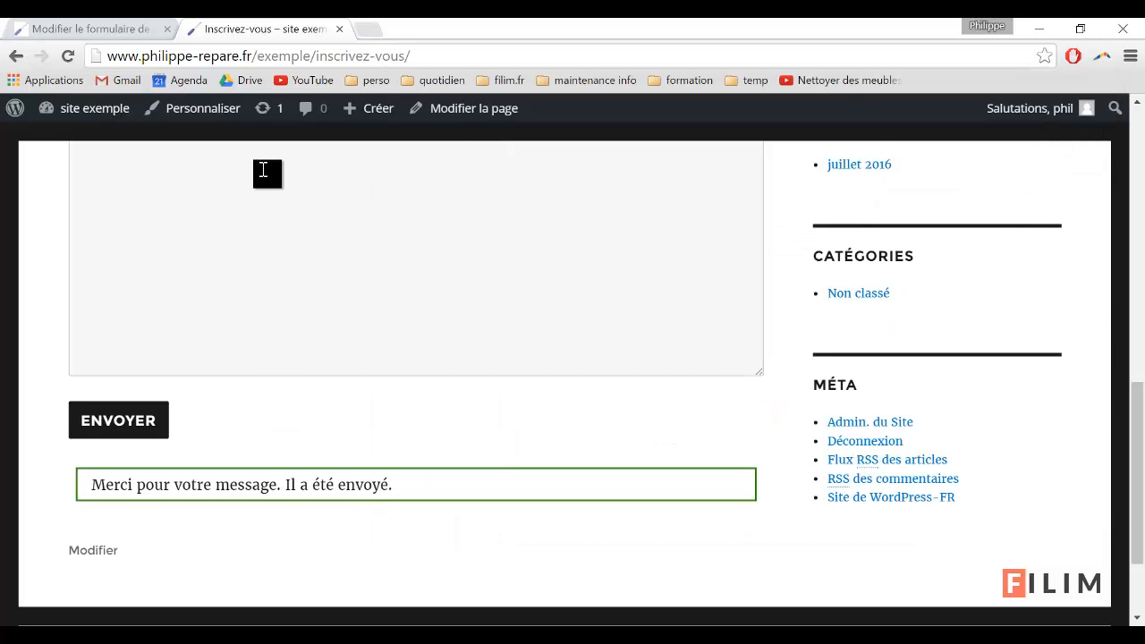
pyautogui.scroll(10, 262, 160)
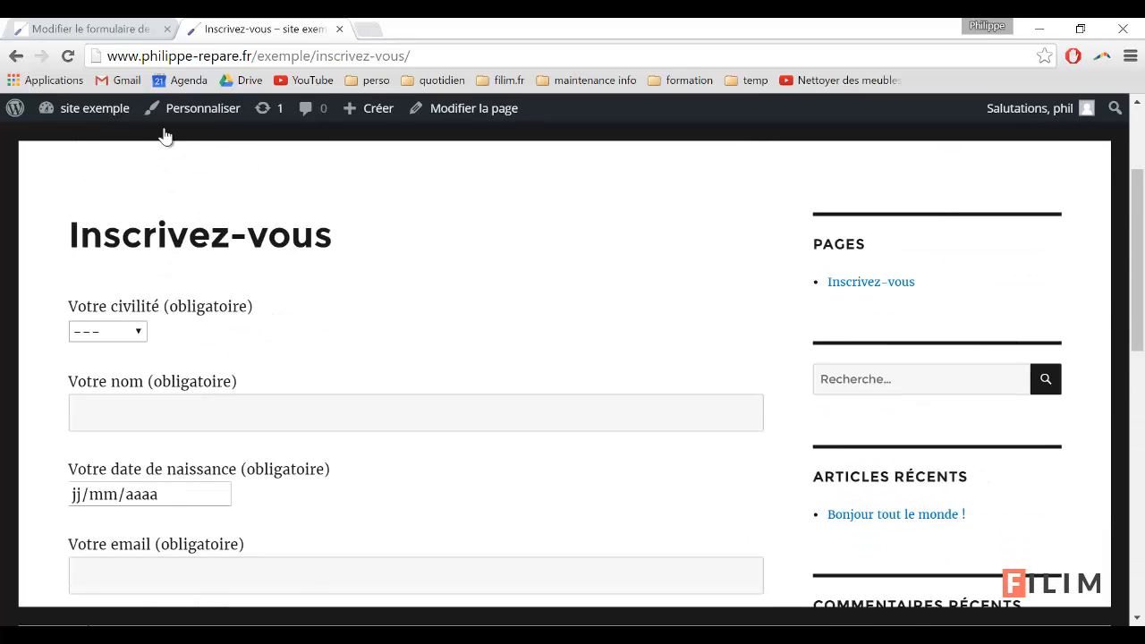
pyautogui.click(101, 27)
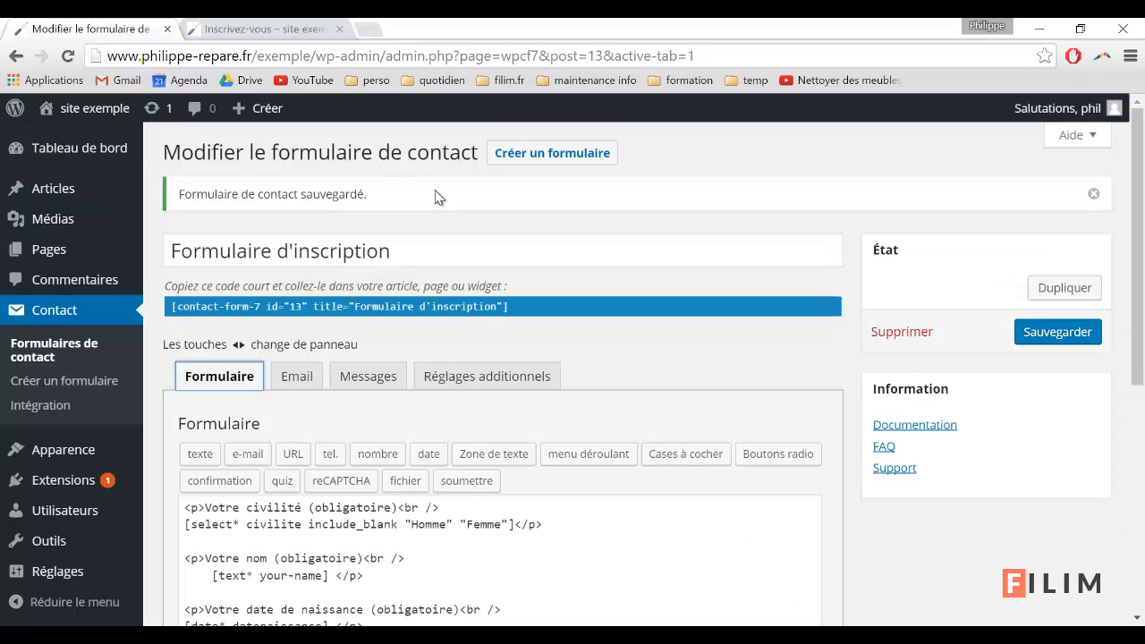
pyautogui.scroll(-1, 438, 197)
pyautogui.scroll(-1, 230, 321)
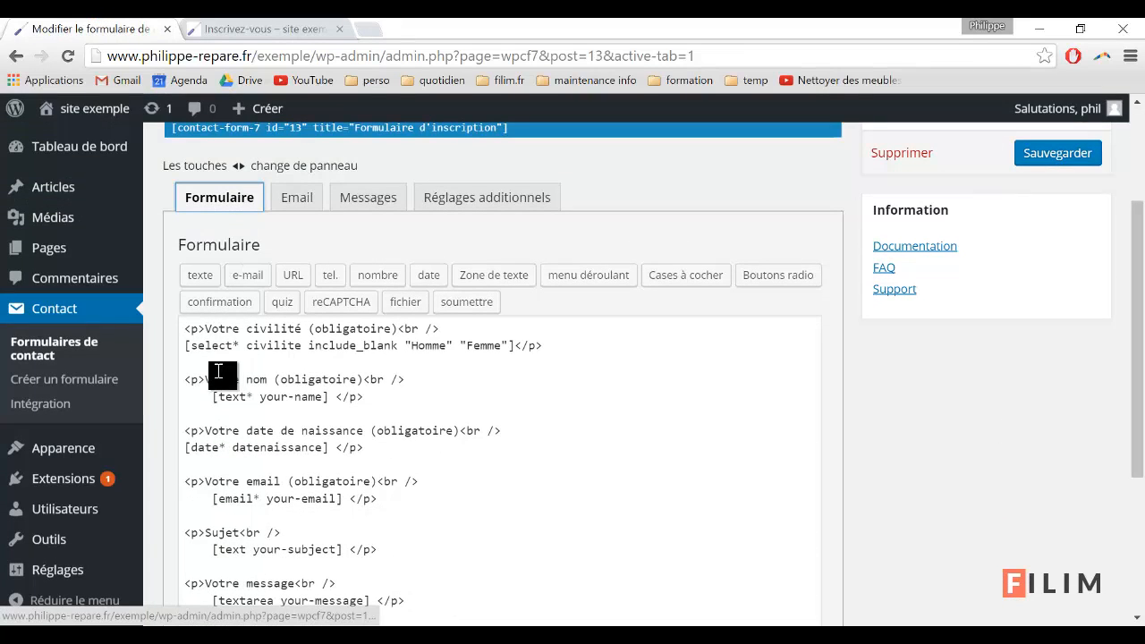
# Examine the form template's field blocks, particularly the name field, and the email settings from the recipient to the attachments
pyautogui.moveTo(186, 329); pyautogui.dragTo(376, 558)
pyautogui.click(335, 486)
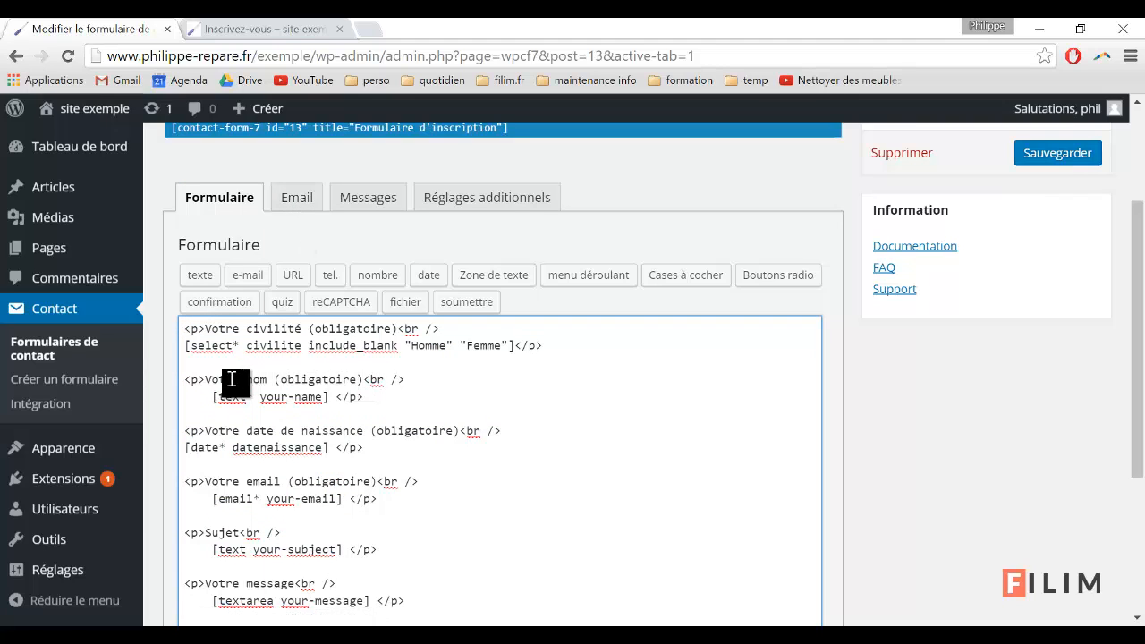
pyautogui.moveTo(185, 380); pyautogui.dragTo(391, 396)
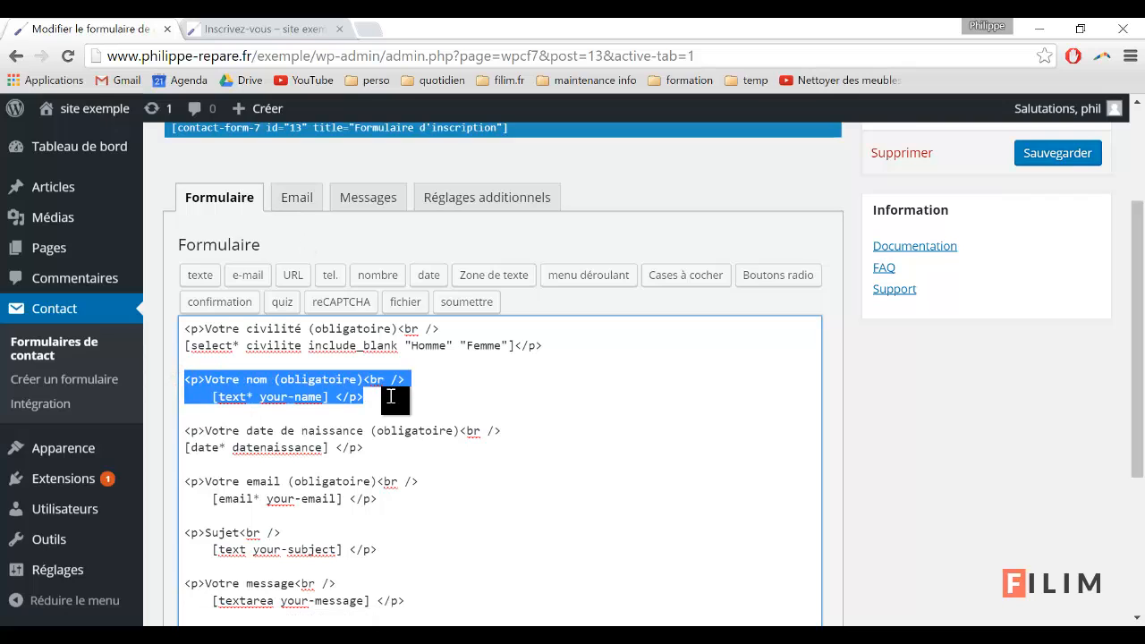
pyautogui.click(299, 199)
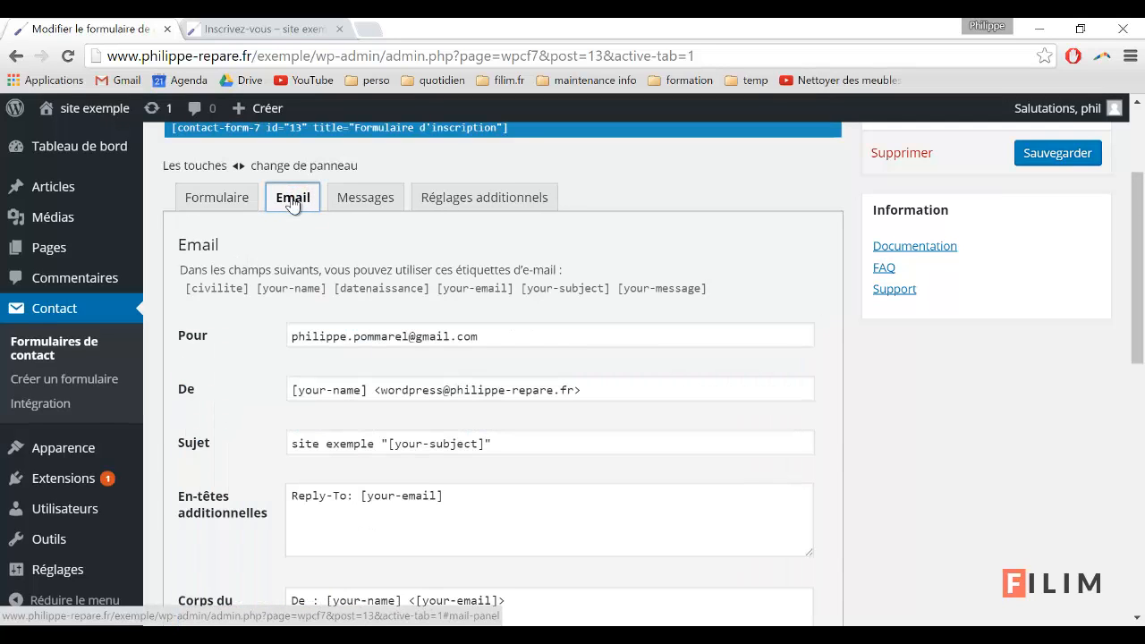
pyautogui.scroll(-3, 309, 214)
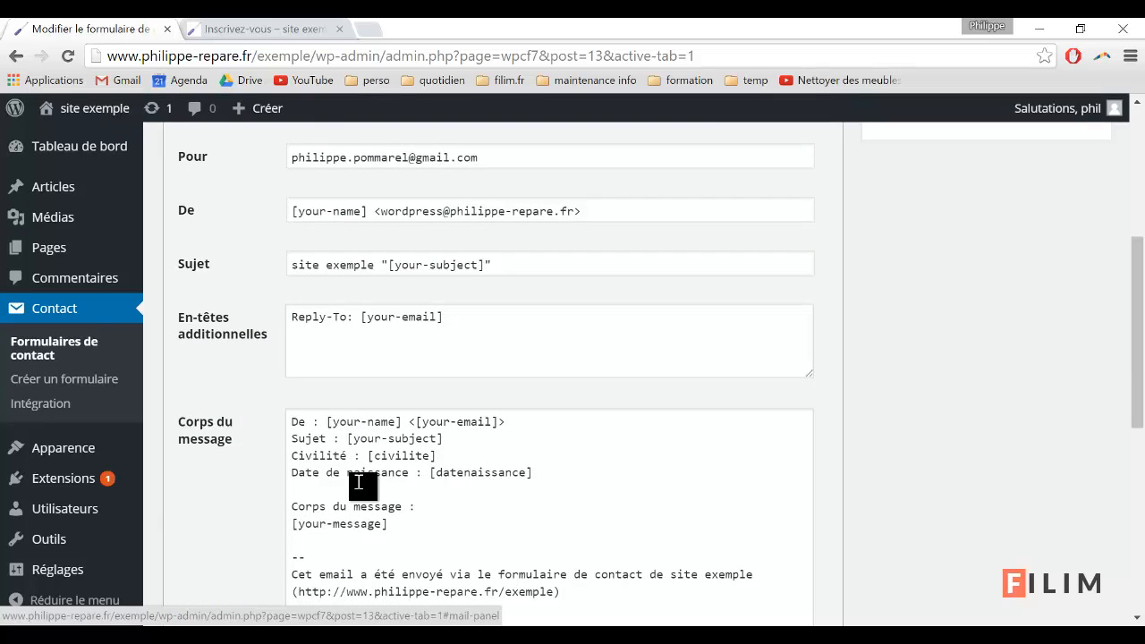
pyautogui.scroll(-3, 362, 483)
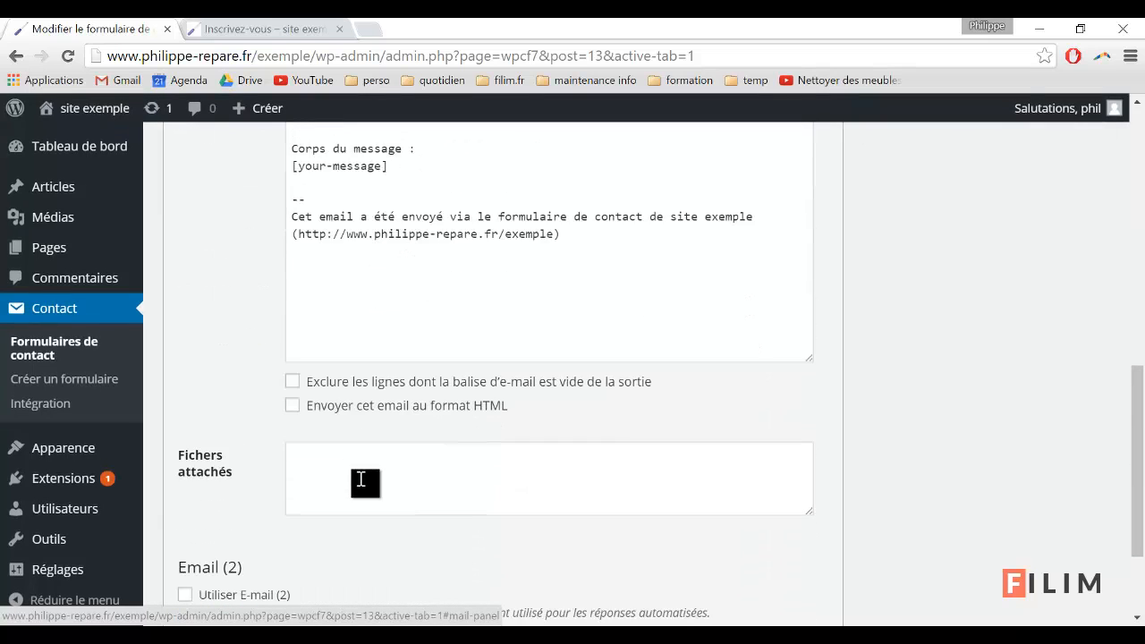
pyautogui.scroll(4, 335, 442)
pyautogui.scroll(3, 336, 442)
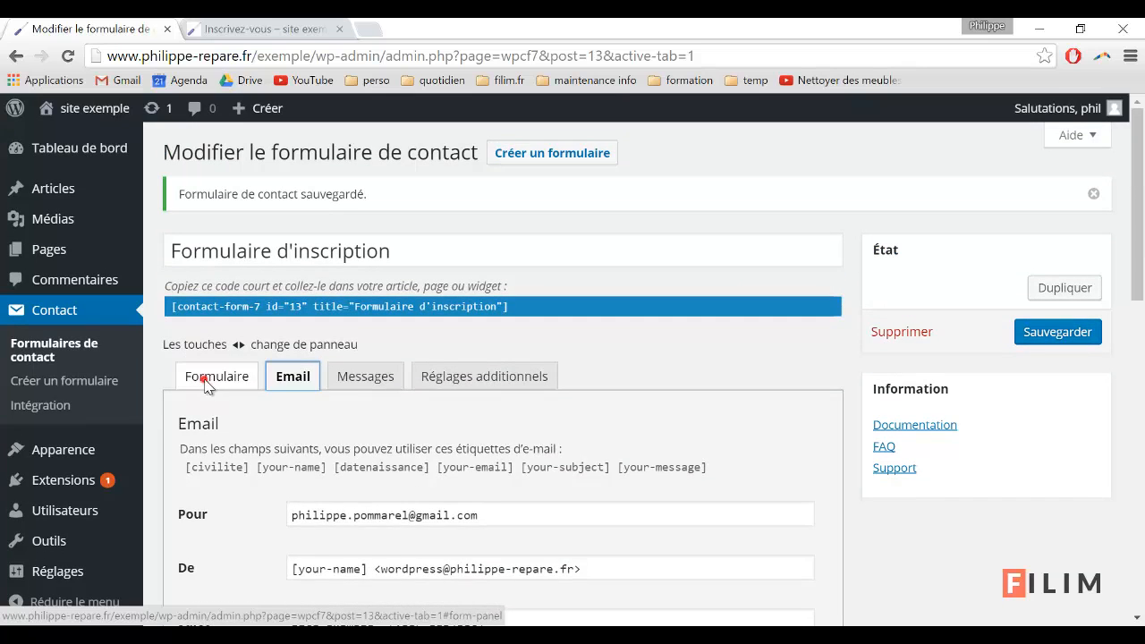
# Check the file tag option in the form template and the matching attachments field in the email settings
pyautogui.click(204, 379)
pyautogui.scroll(-2, 268, 376)
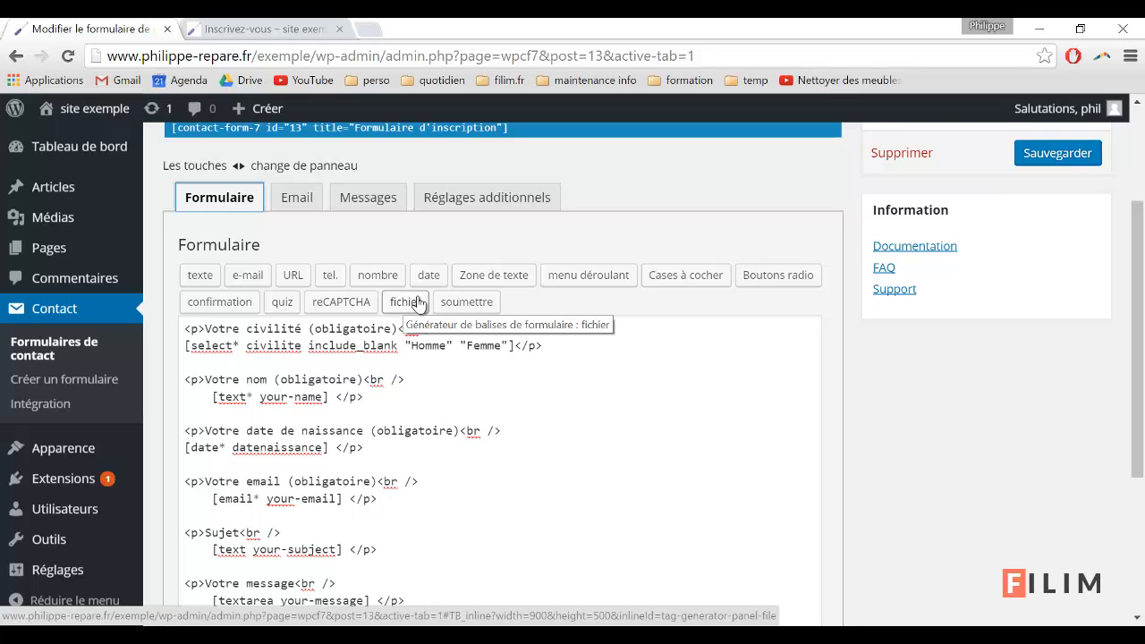
pyautogui.scroll(-3, 466, 376)
pyautogui.scroll(3, 467, 380)
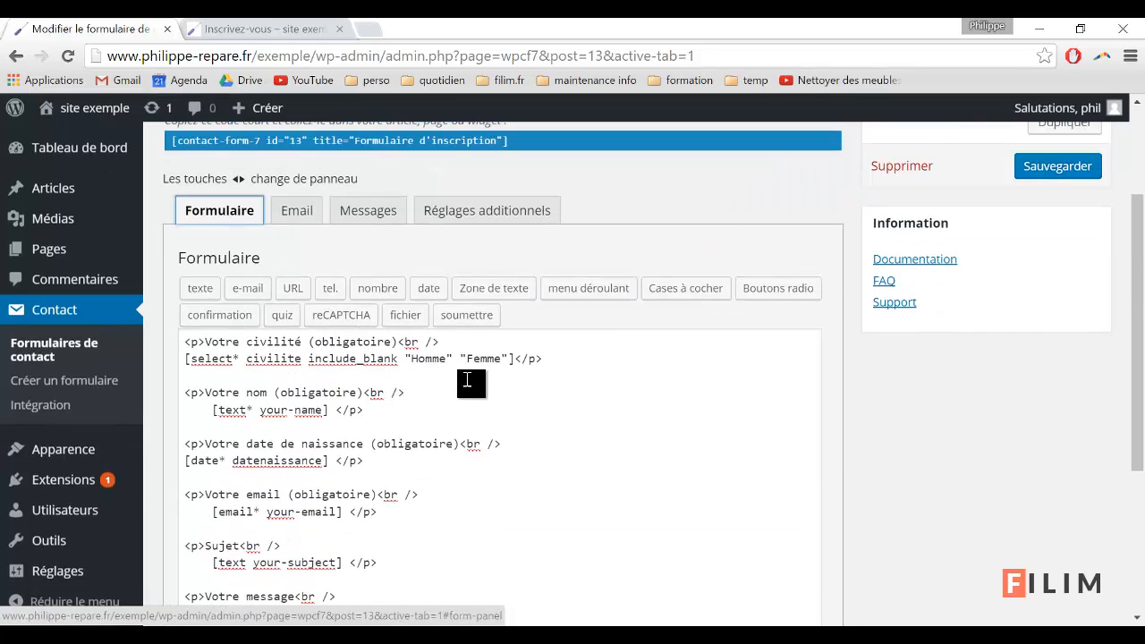
pyautogui.click(291, 212)
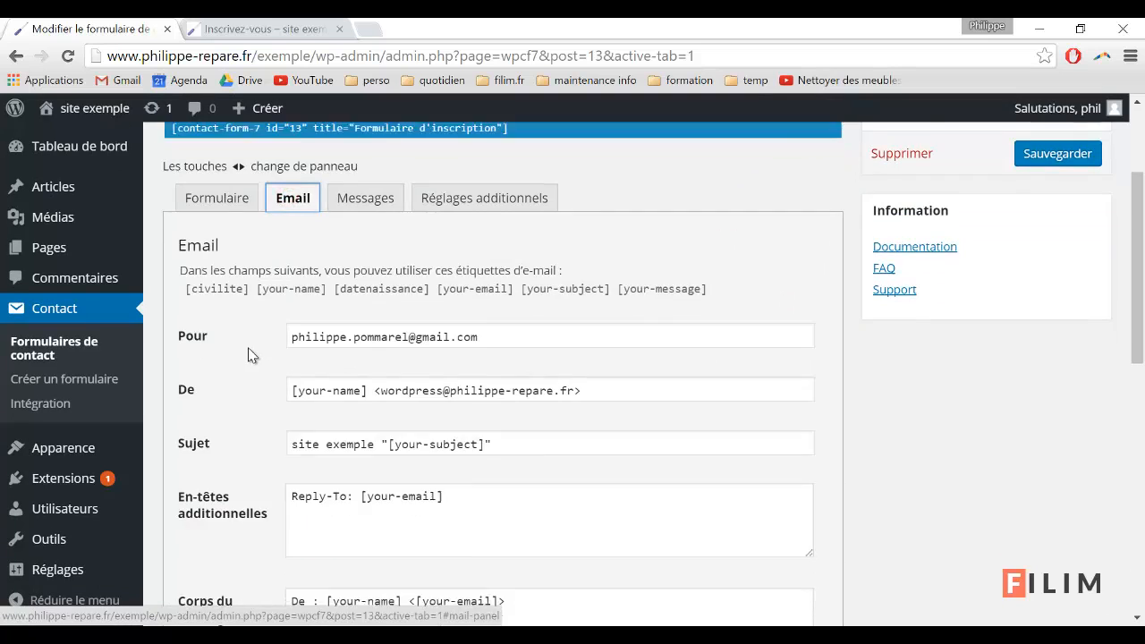
pyautogui.scroll(-8, 251, 355)
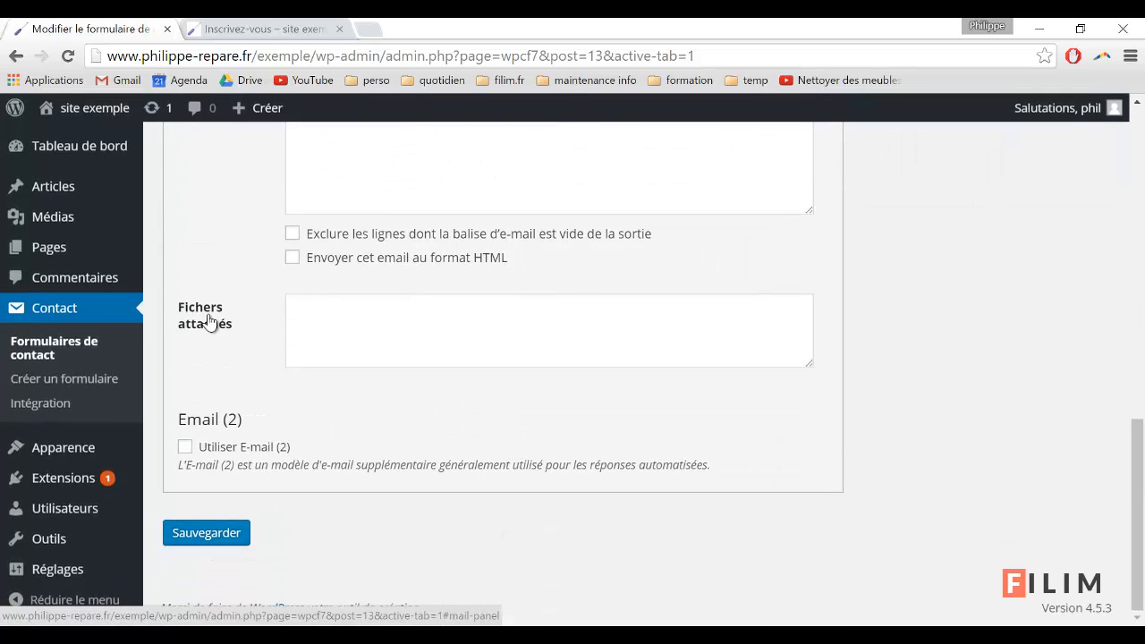
pyautogui.click(338, 320)
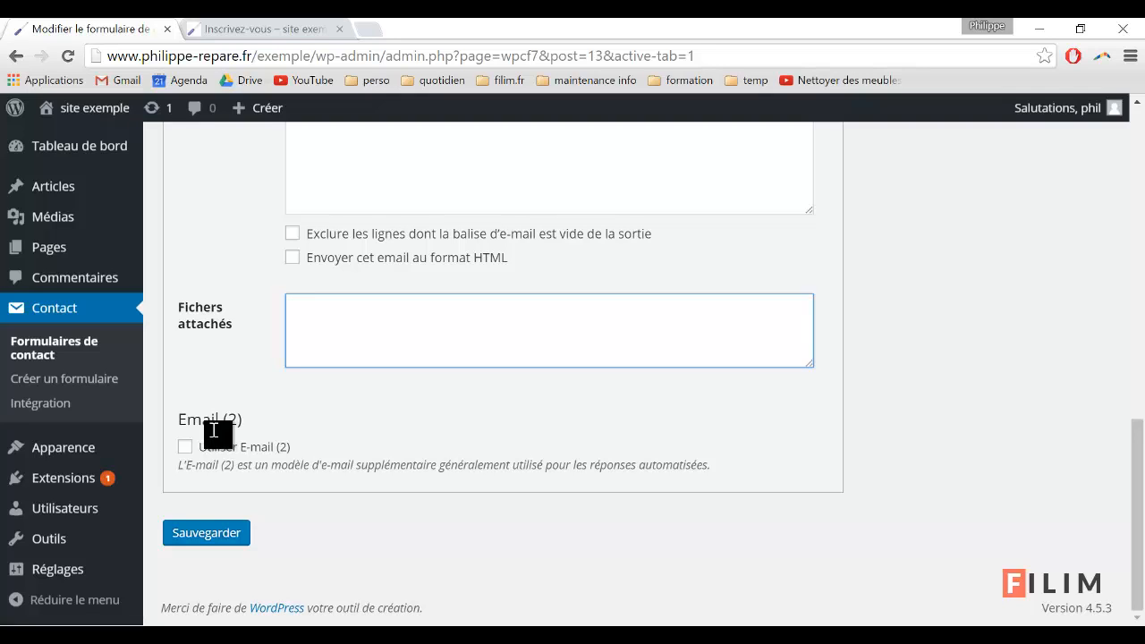
# Enable Email (2) temporarily to examine its automatic reply settings, and disable it again
pyautogui.click(185, 447)
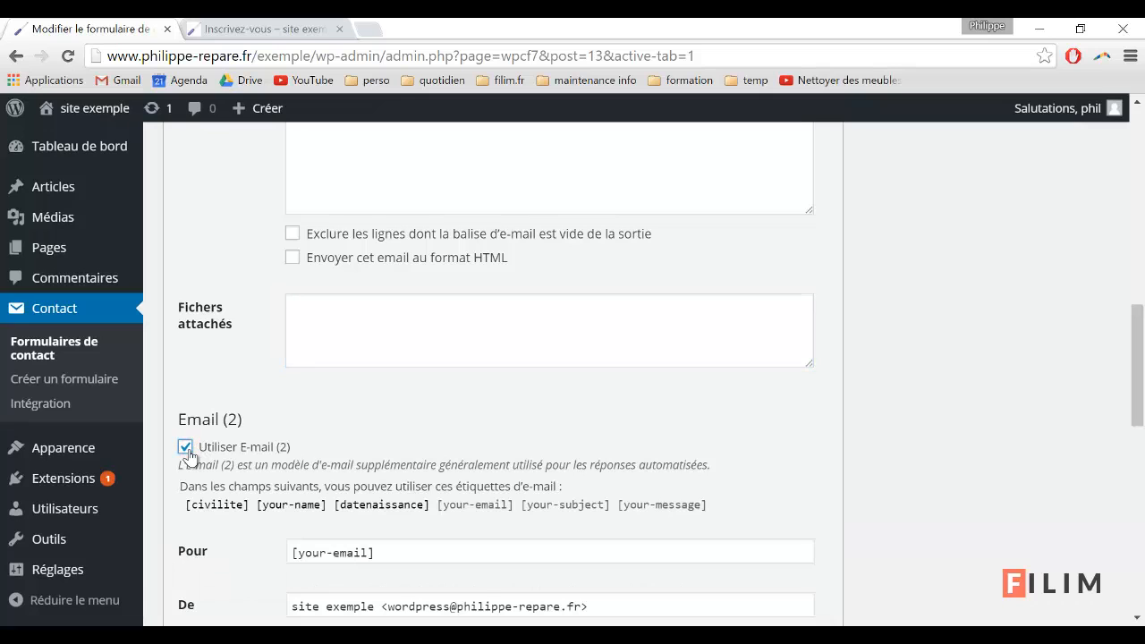
pyautogui.scroll(-2, 188, 456)
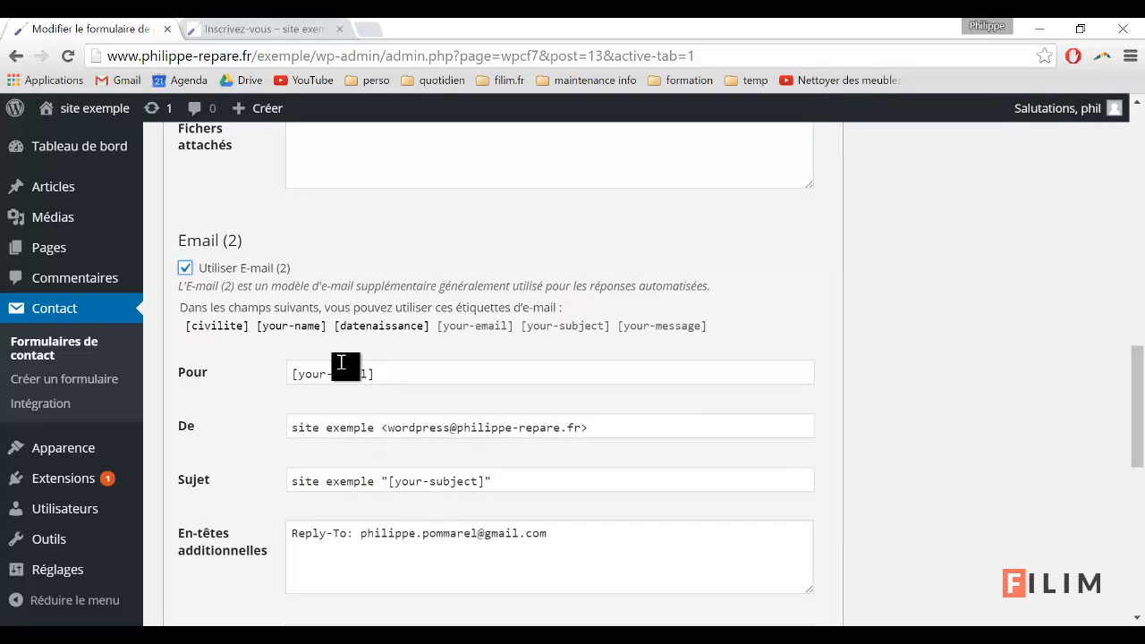
pyautogui.scroll(4, 428, 550)
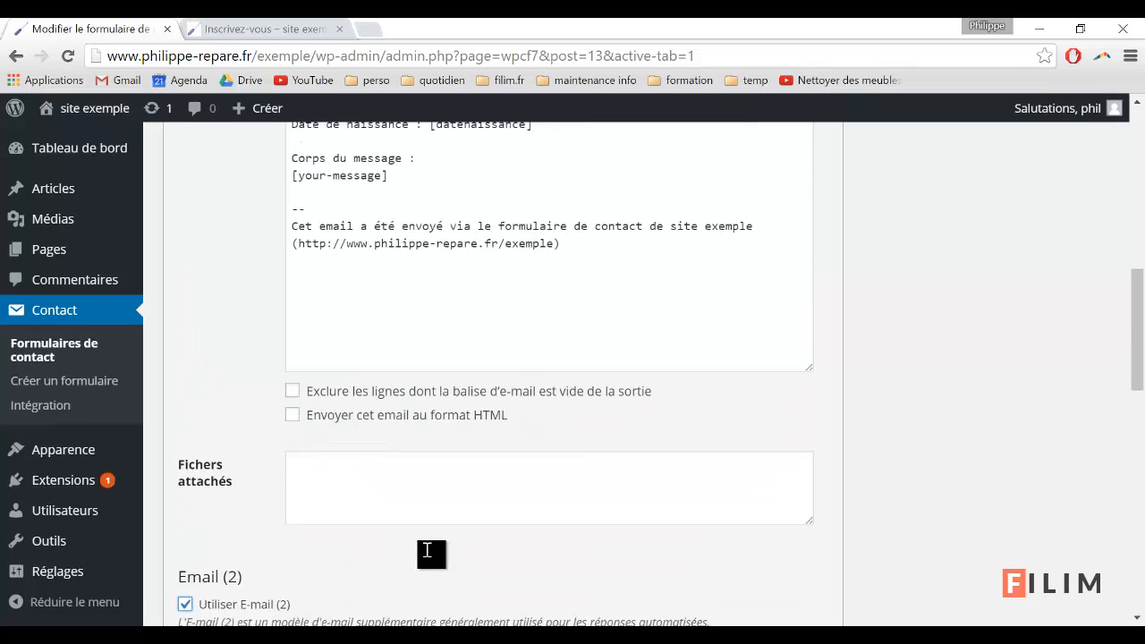
pyautogui.scroll(3, 402, 478)
pyautogui.scroll(-6, 424, 519)
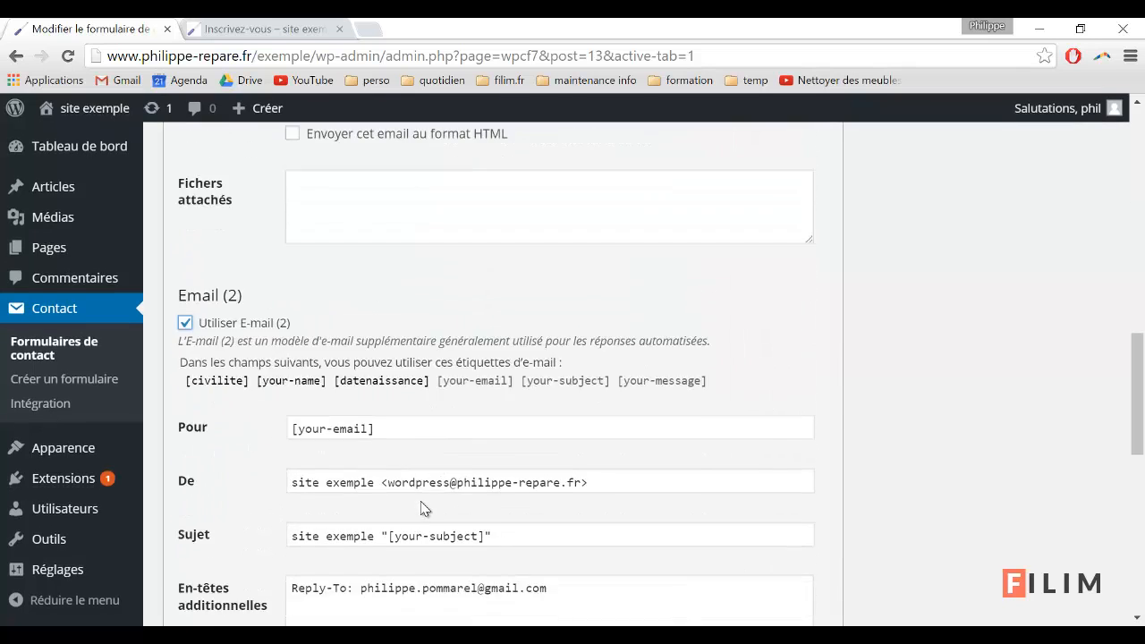
pyautogui.scroll(-8, 424, 508)
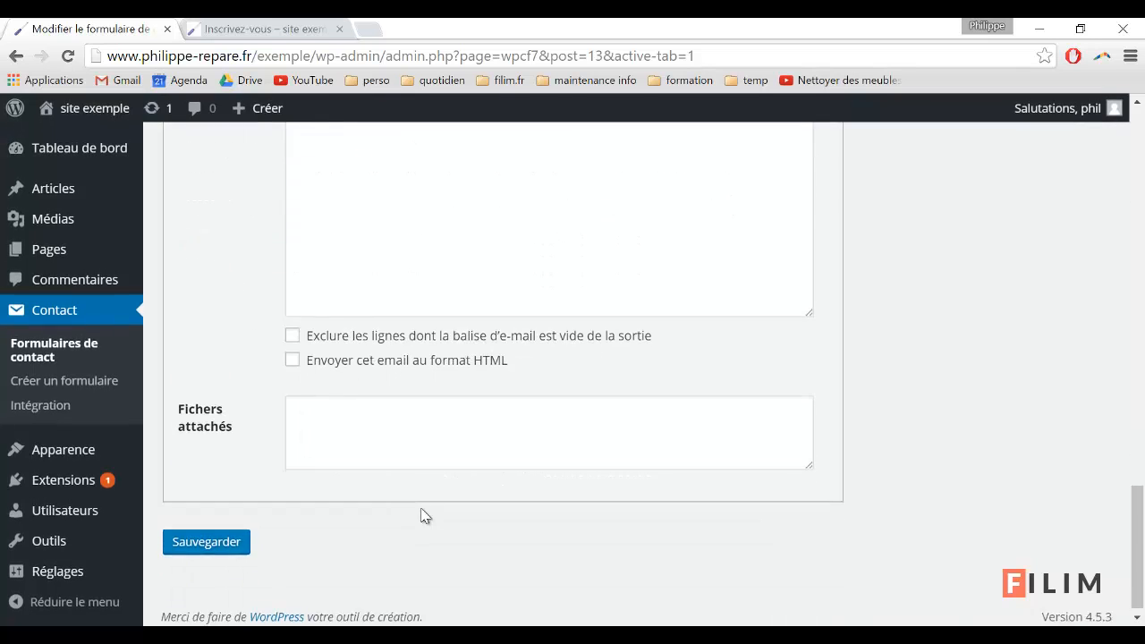
pyautogui.scroll(15, 425, 512)
pyautogui.scroll(-2, 331, 491)
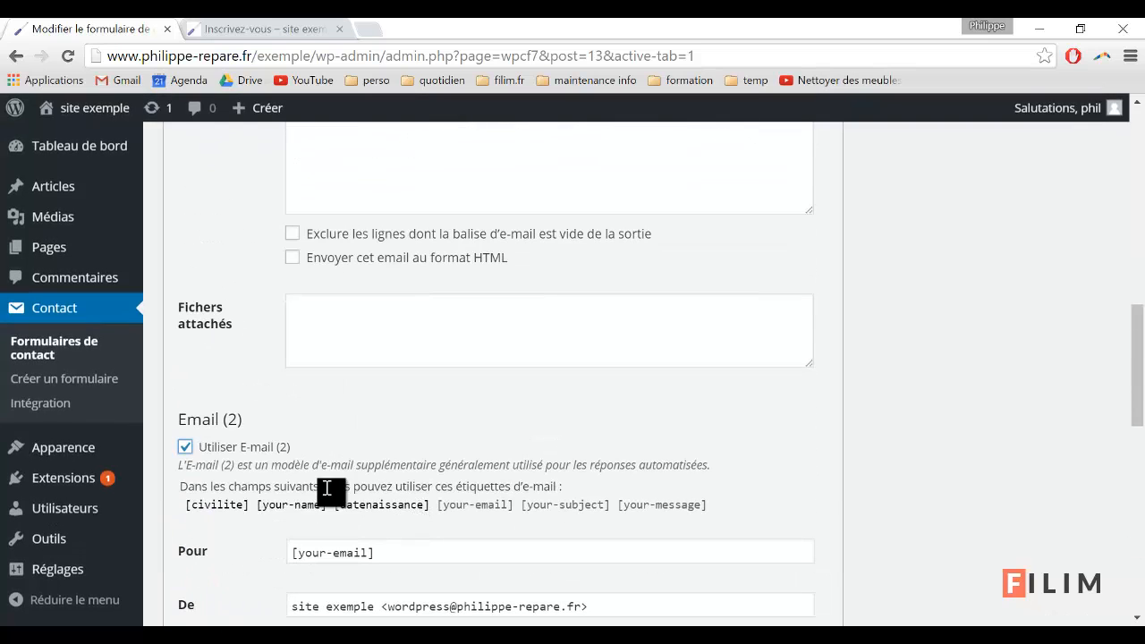
pyautogui.click(184, 449)
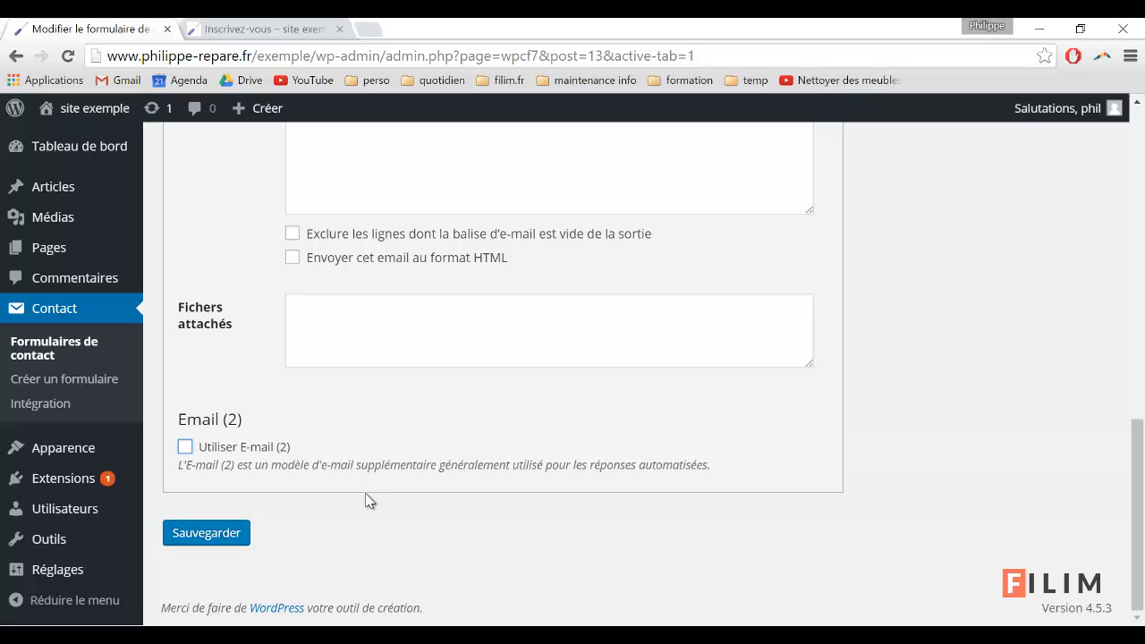
# Examine the form's response messages, from the successful-send text to the invalid phone number text, and return to the form template
pyautogui.scroll(10, 367, 499)
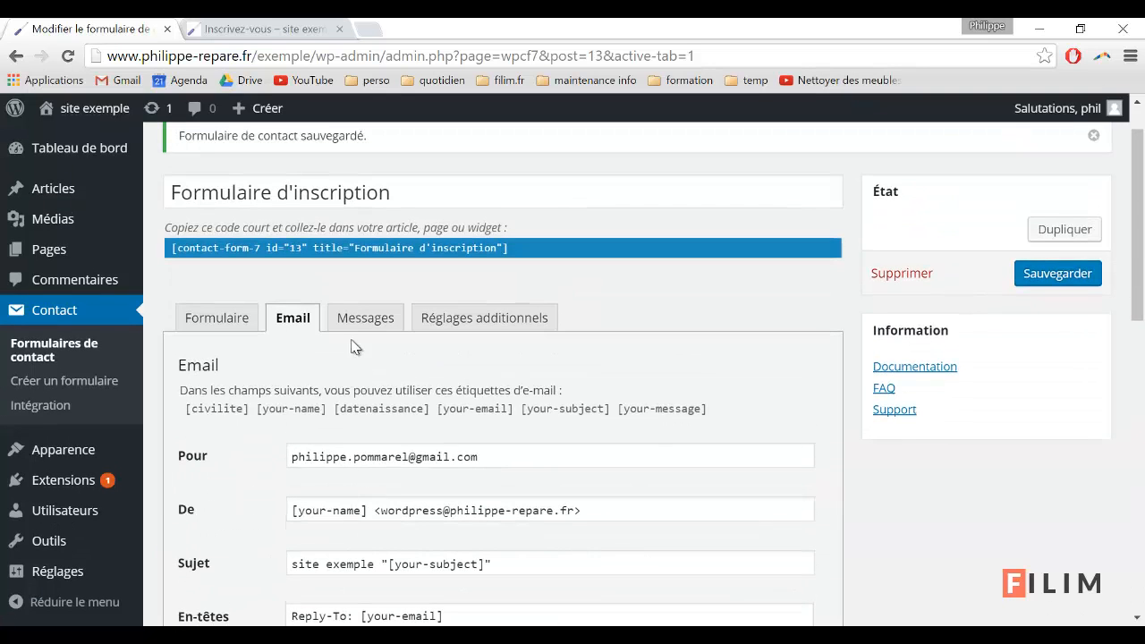
pyautogui.click(362, 317)
pyautogui.scroll(-1, 307, 447)
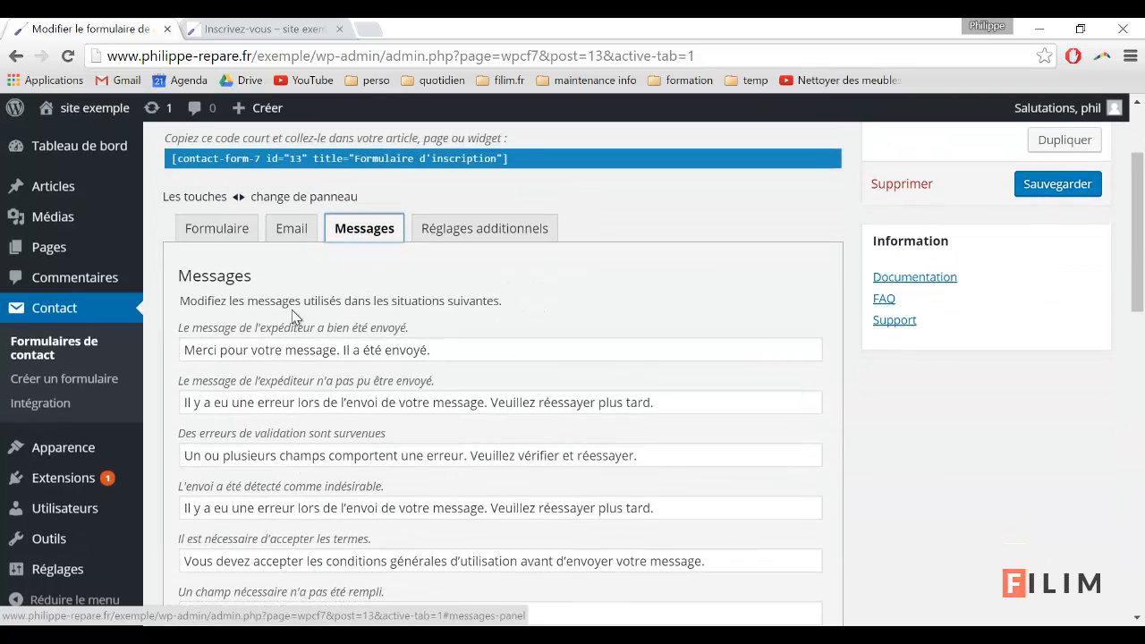
pyautogui.click(457, 350)
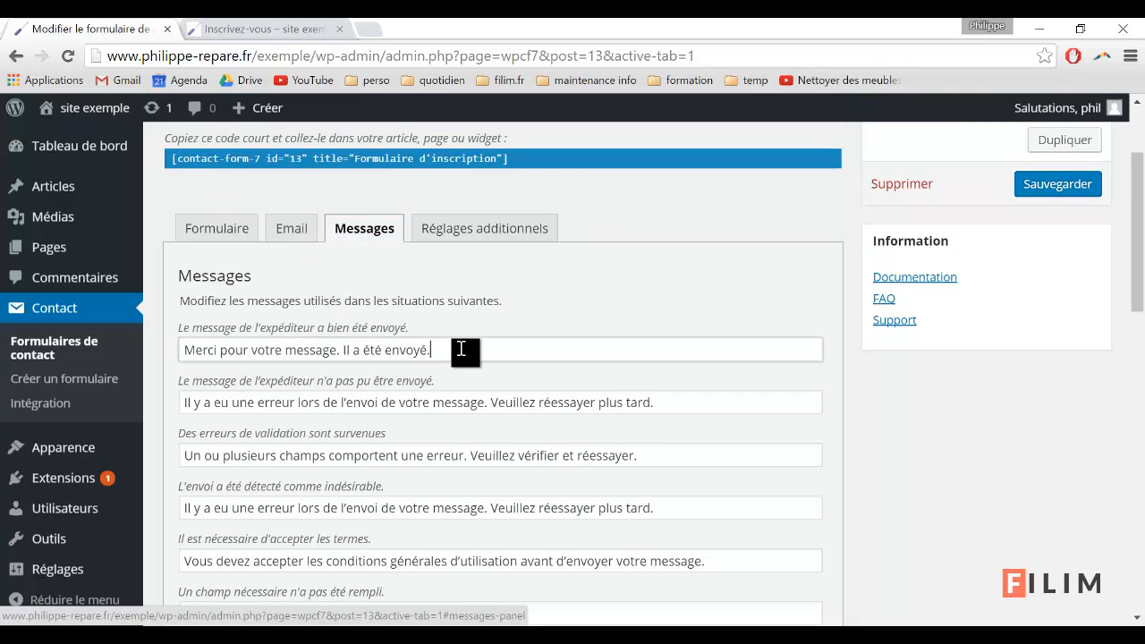
pyautogui.moveTo(457, 350); pyautogui.dragTo(170, 334)
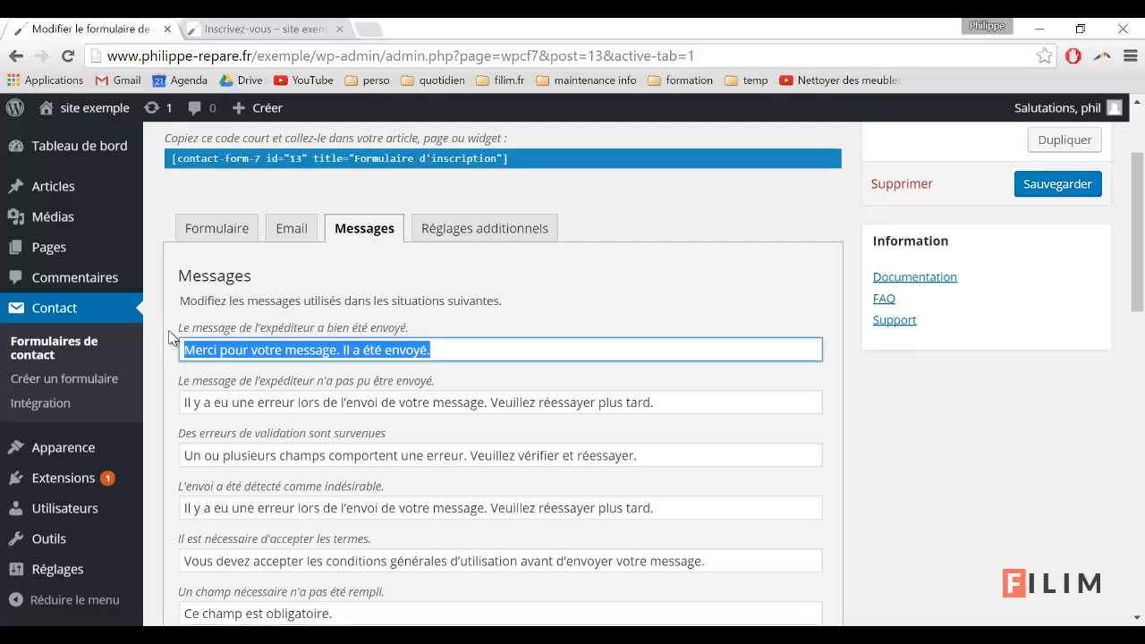
pyautogui.scroll(-2, 399, 417)
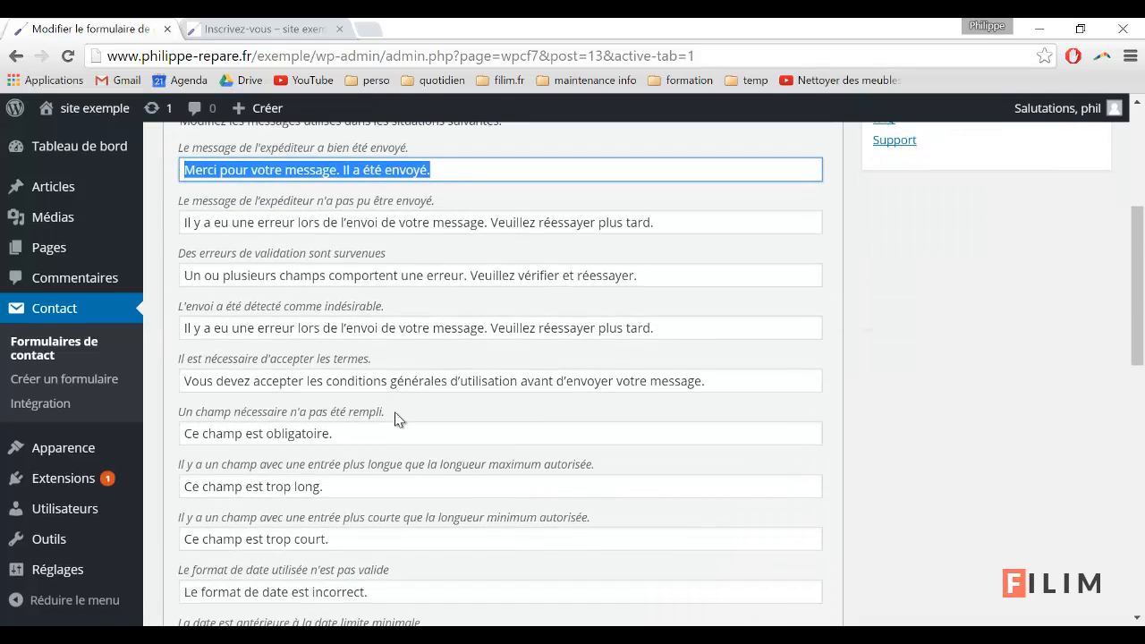
pyautogui.scroll(-2, 399, 417)
pyautogui.scroll(-4, 380, 292)
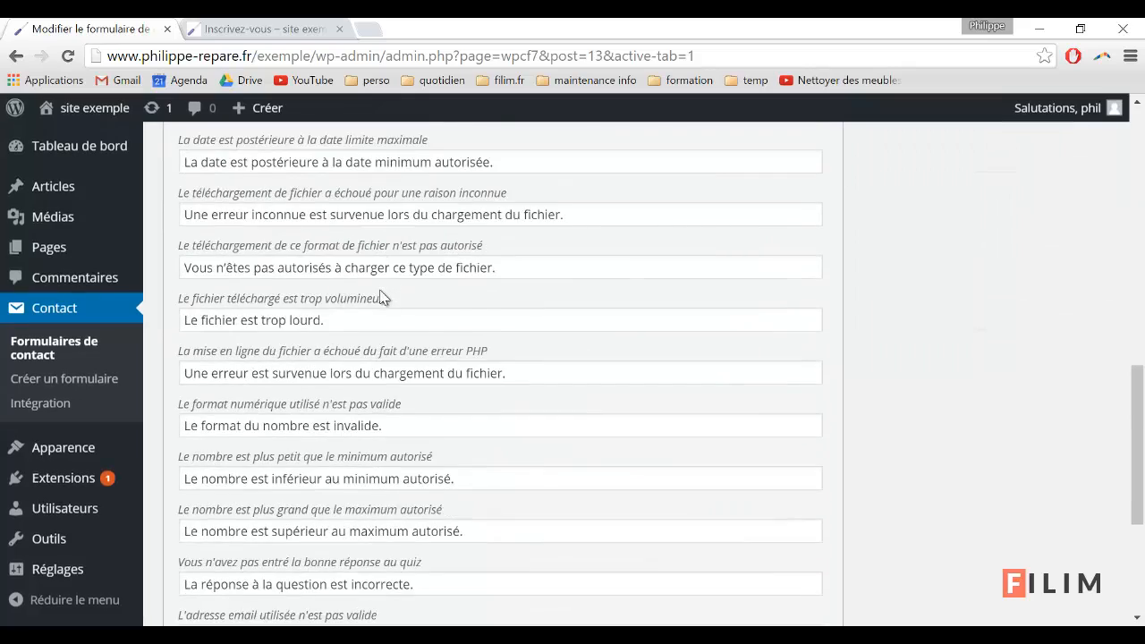
pyautogui.scroll(-3, 380, 298)
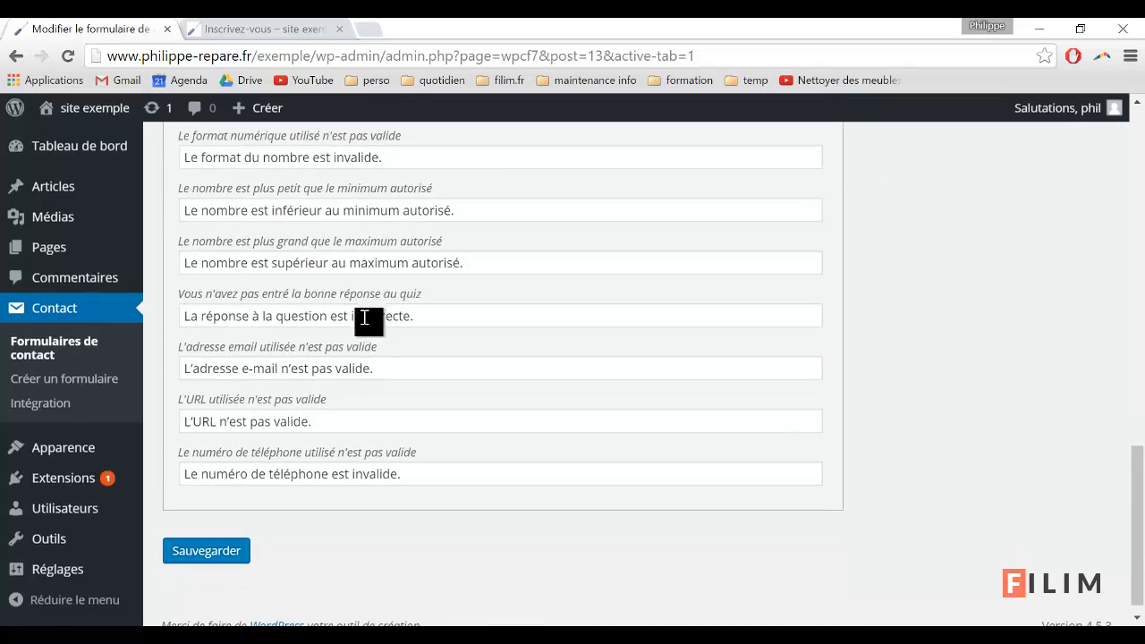
pyautogui.scroll(15, 365, 319)
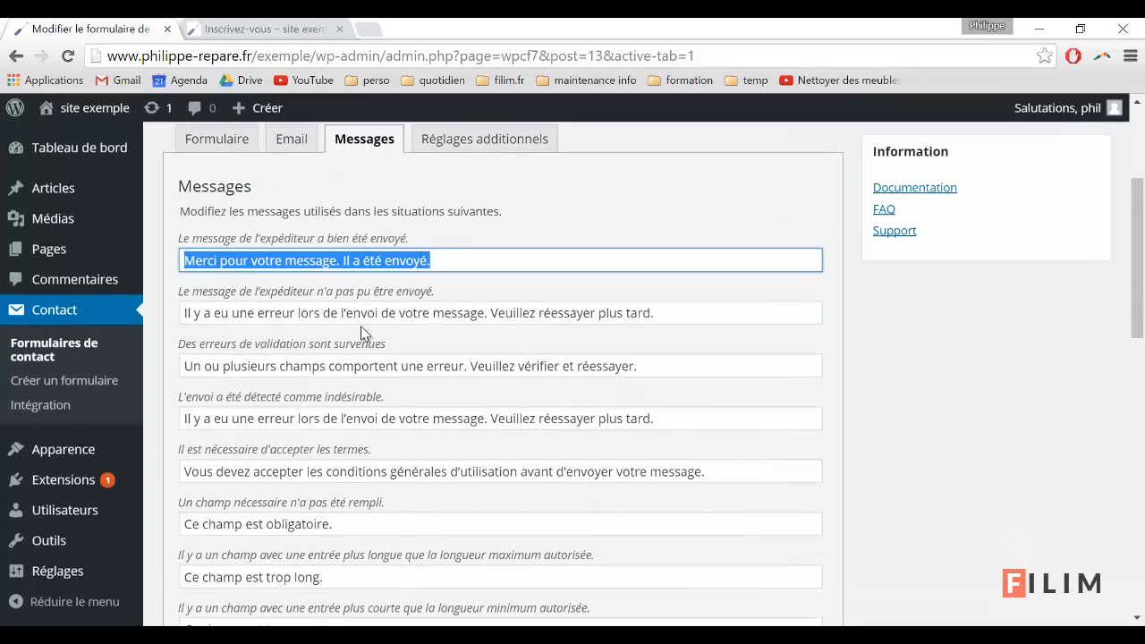
pyautogui.press('Return')
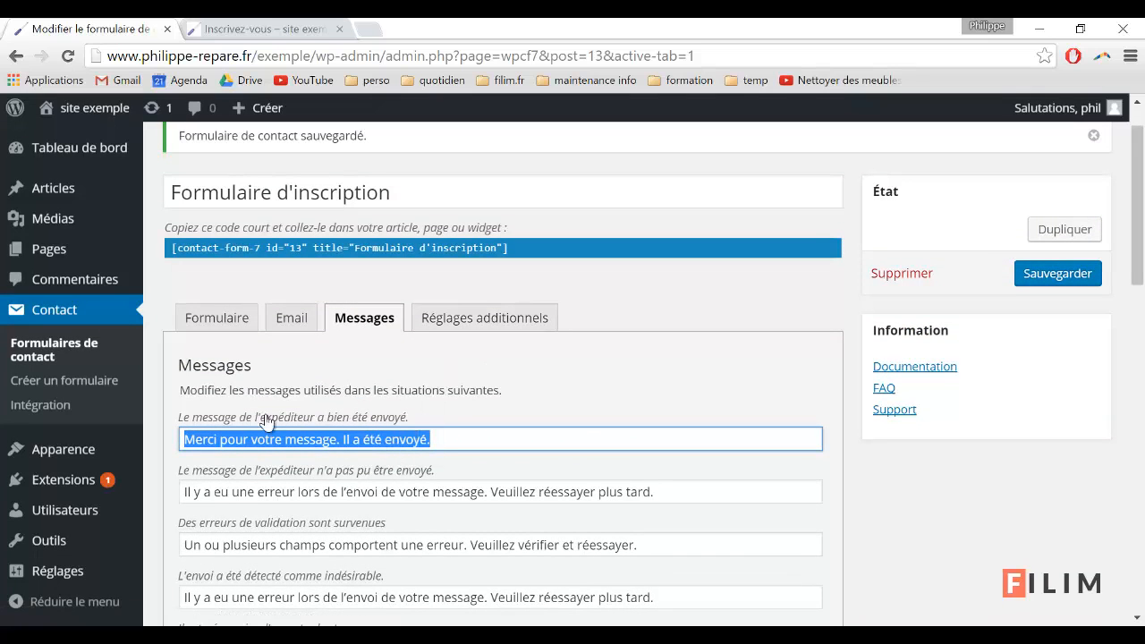
pyautogui.click(219, 318)
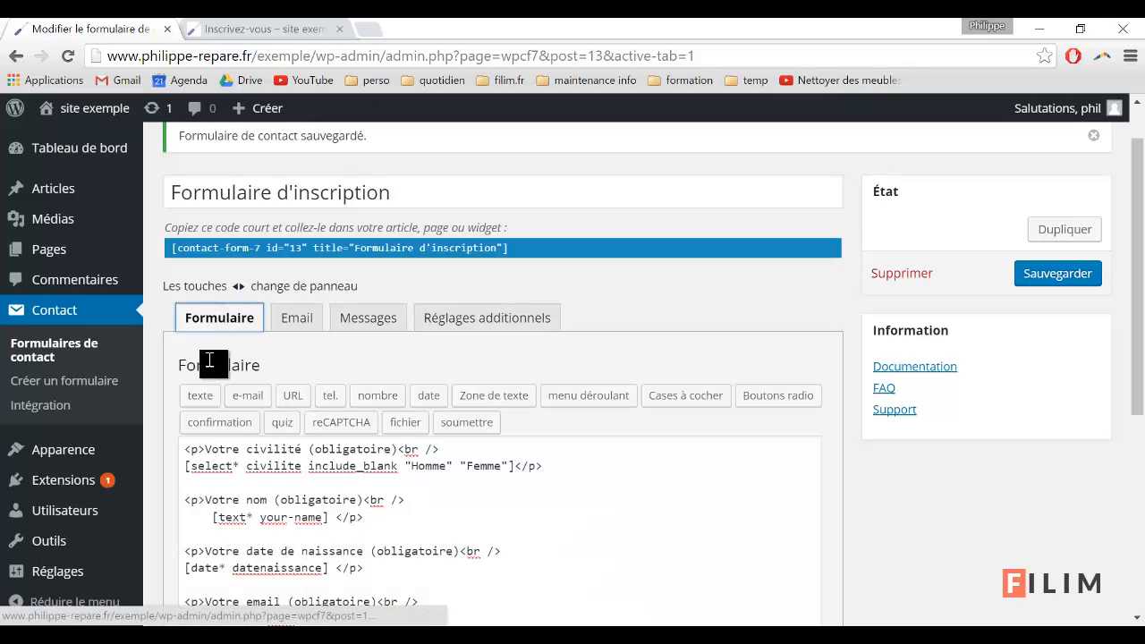